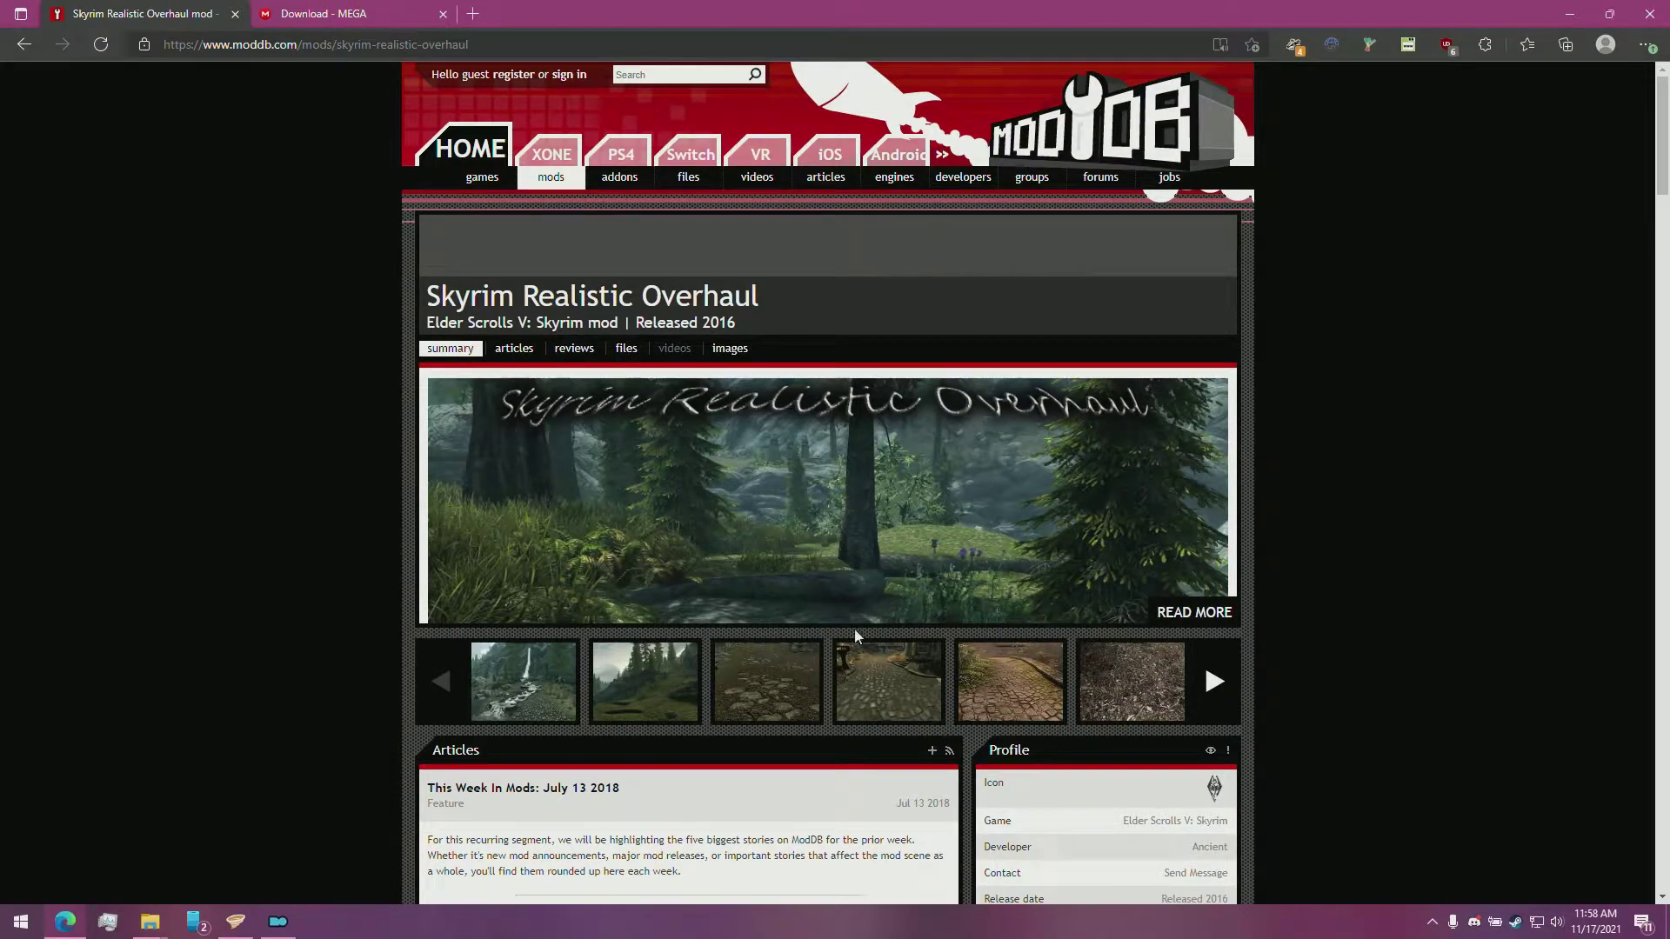
Step: Show the mod's files list and open the 1.8 Update page in a new tab
scroll(810, 577, down, 4)
scroll(811, 577, down, 20)
scroll(418, 505, up, 15)
scroll(418, 504, up, 10)
click(635, 357)
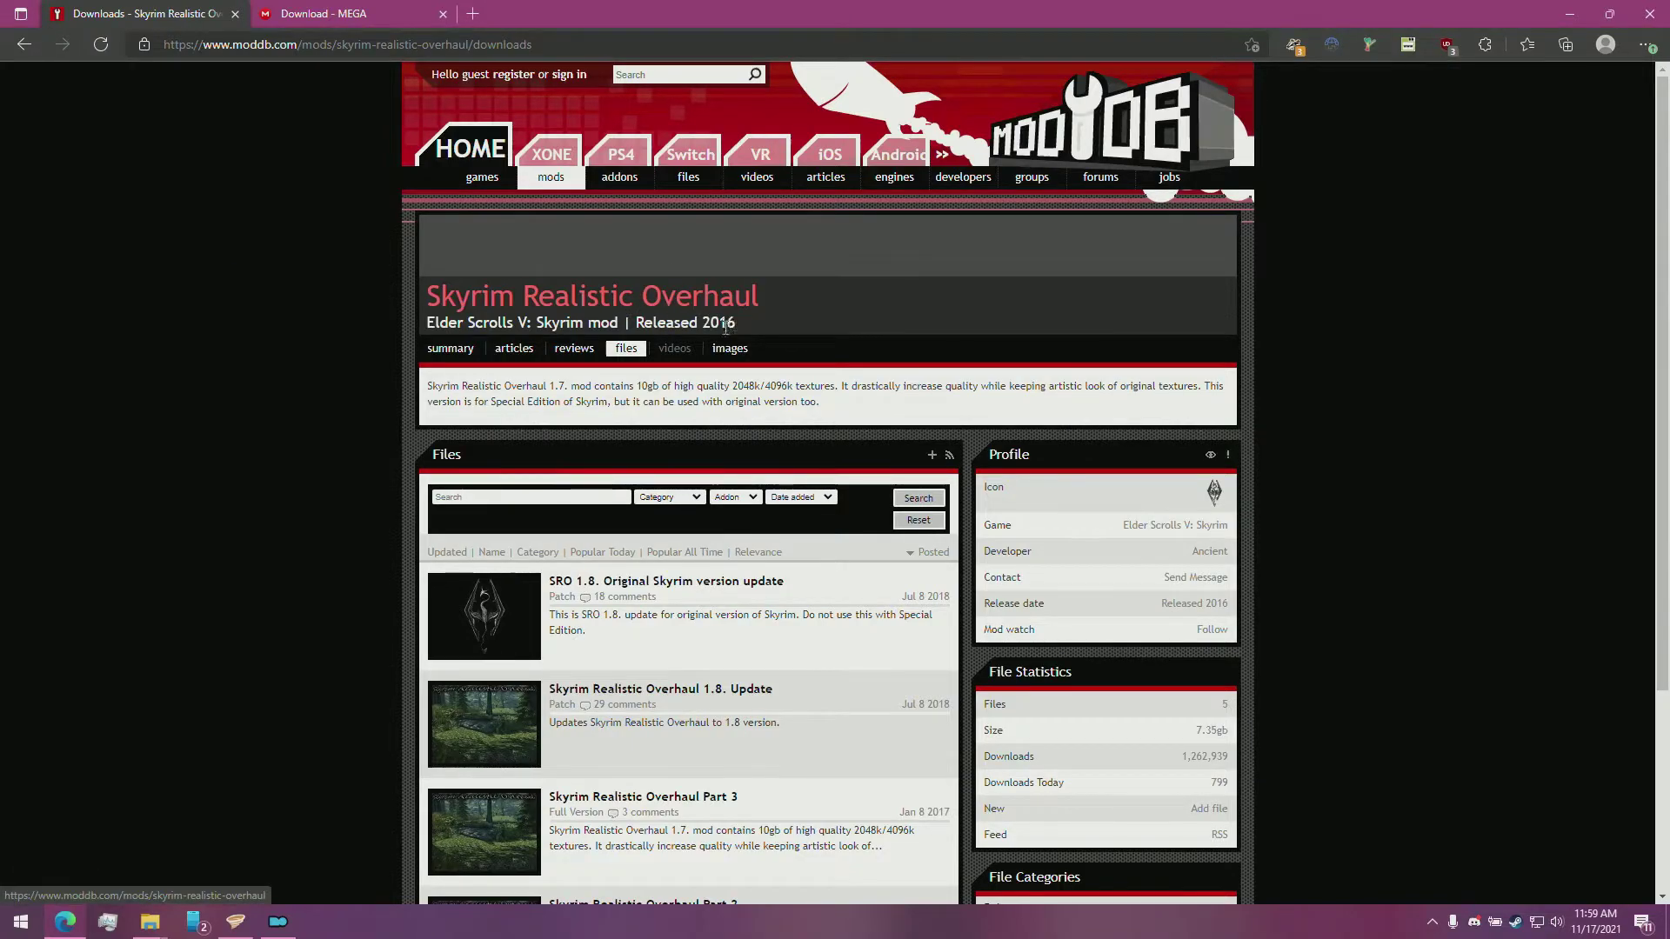
scroll(729, 316, down, 3)
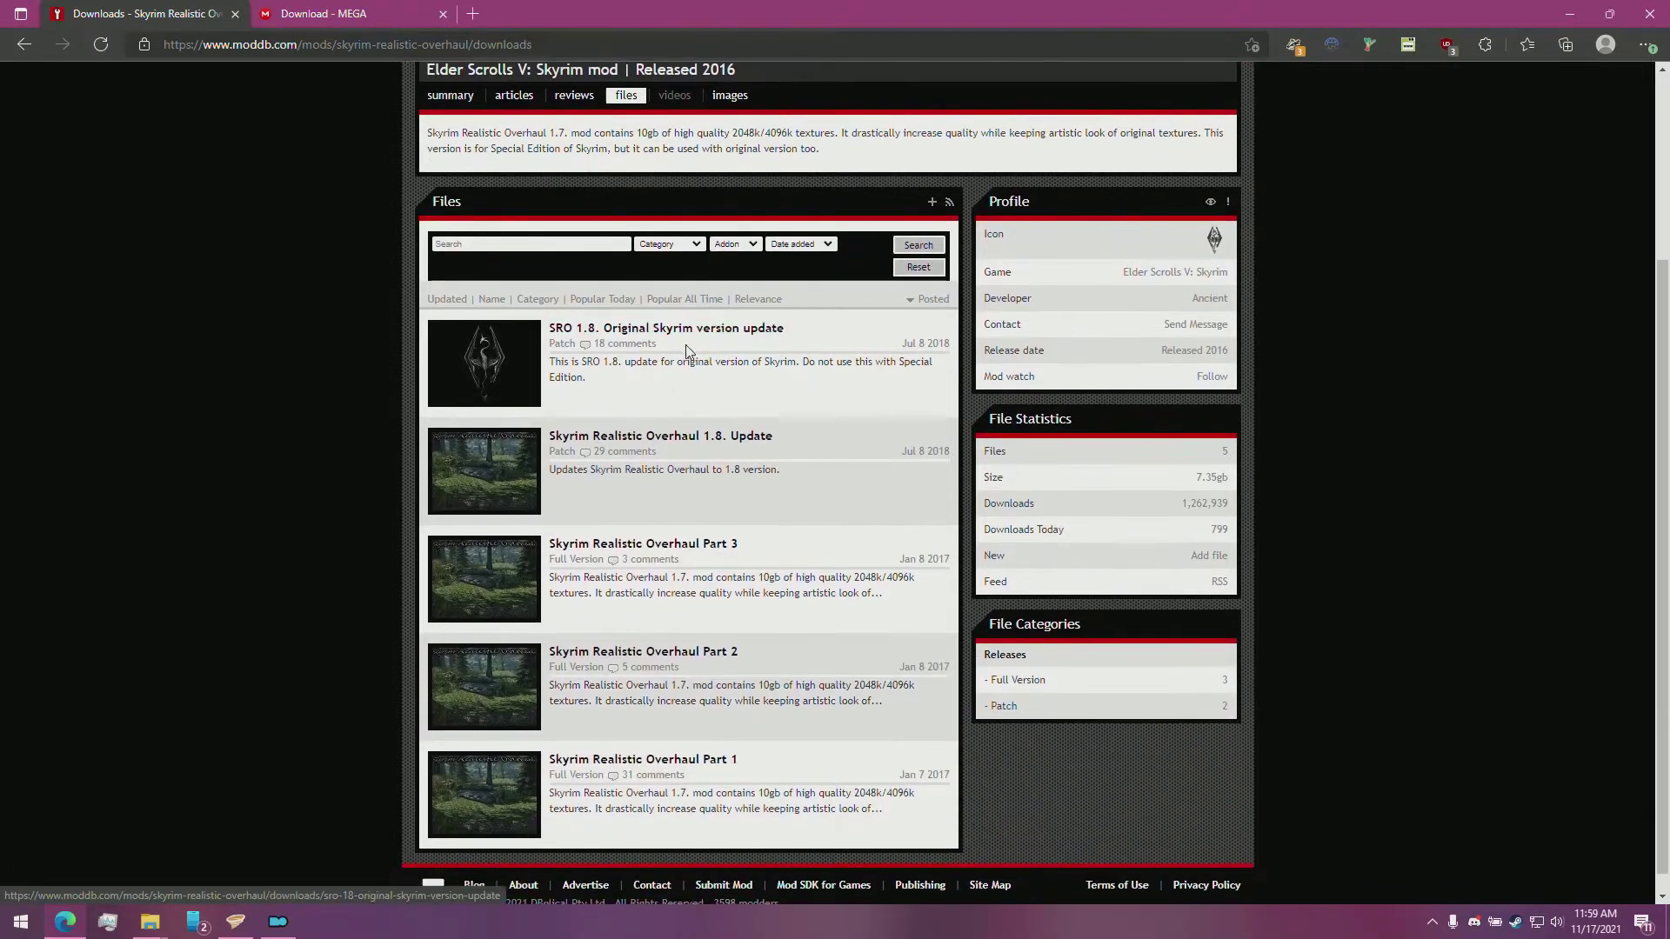
right_click(691, 437)
click(759, 529)
Step: Open the Part 3, Part 2 and Part 1 pages each in a new tab
right_click(725, 542)
click(783, 558)
right_click(707, 649)
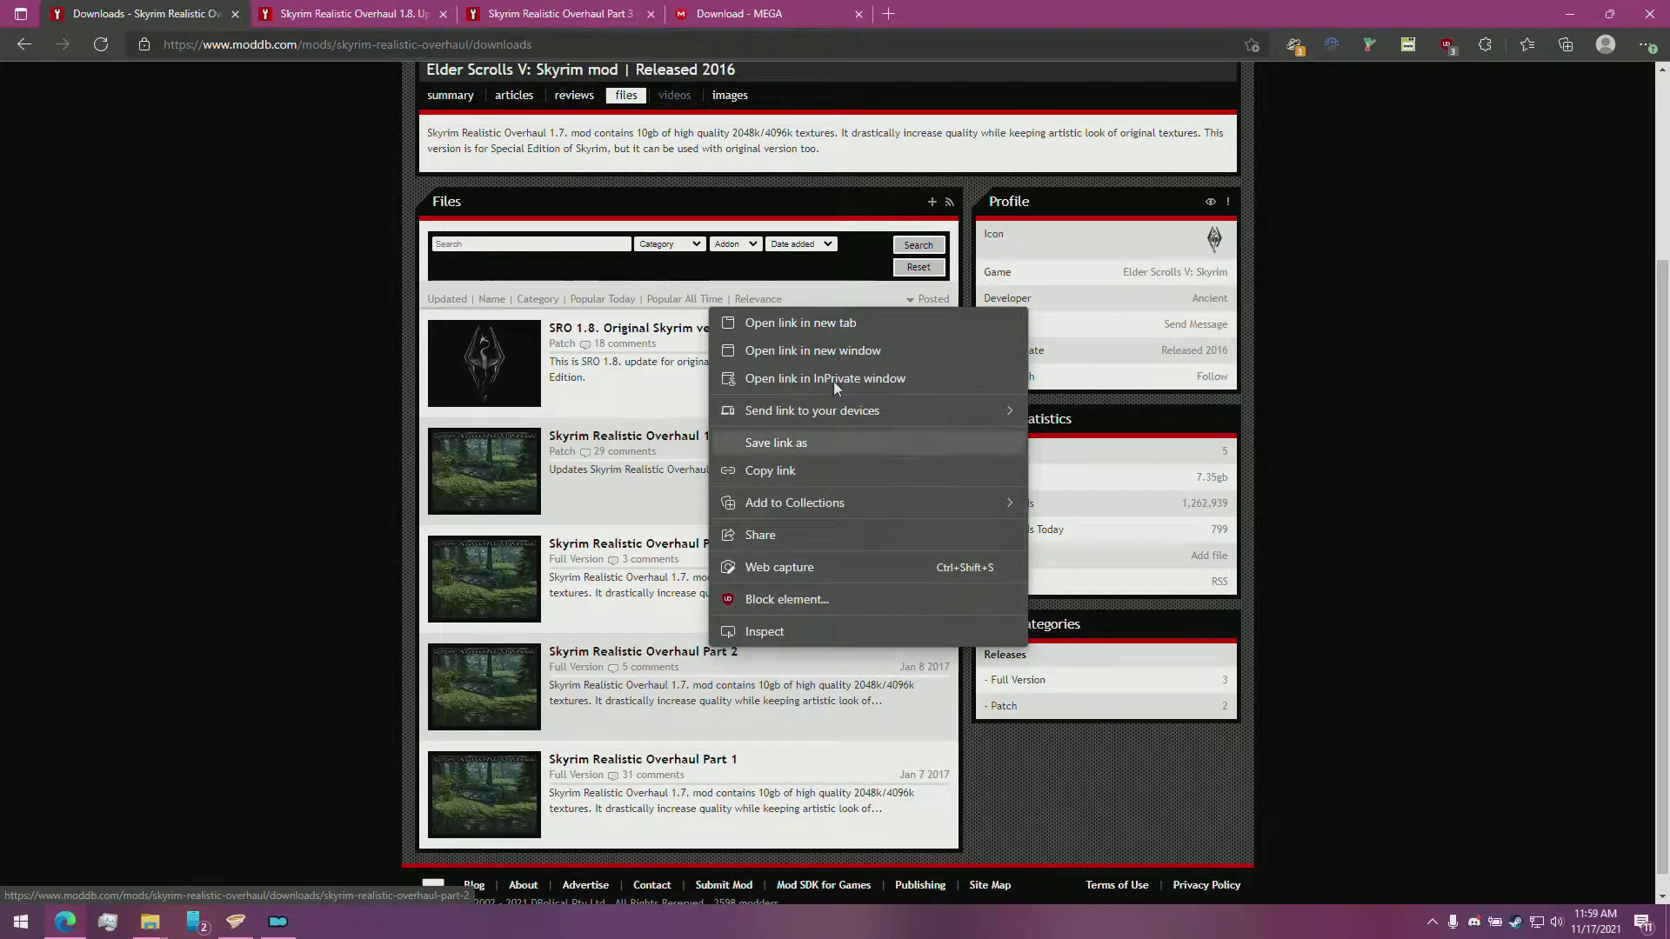
click(833, 326)
scroll(833, 326, down, 1)
right_click(713, 739)
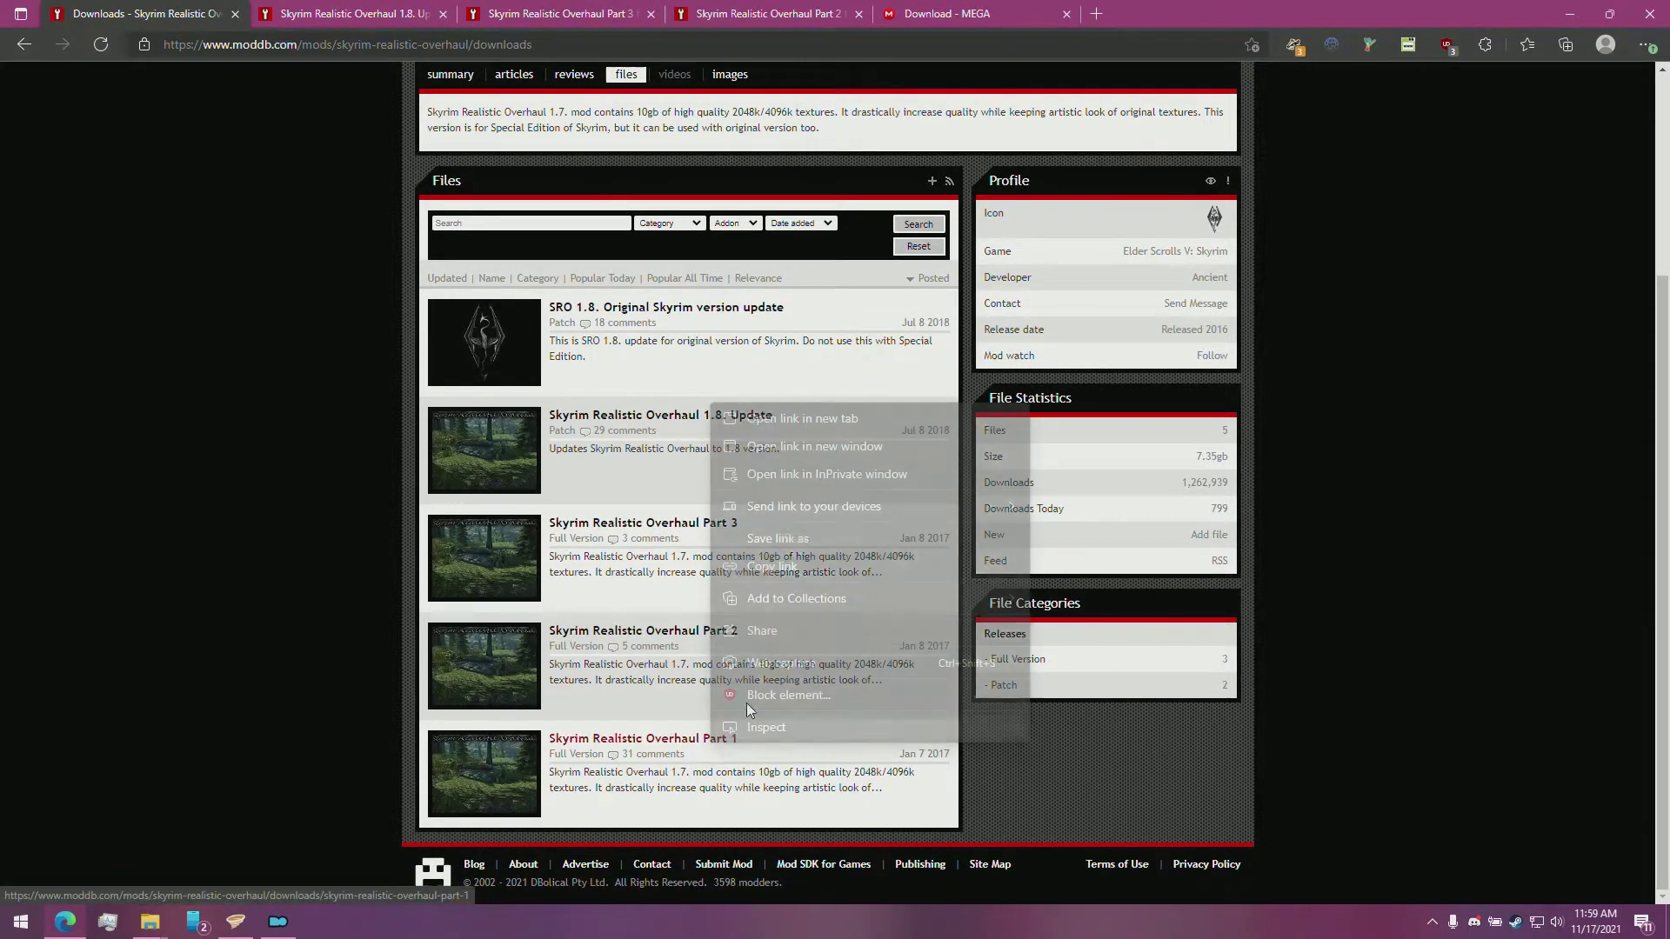
click(802, 421)
Step: Start downloading the 1.8 Update archive from its tab
click(345, 8)
scroll(601, 517, down, 4)
click(644, 505)
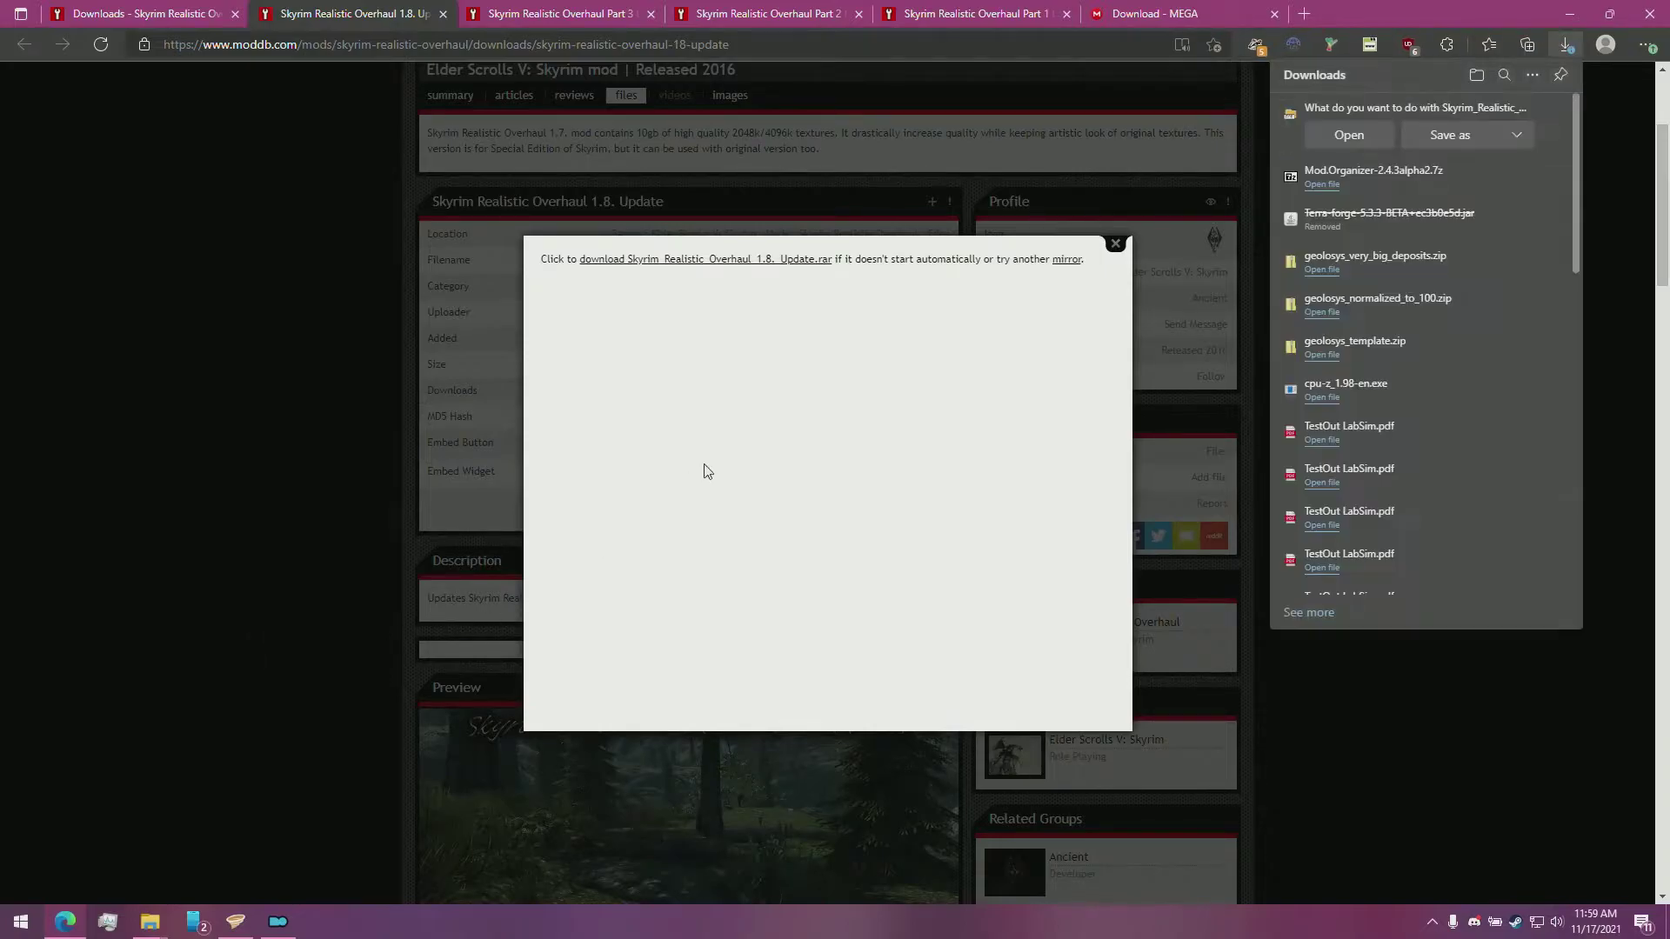
Step: Download the Part 2, Part 3 and Part 1 archives from their tabs
click(615, 9)
click(758, 13)
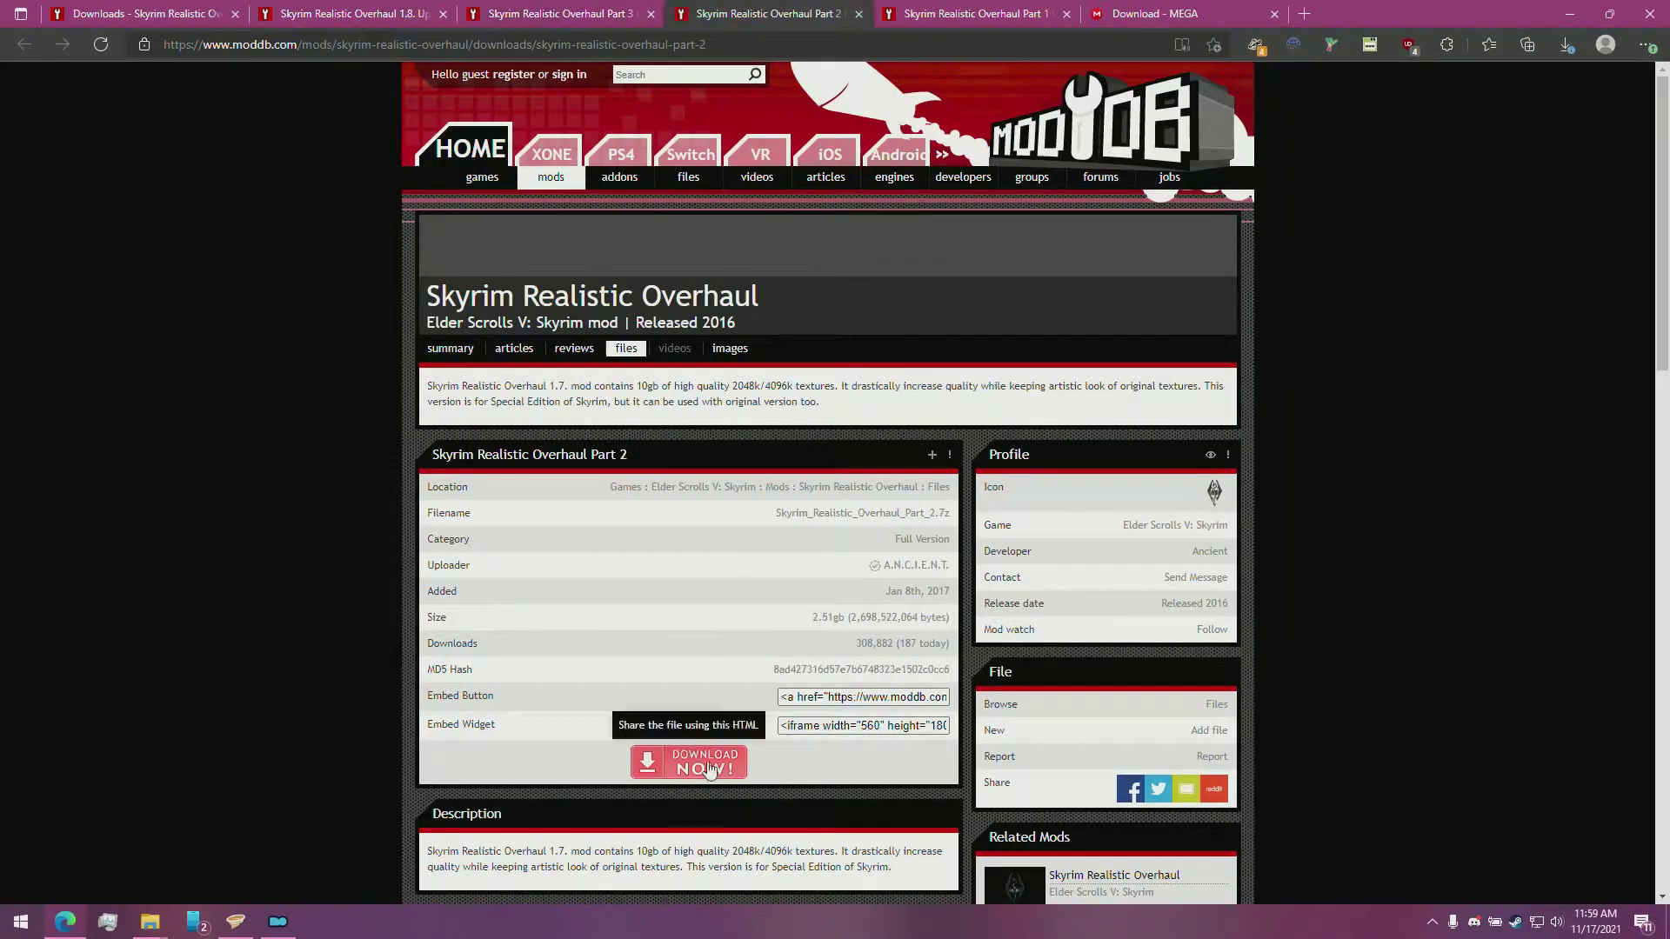
click(694, 772)
click(561, 13)
click(694, 772)
click(937, 10)
click(706, 772)
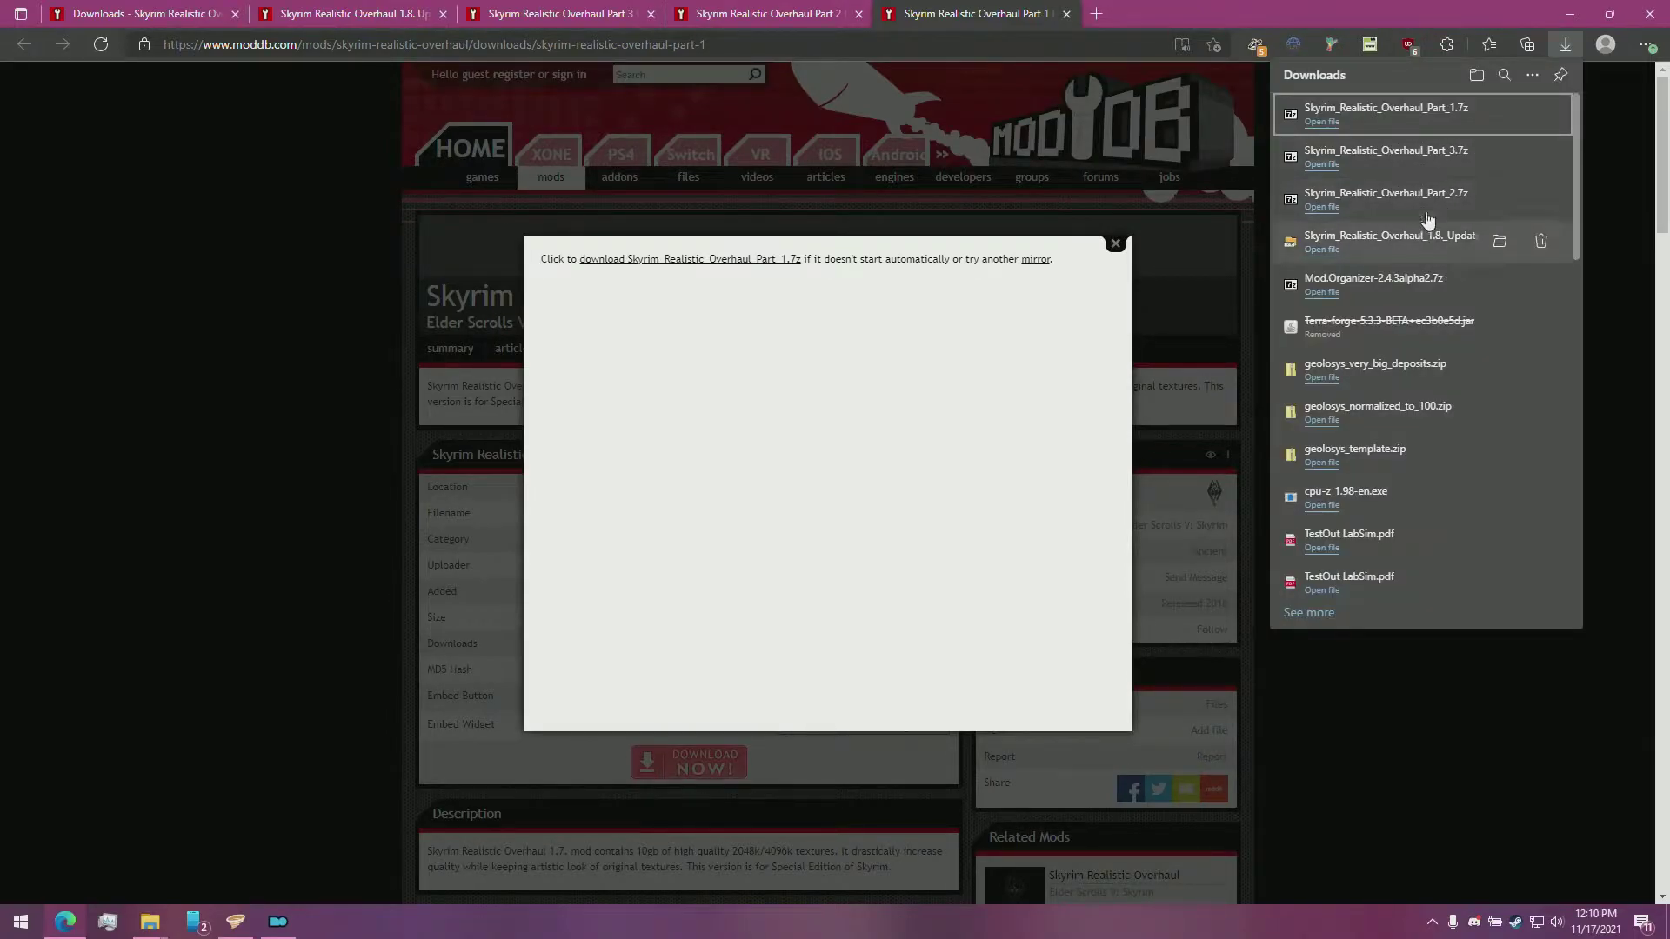
Step: Show the downloads in the skyrim video folder and select all four archives
click(1486, 241)
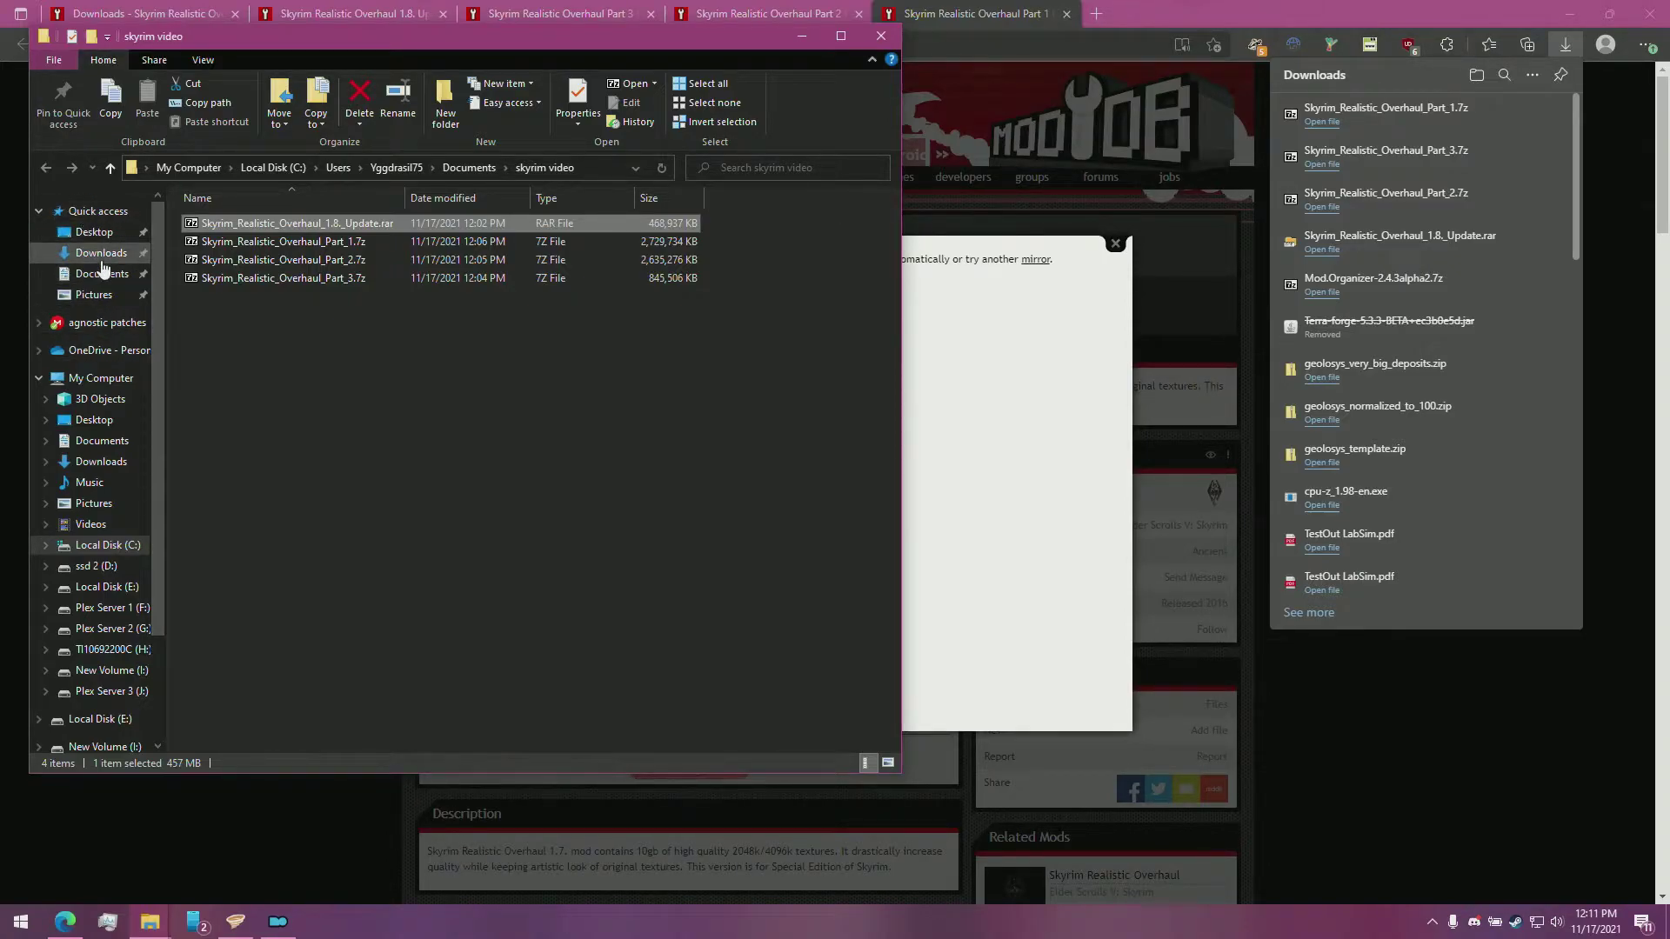
shift+click(500, 271)
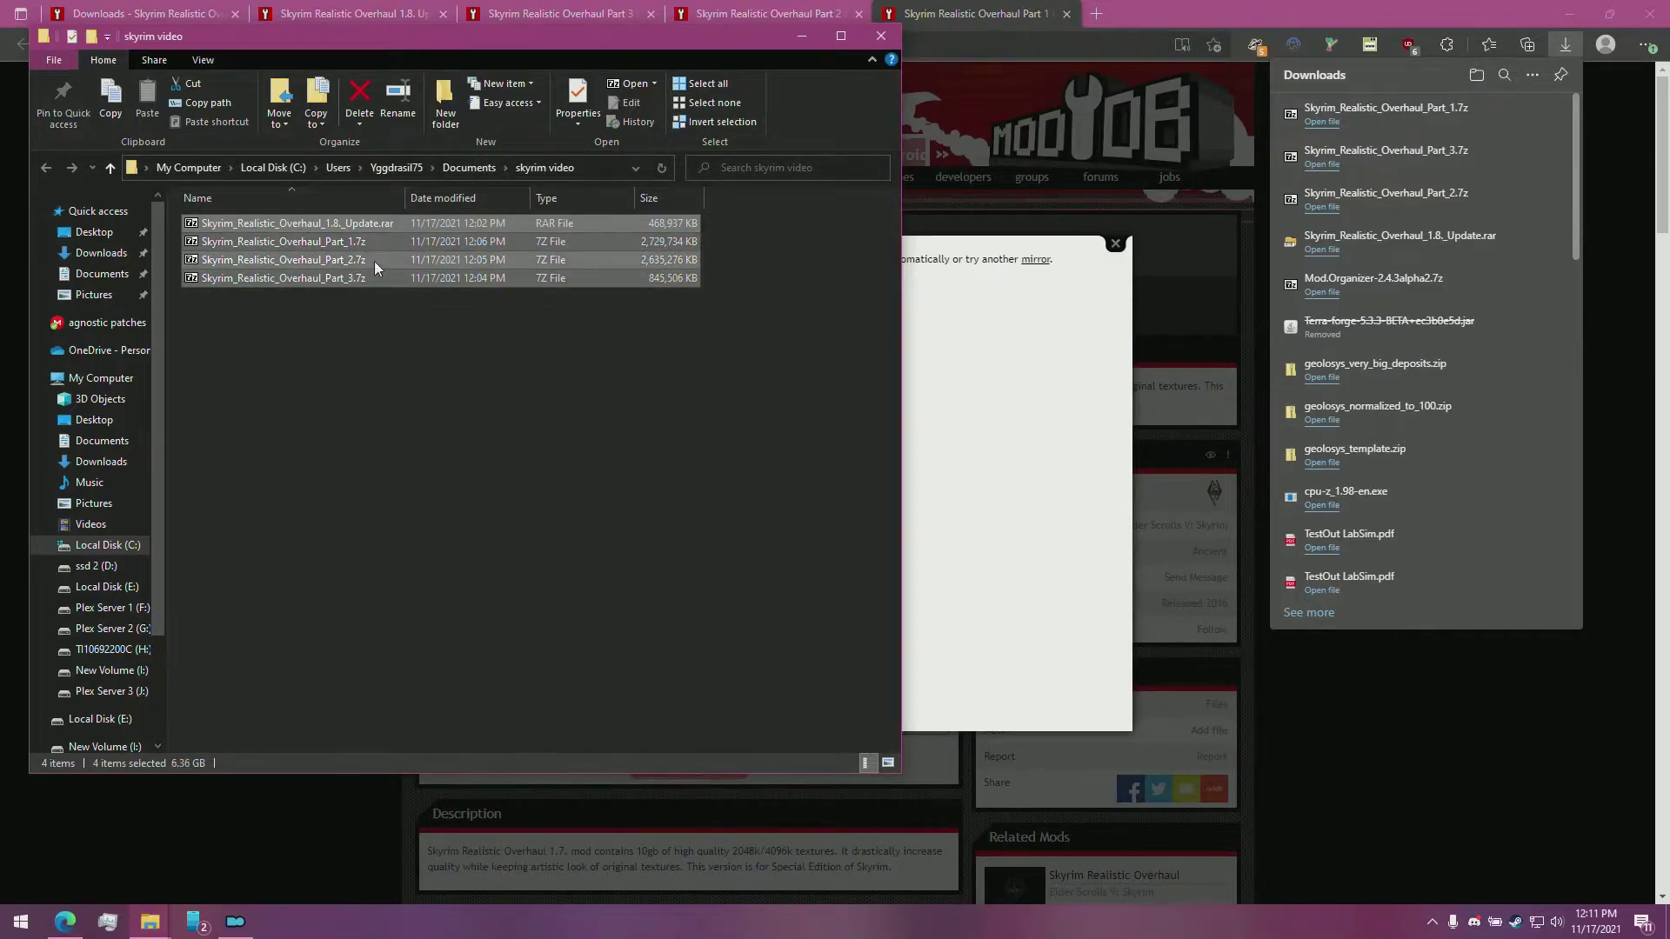
click(246, 929)
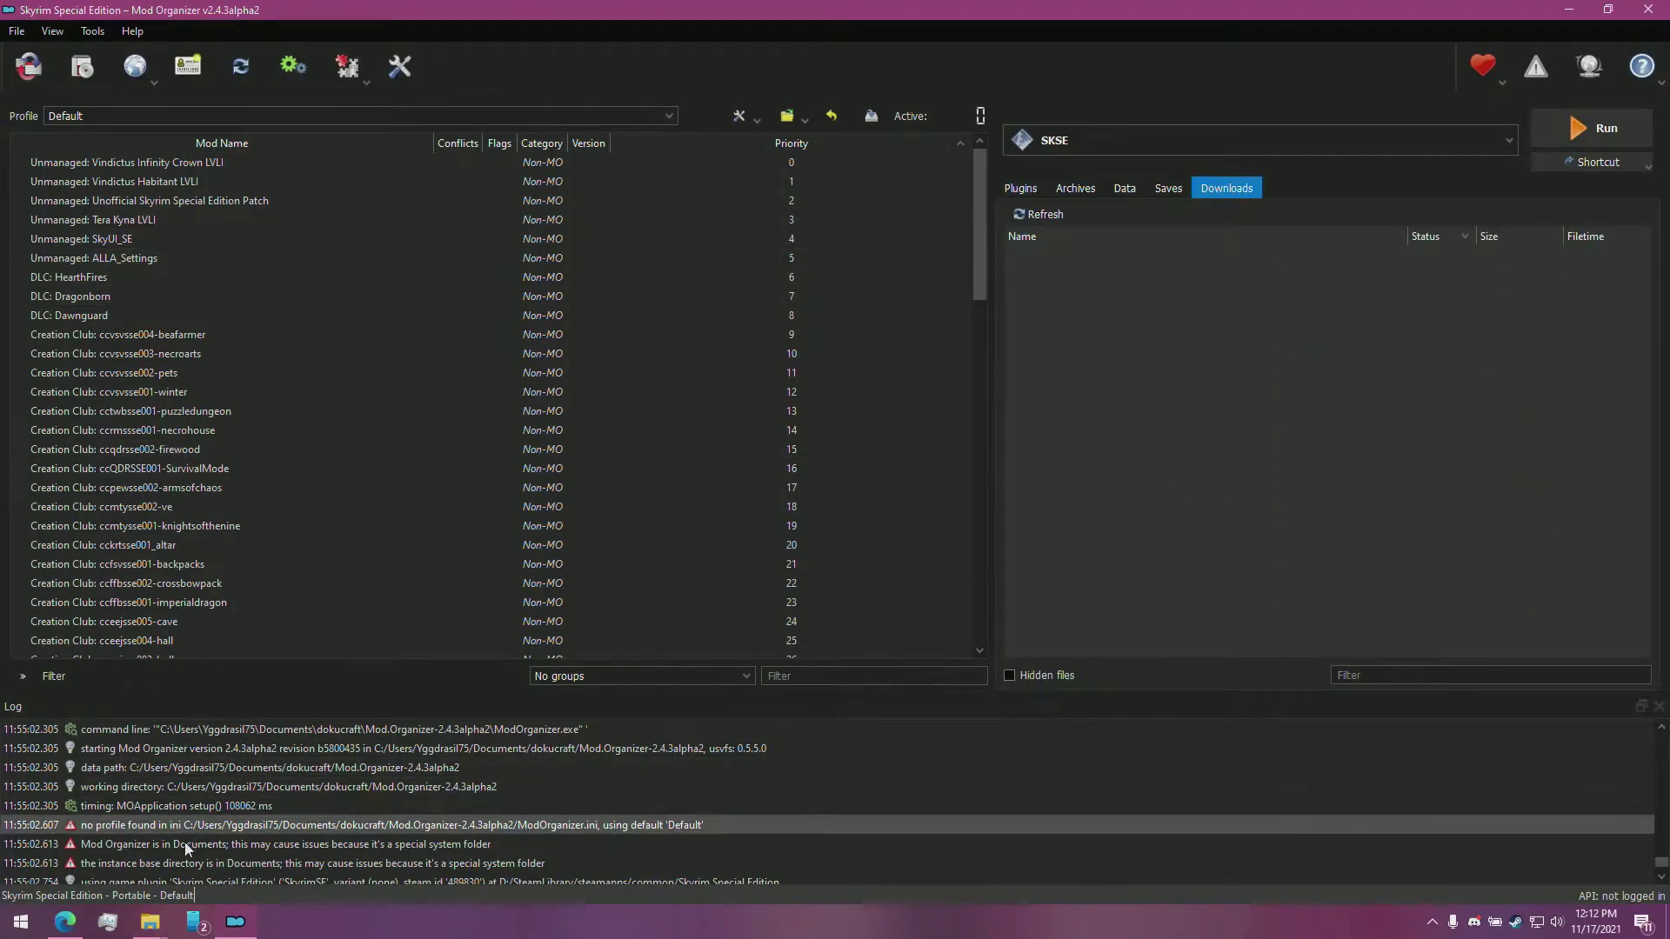
Step: Check Mod Organizer 2's Downloads tab, which lists none of the four archives yet
mouse_move(157, 927)
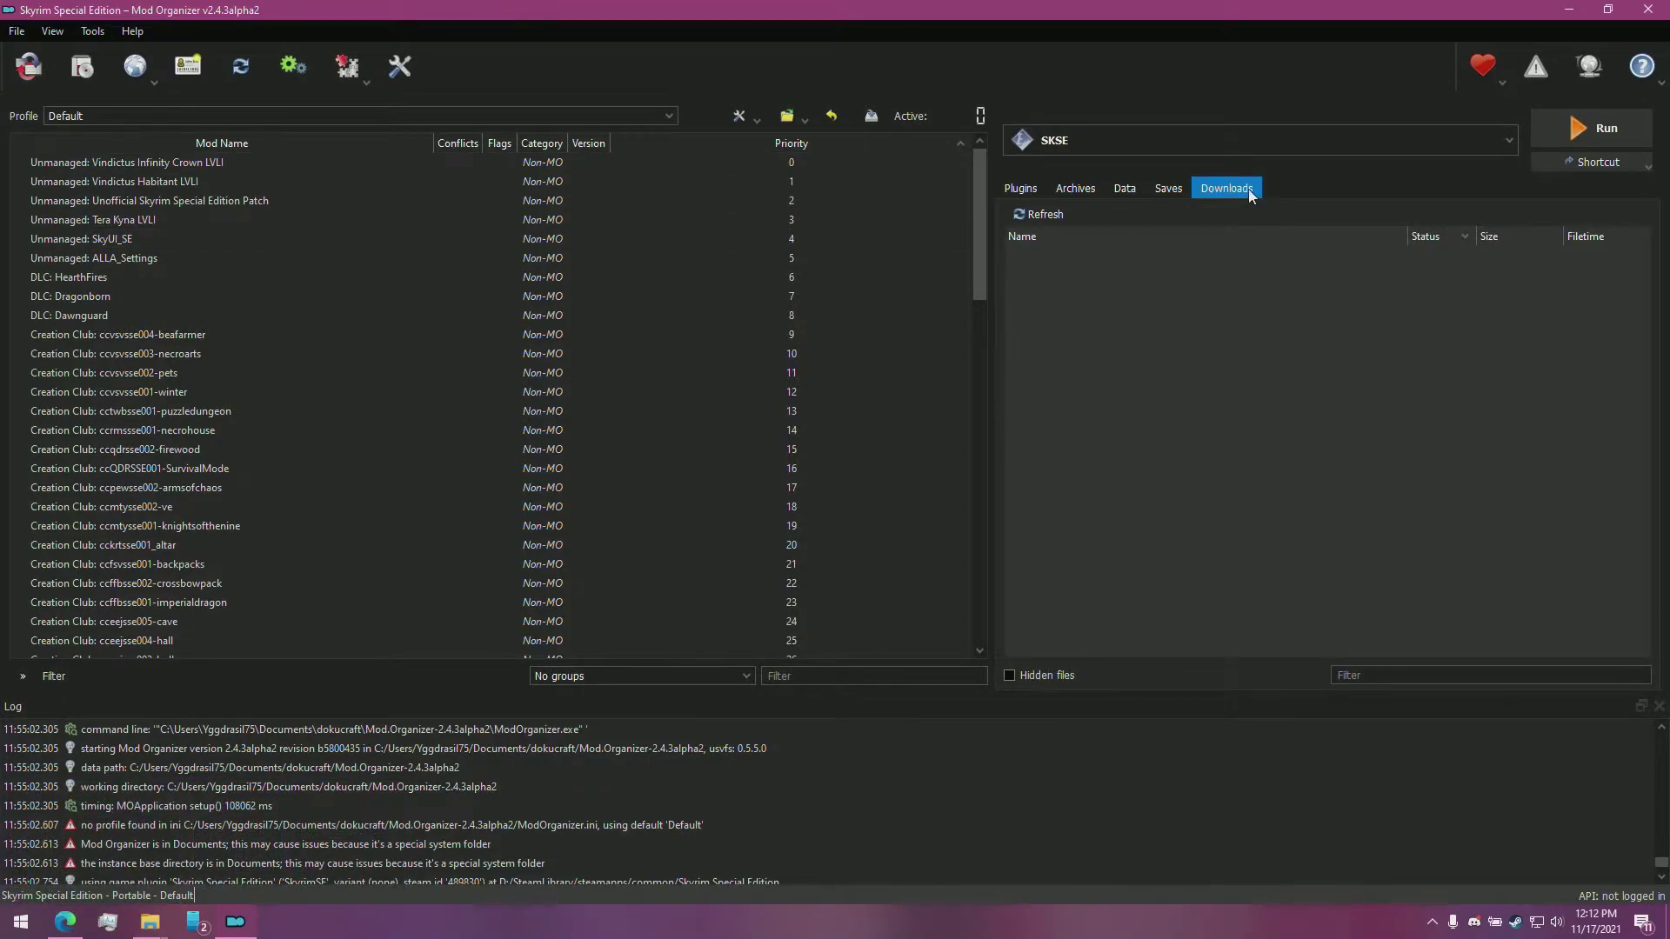
right_click(1116, 367)
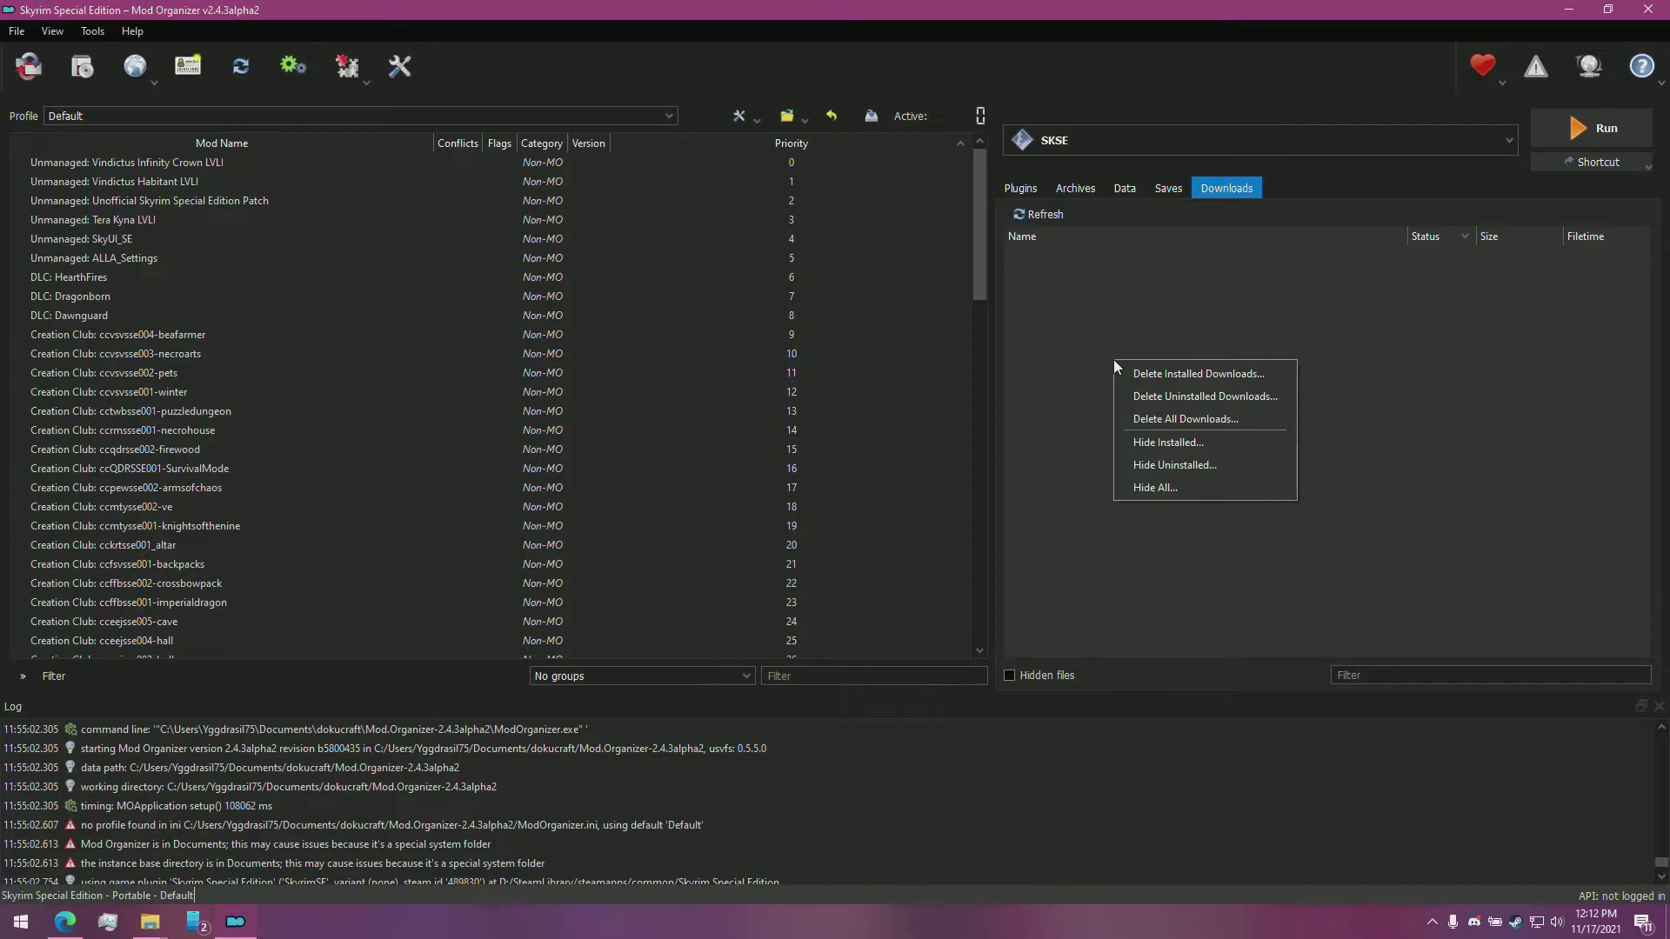
click(1099, 284)
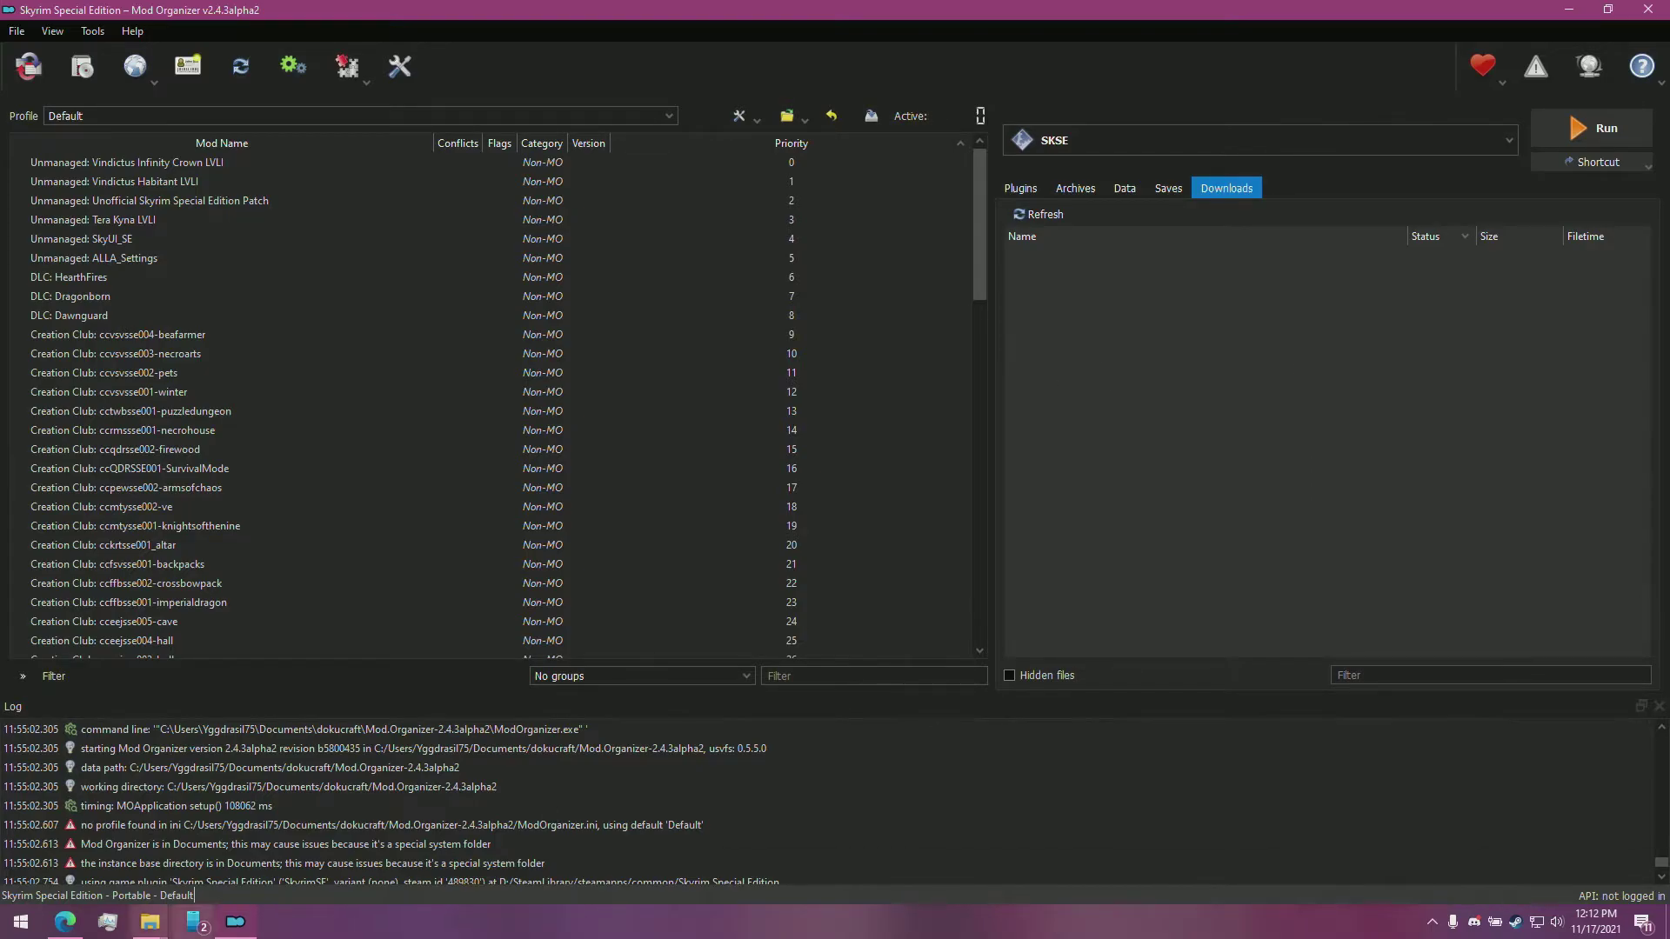
click(151, 922)
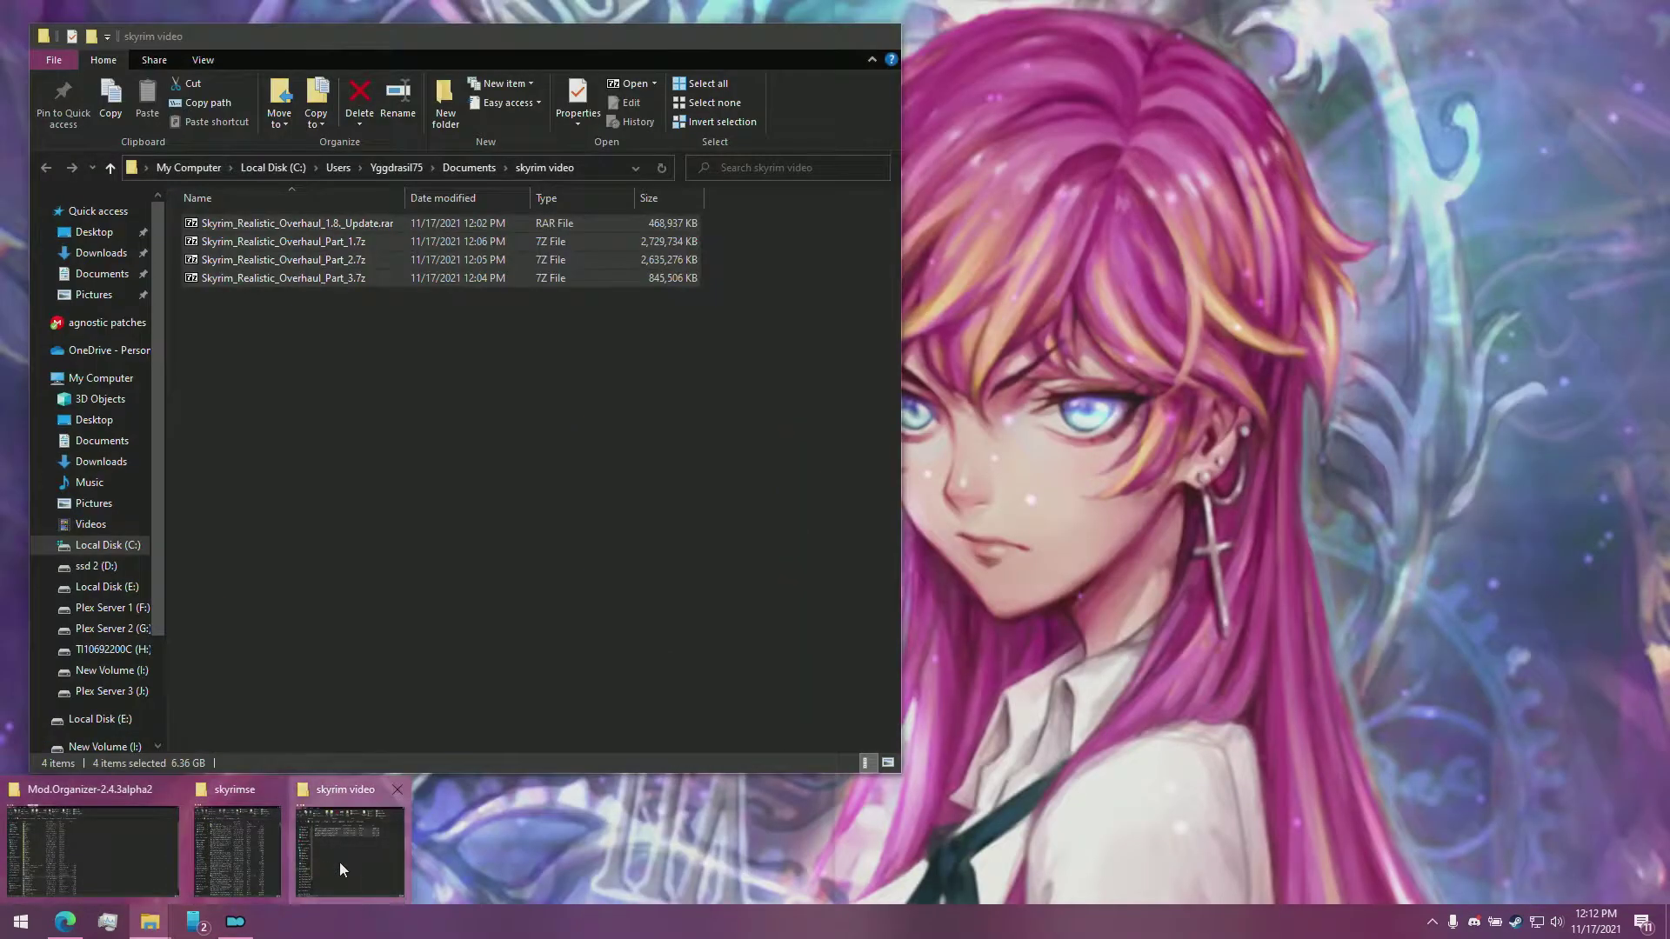
Step: Drag the four selected archives from skyrim video onto Mod Organizer 2's Downloads pane
click(339, 863)
drag(409, 259, 1187, 435)
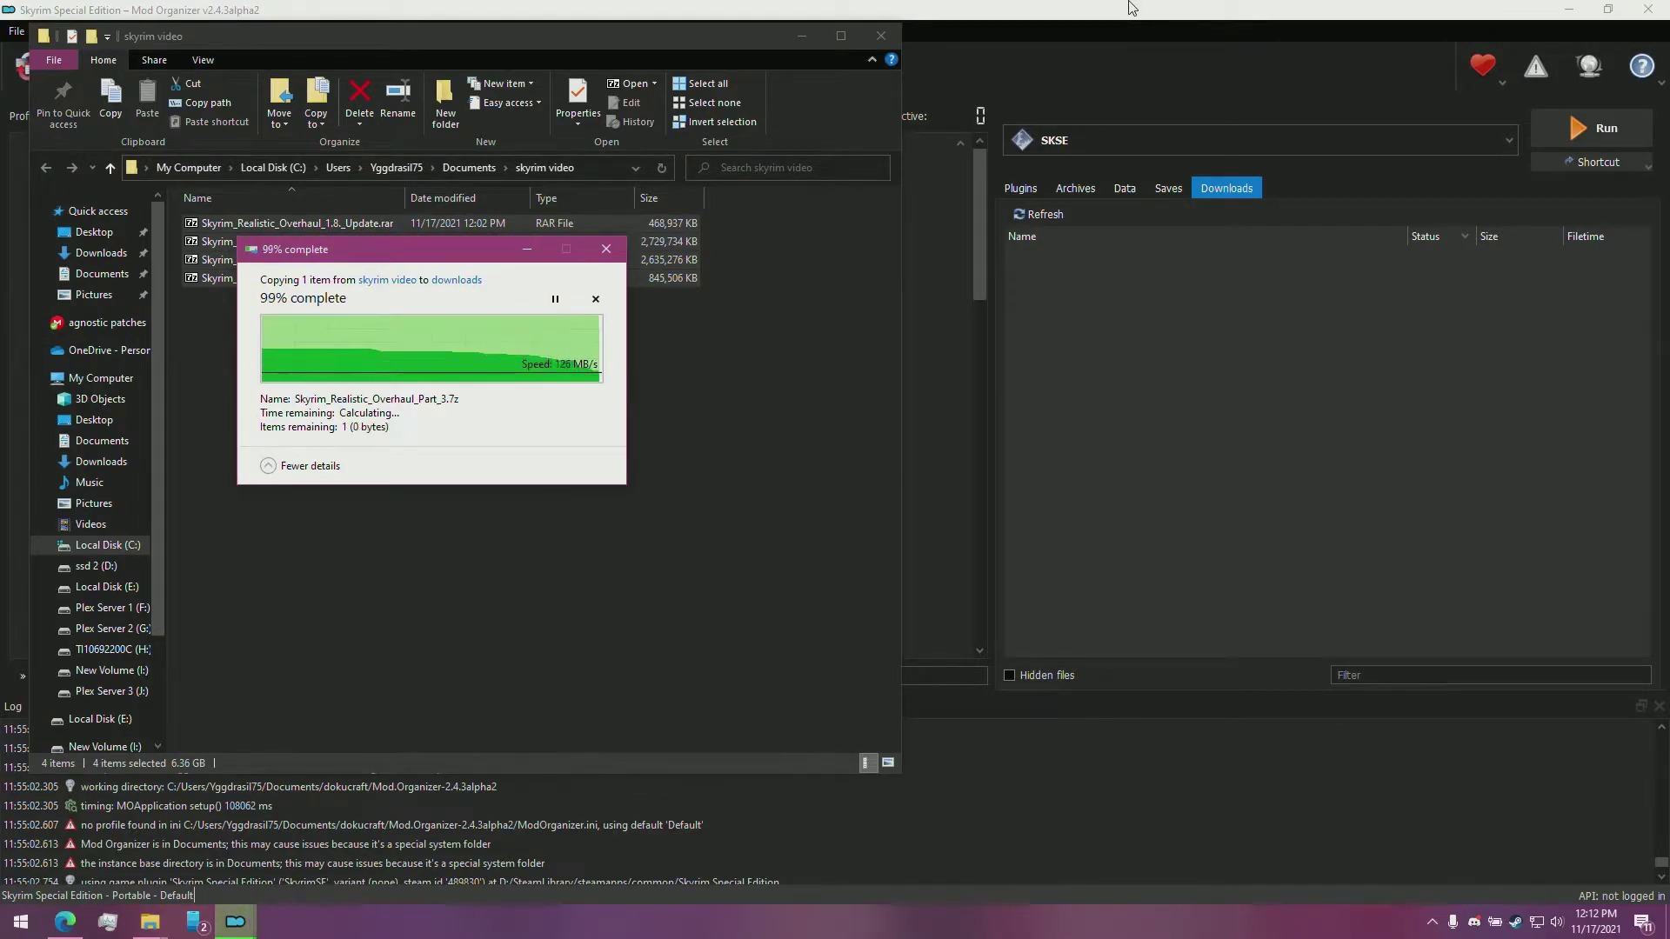
click(1188, 378)
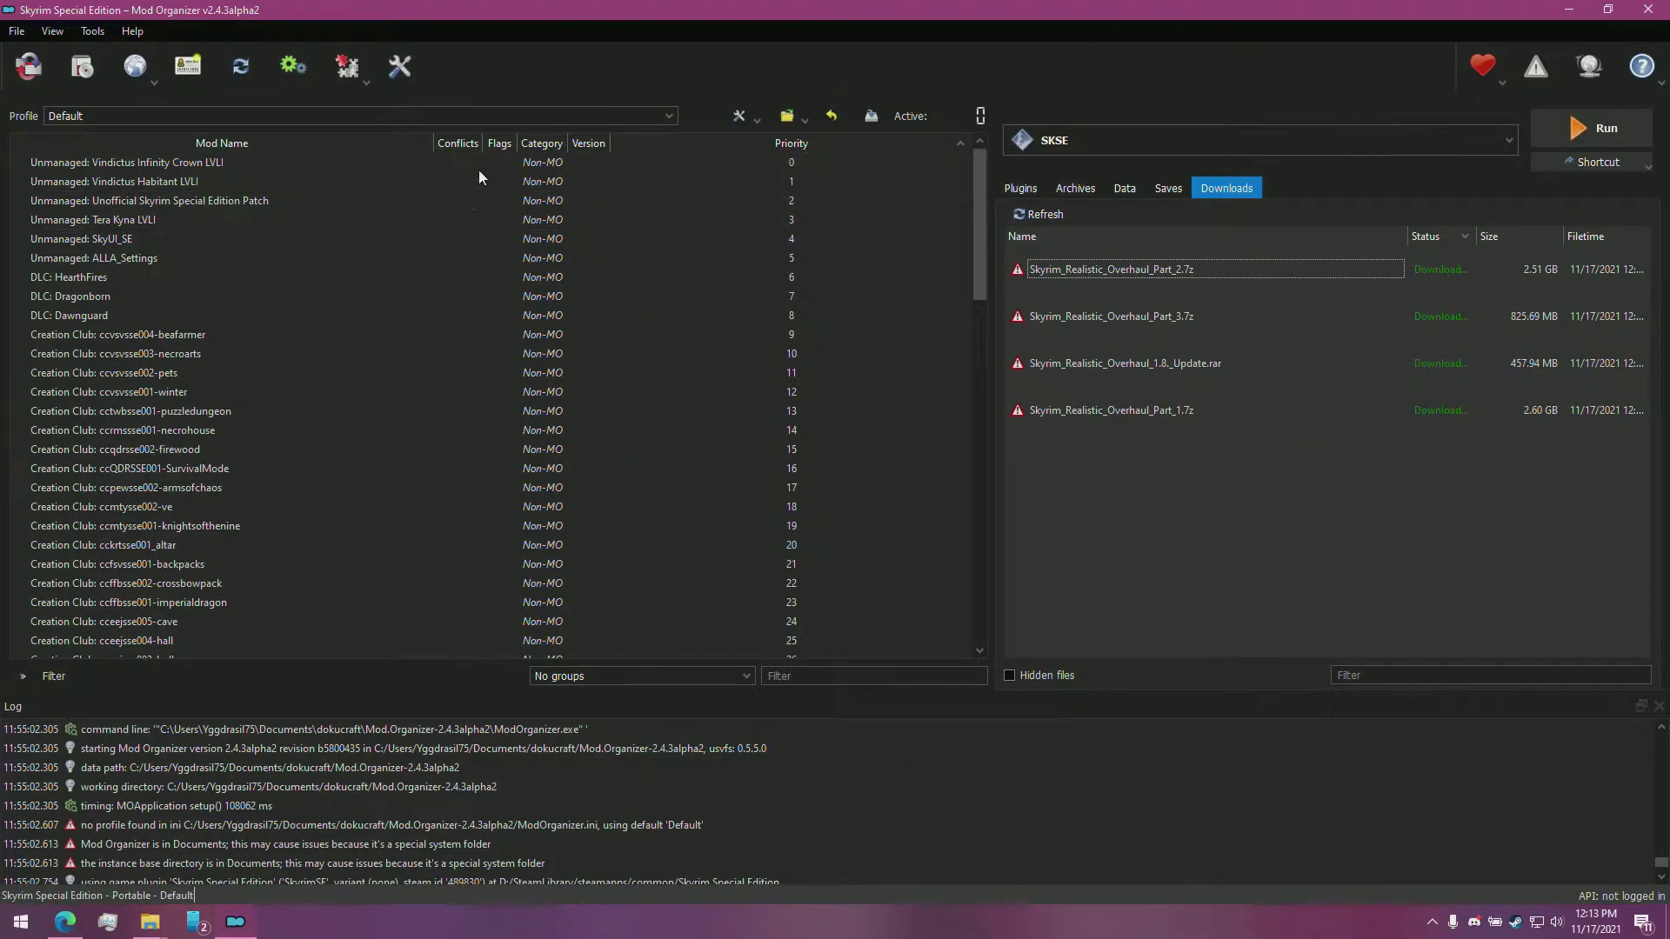
Step: Check the Paths settings showing Downloads at %BASE_DIR%/downloads, beside the Mod.Organizer-2.4.3alpha2 folder
click(384, 76)
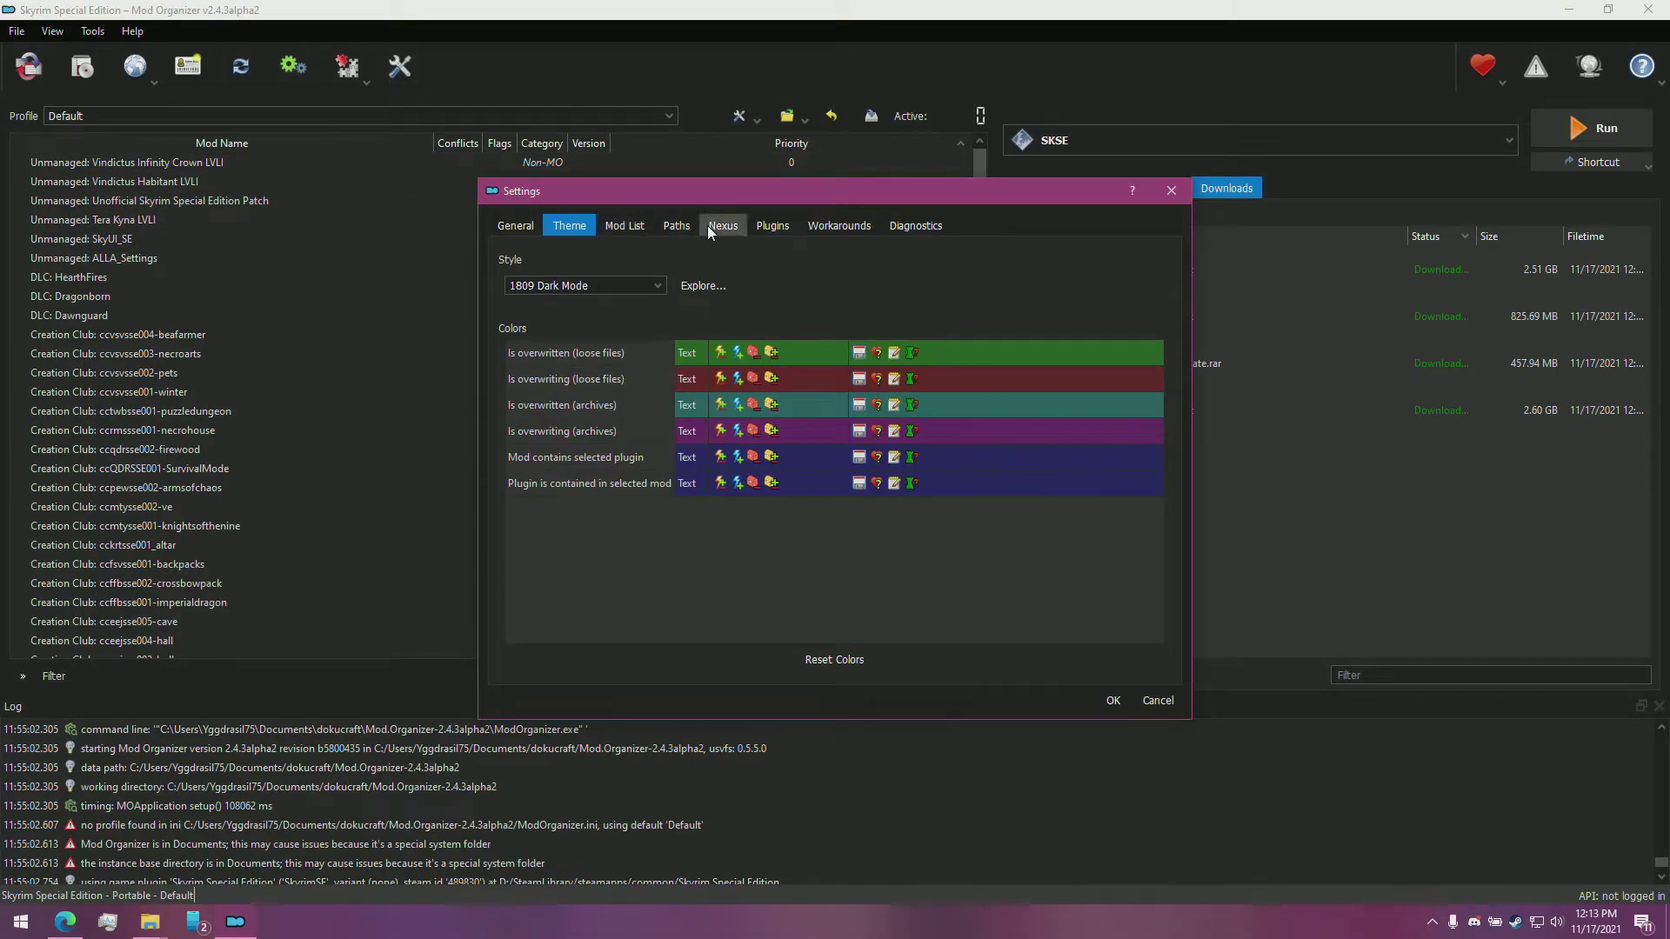
click(678, 226)
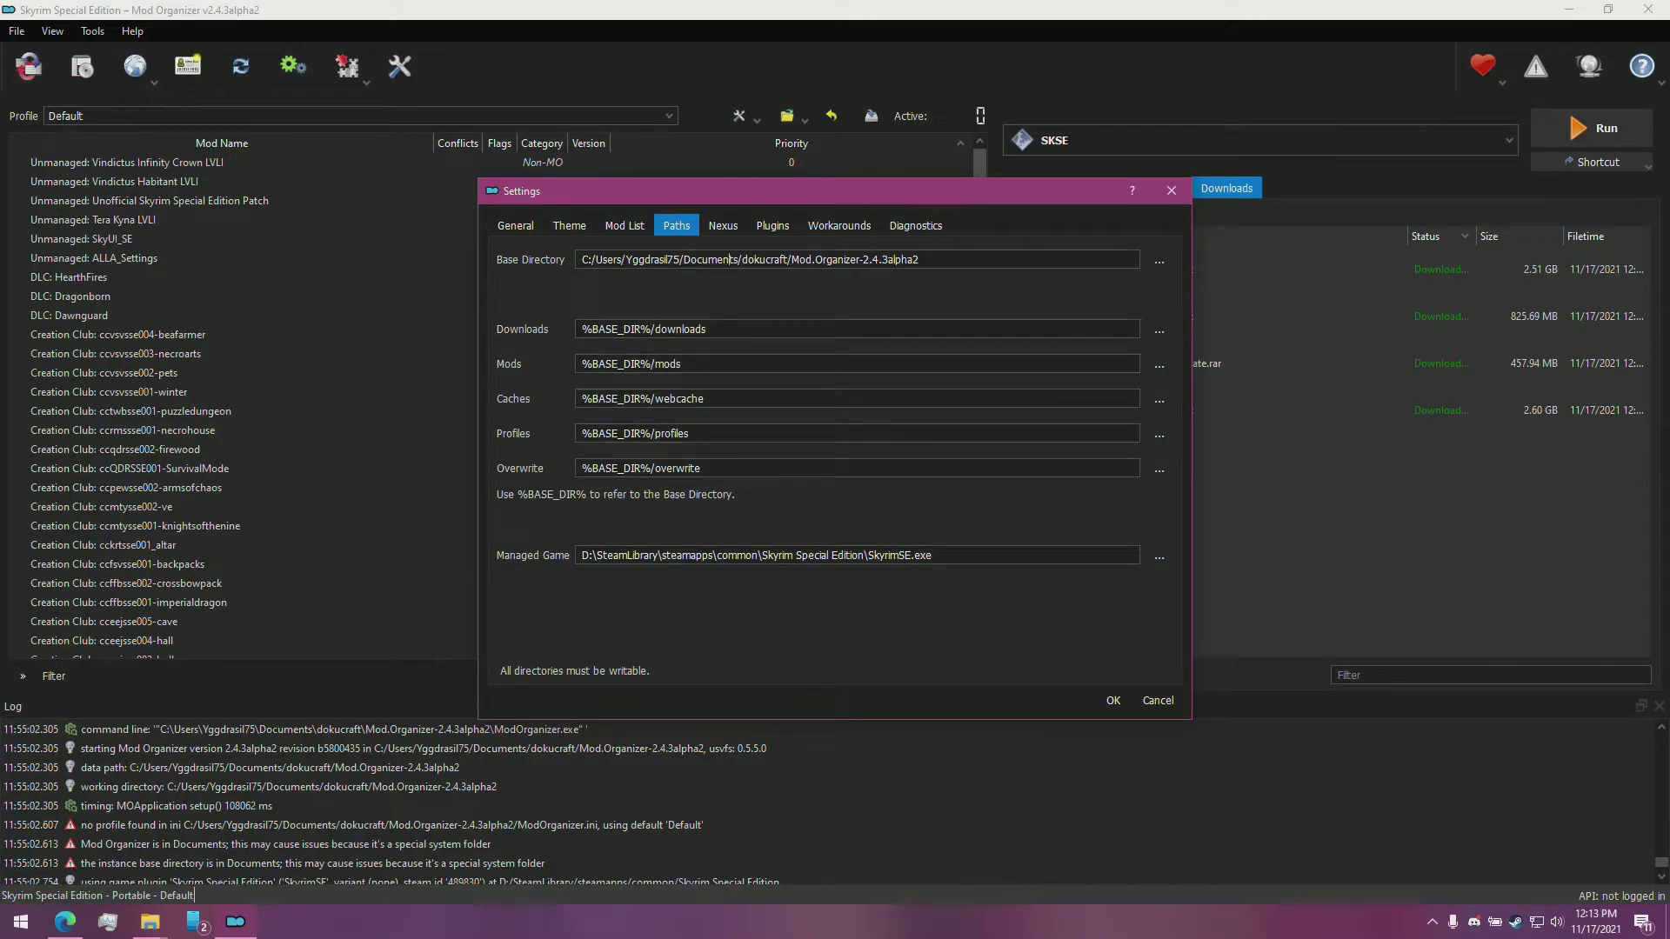
key(alt+Tab)
drag(1034, 347, 827, 428)
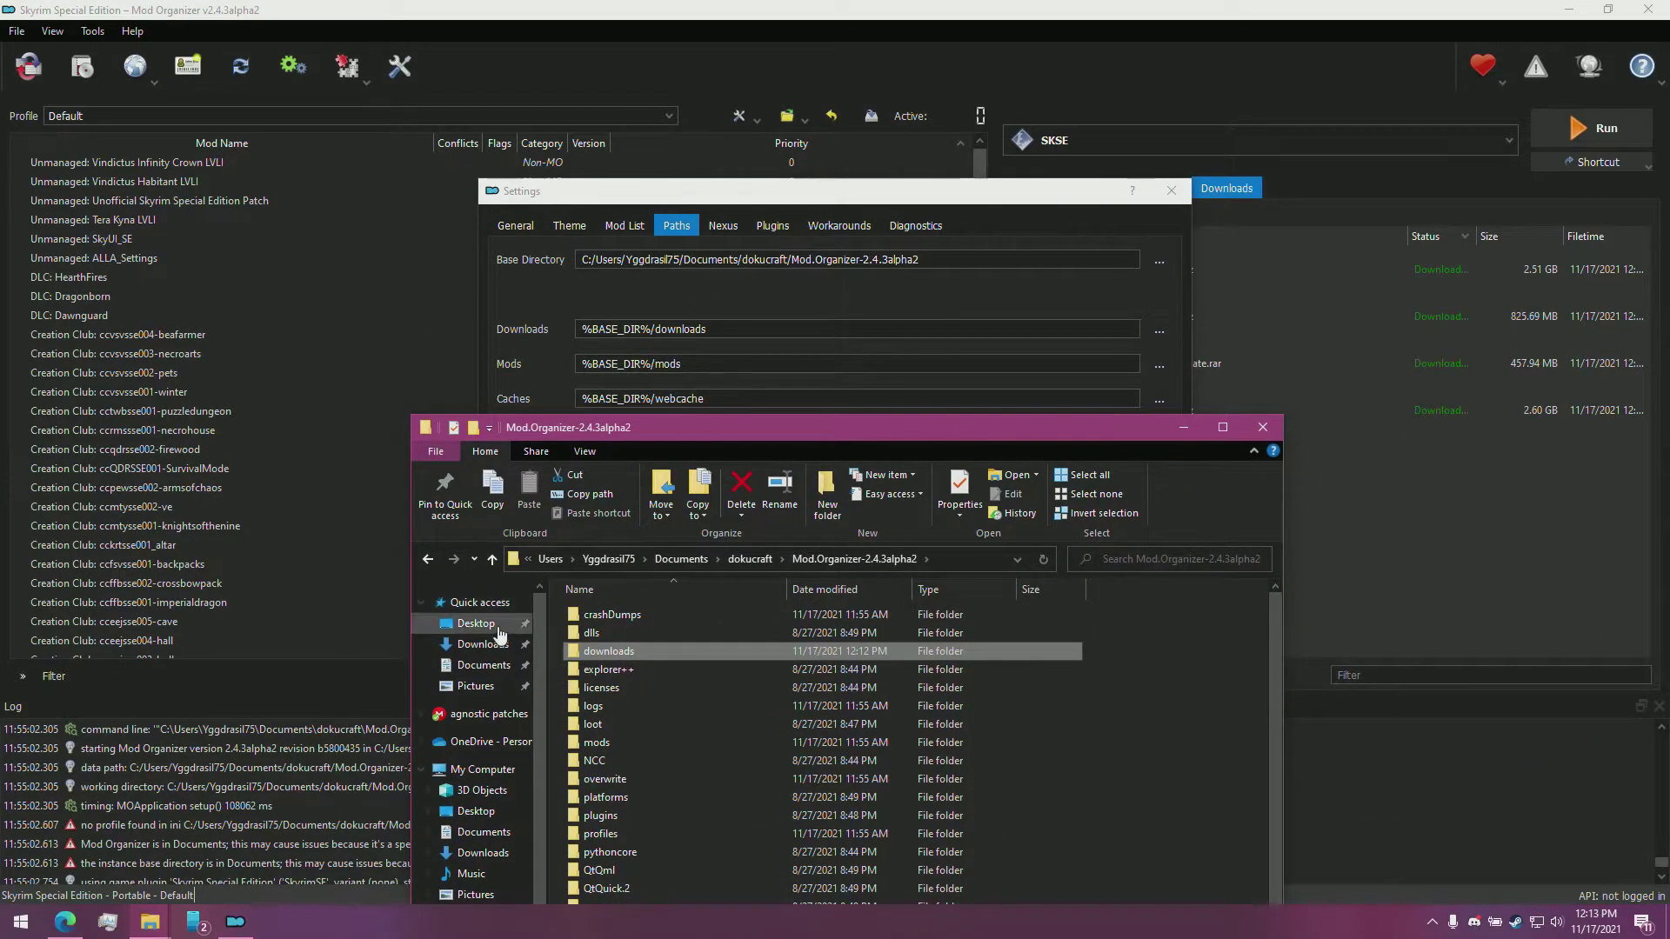
Step: Open the downloads folder inside Mod.Organizer-2.4.3alpha2 to confirm the four archives are there
click(965, 559)
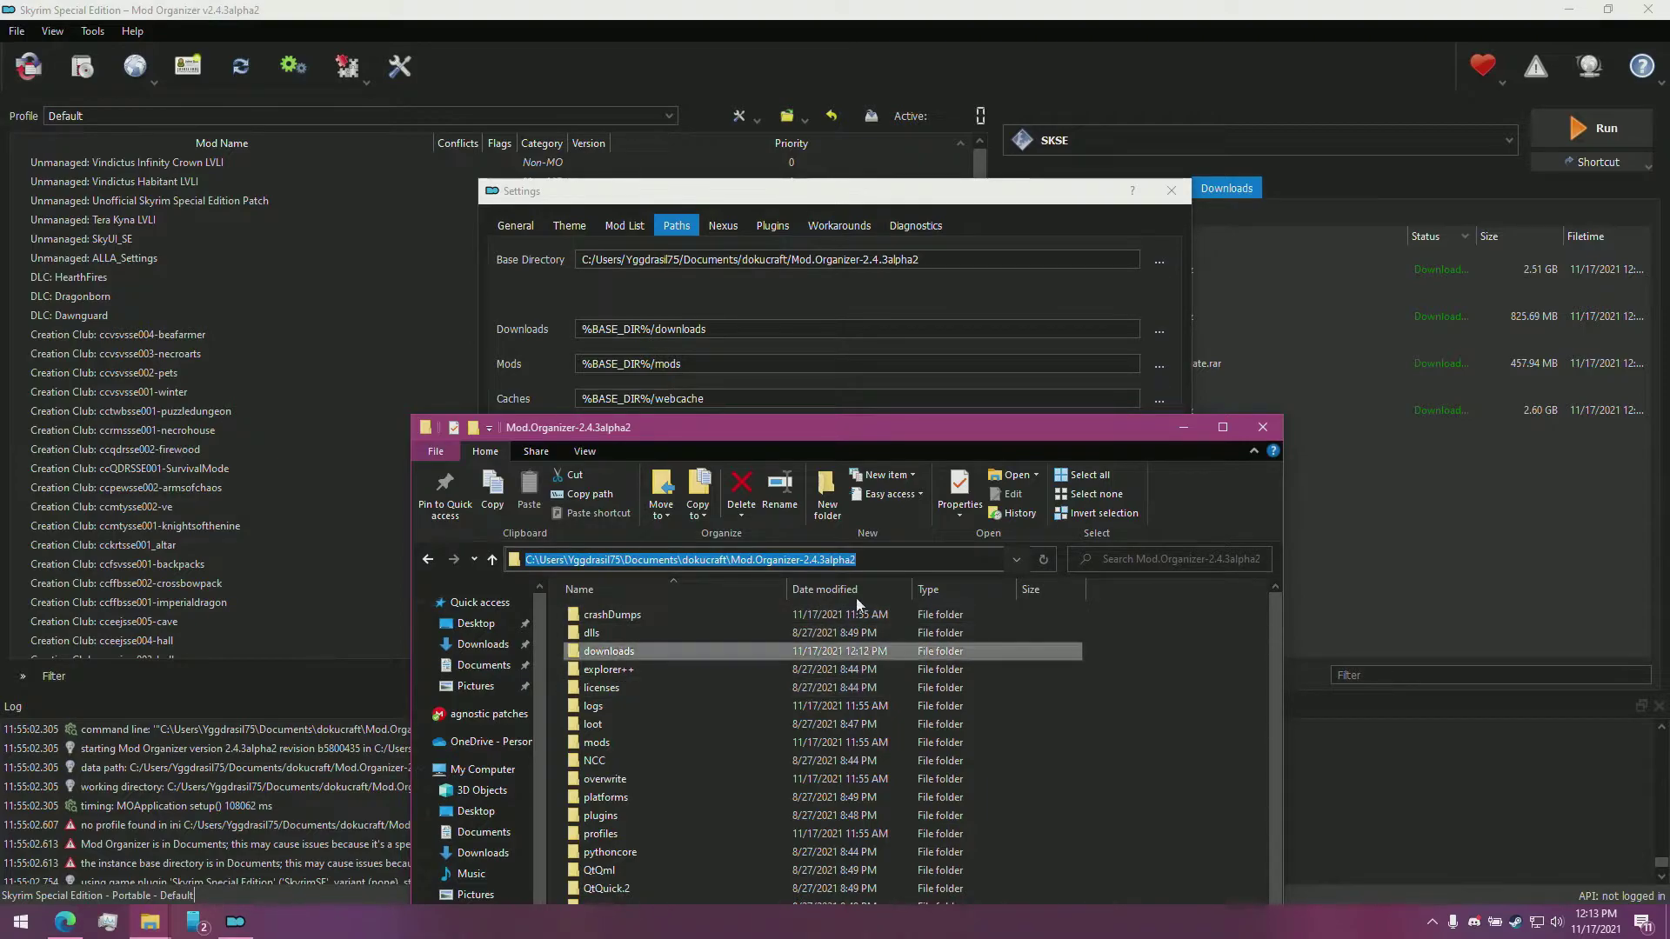
click(1171, 661)
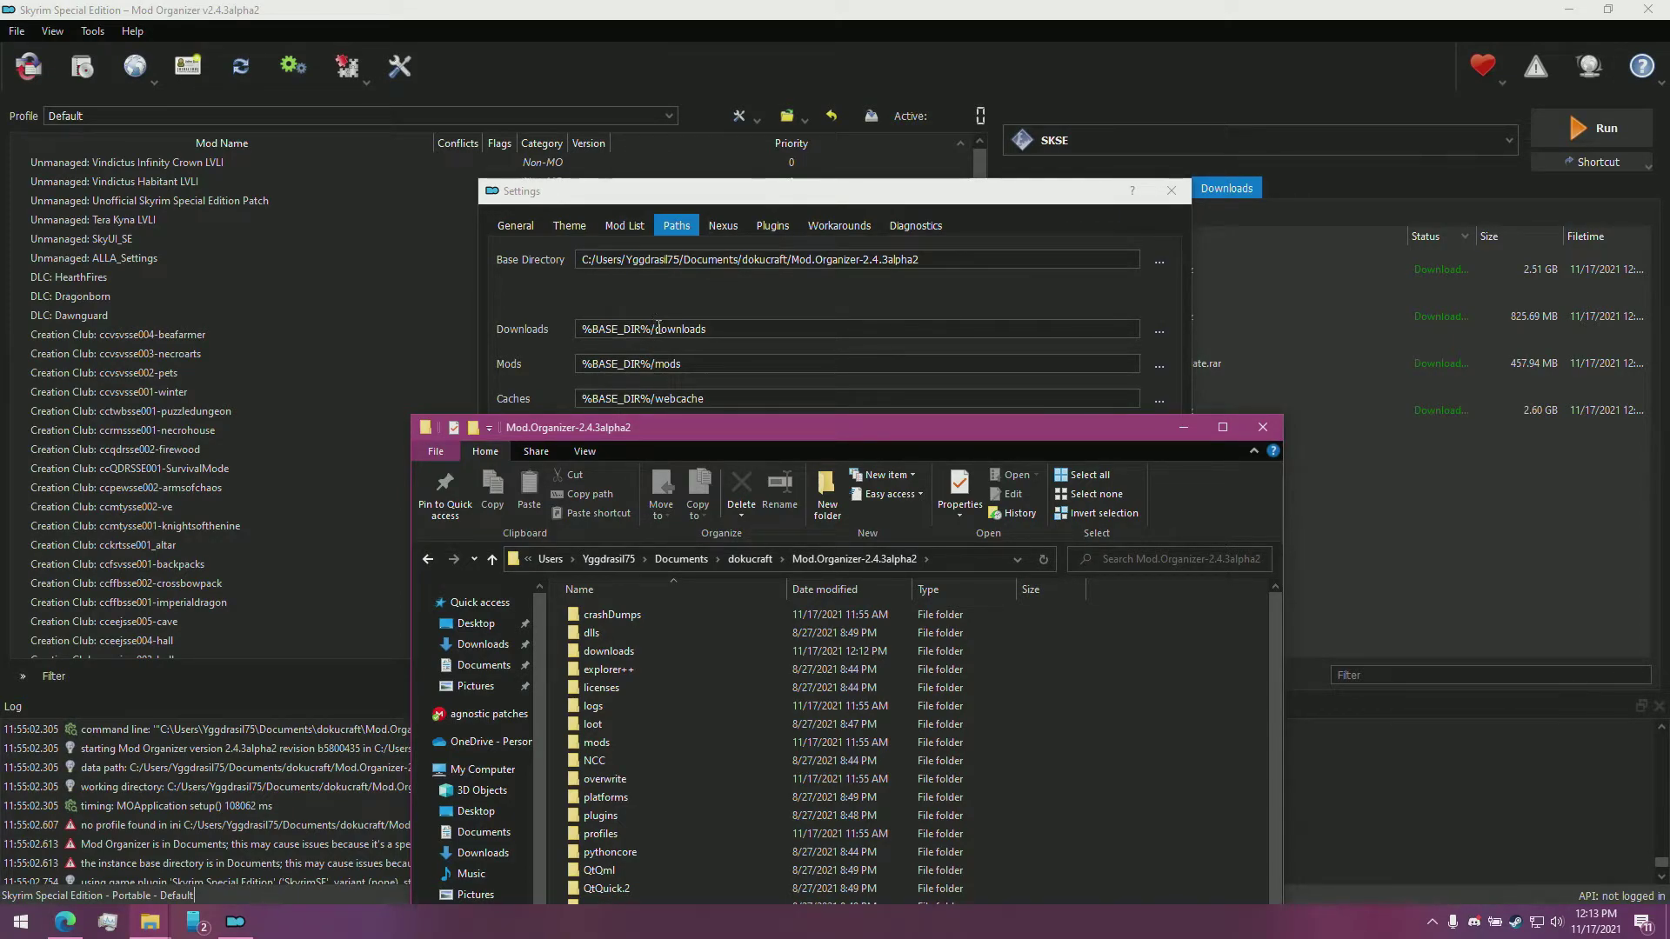
double_click(694, 651)
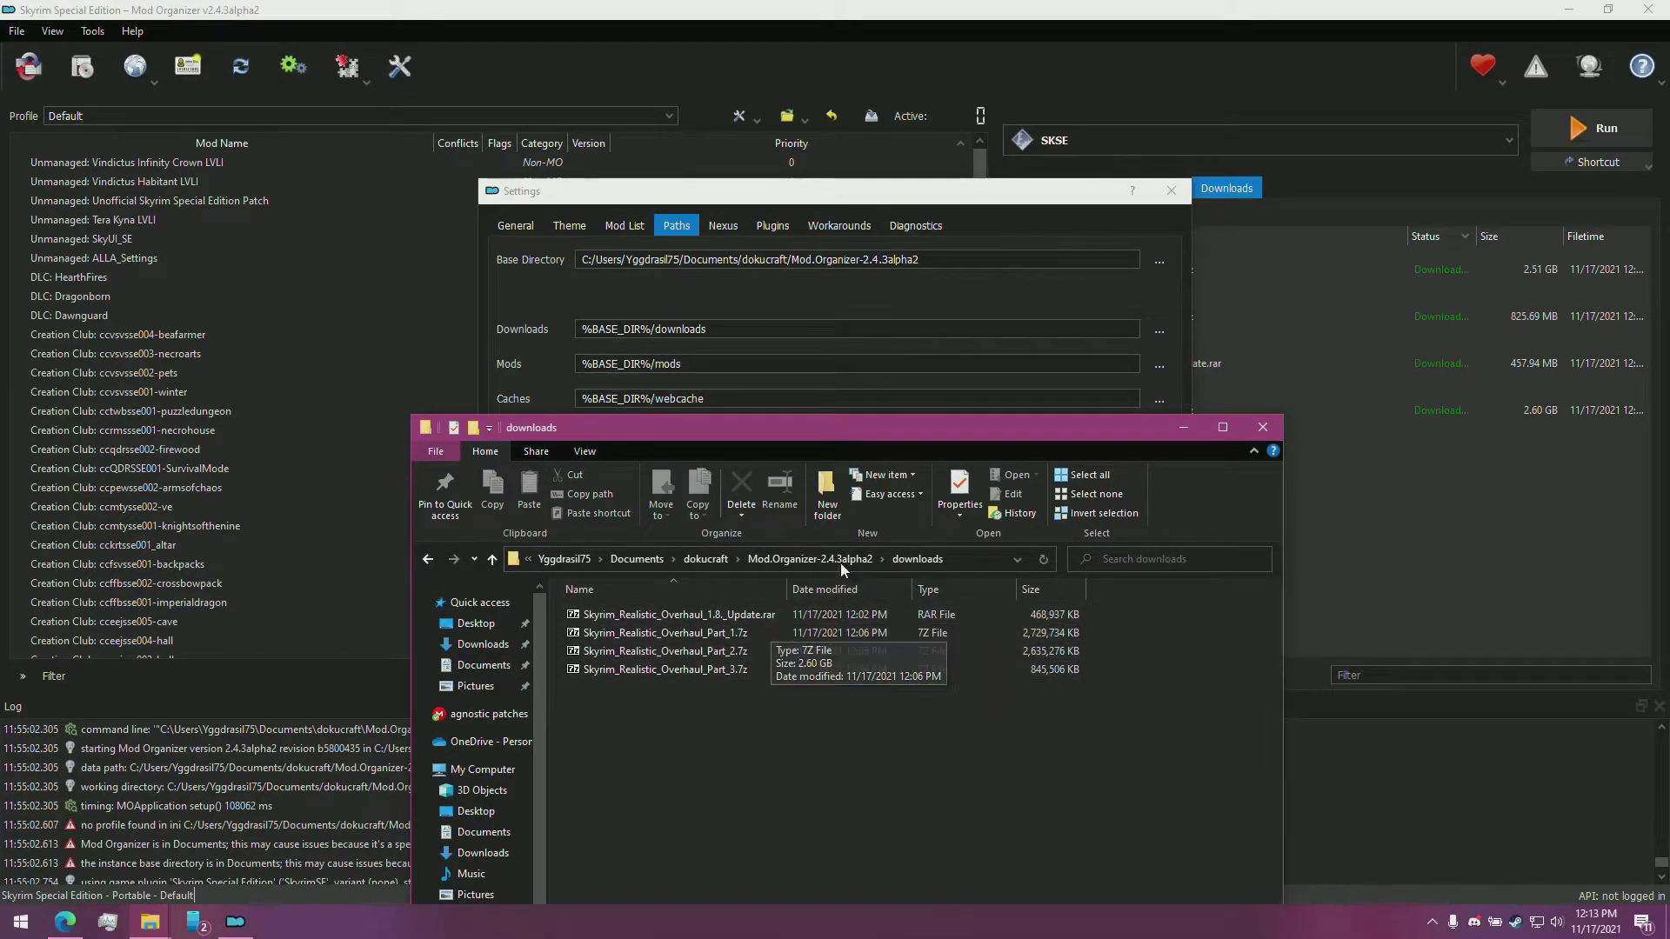
Step: Delete the four original archives from skyrim video and close that folder window
mouse_move(150, 921)
click(264, 844)
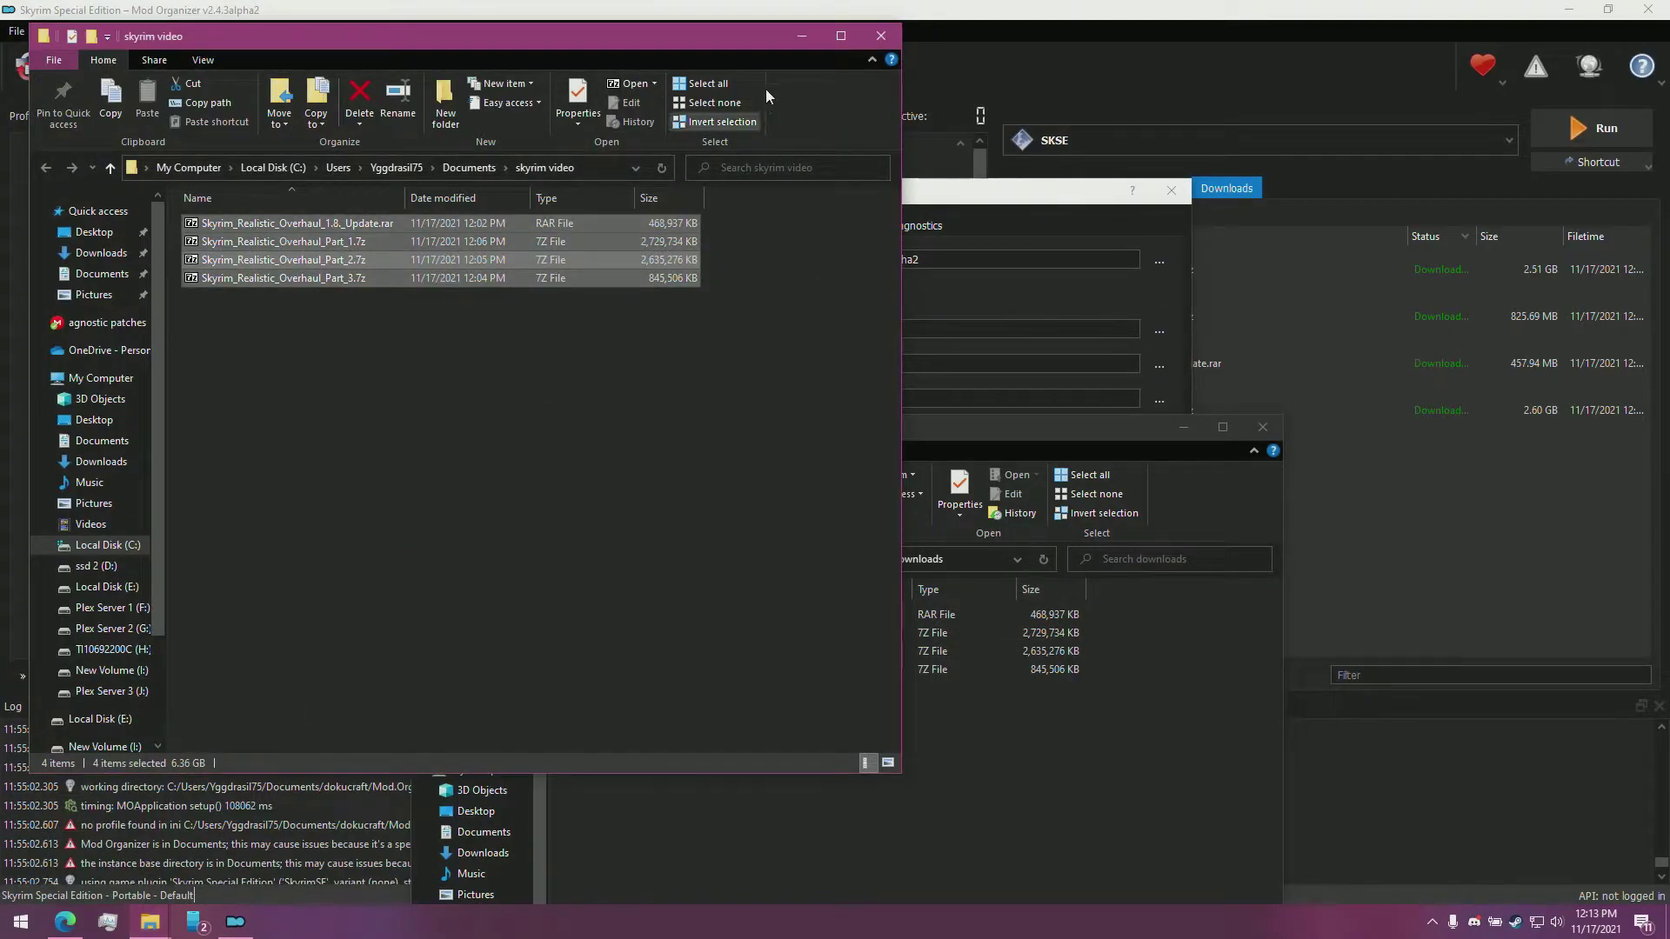
click(801, 35)
drag(883, 398, 906, 160)
mouse_move(150, 921)
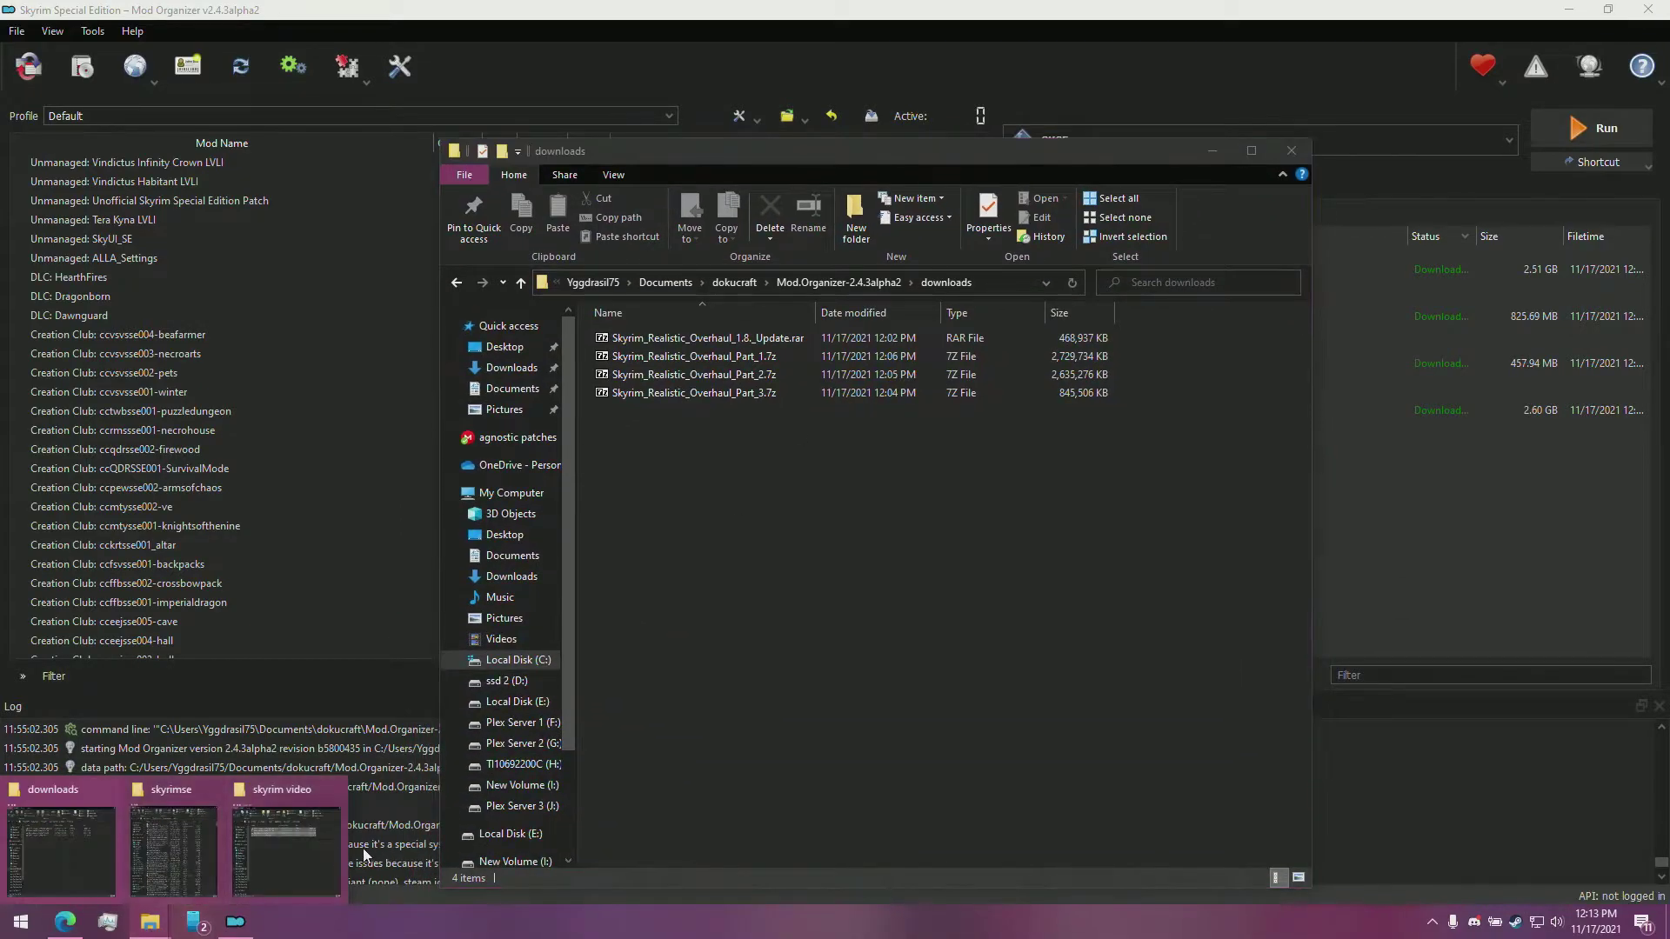
click(287, 839)
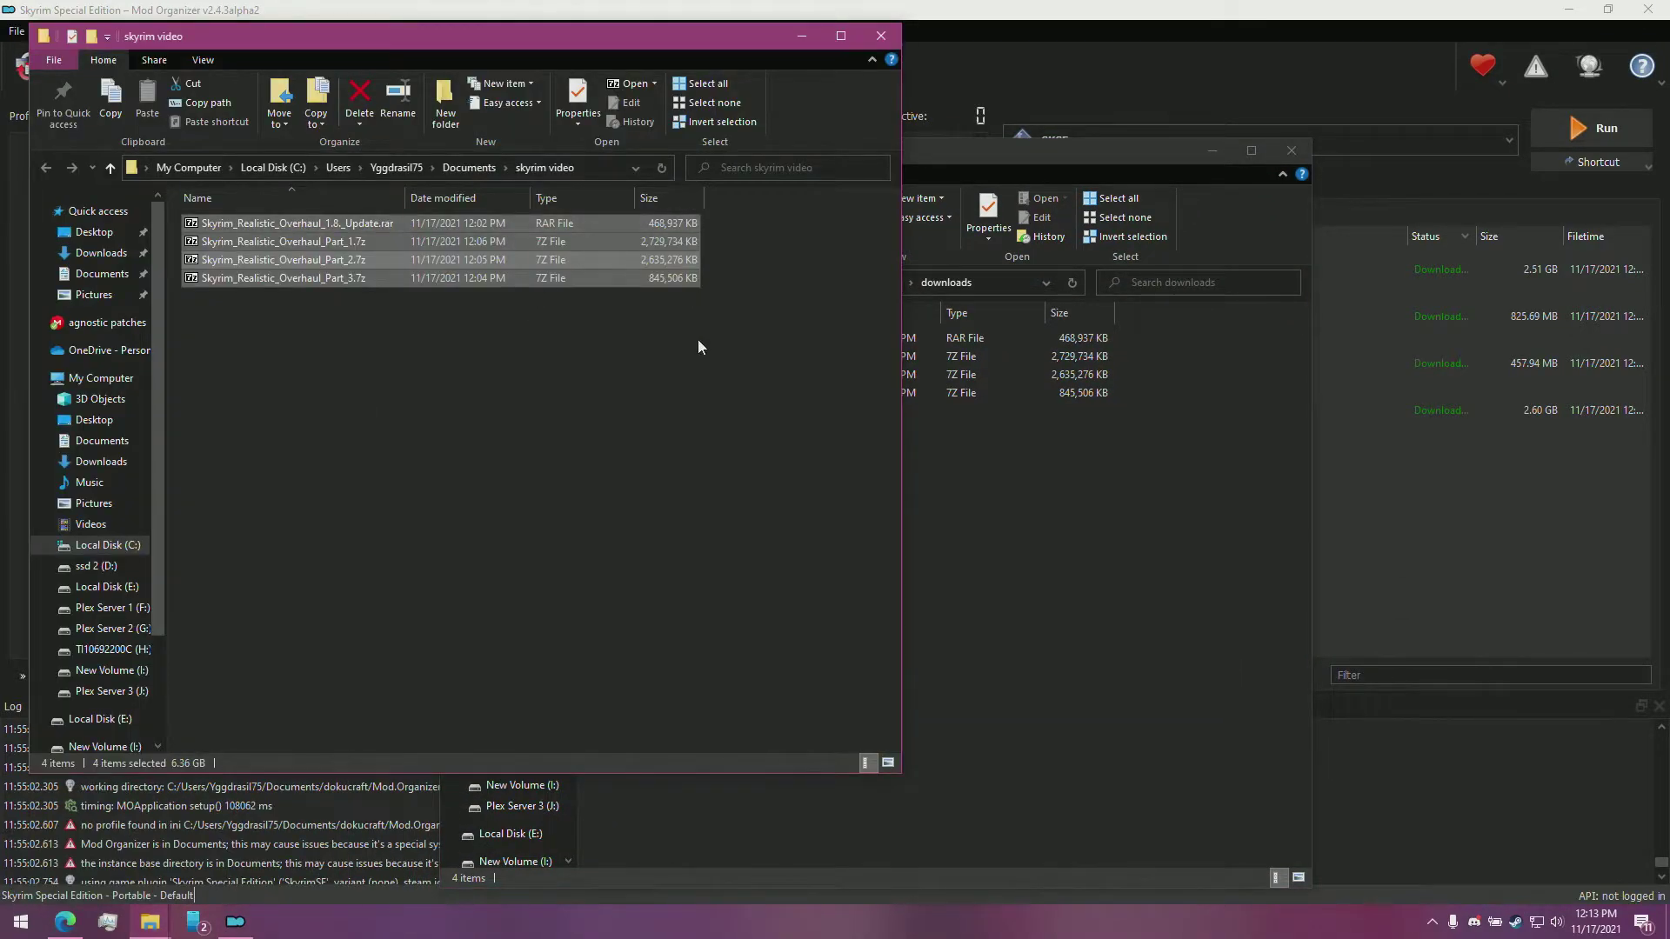
key(Delete)
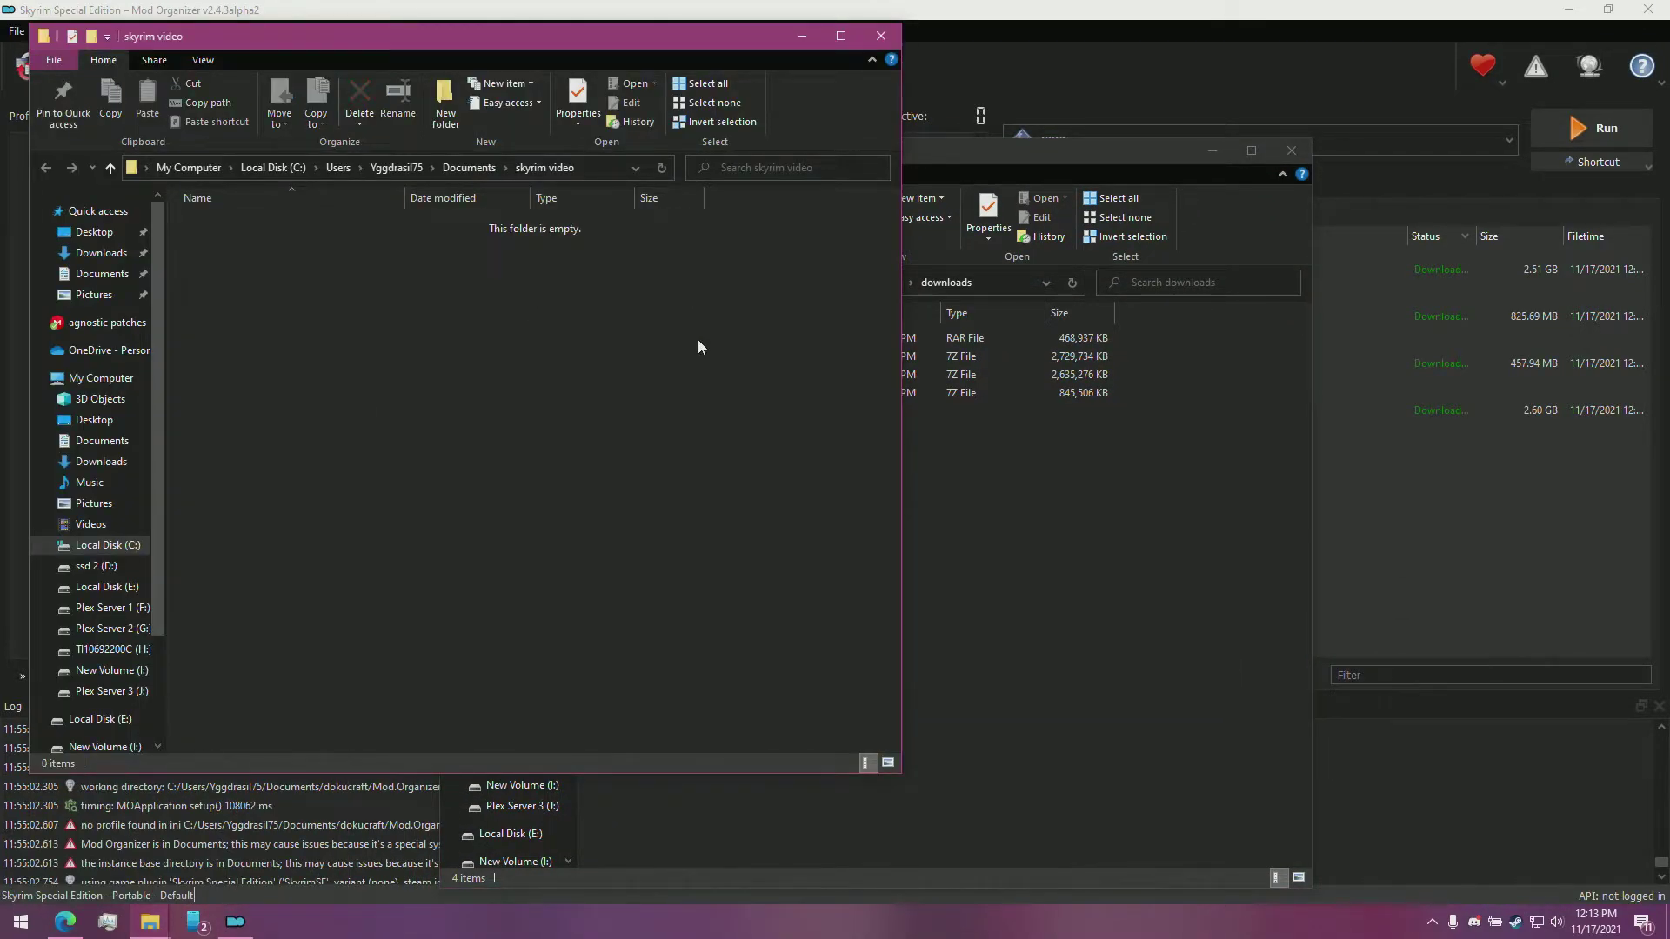
click(880, 44)
drag(1087, 150, 1095, 185)
Step: Start an archive install, set the file type to Mod Archive, then cancel the dialog
click(94, 70)
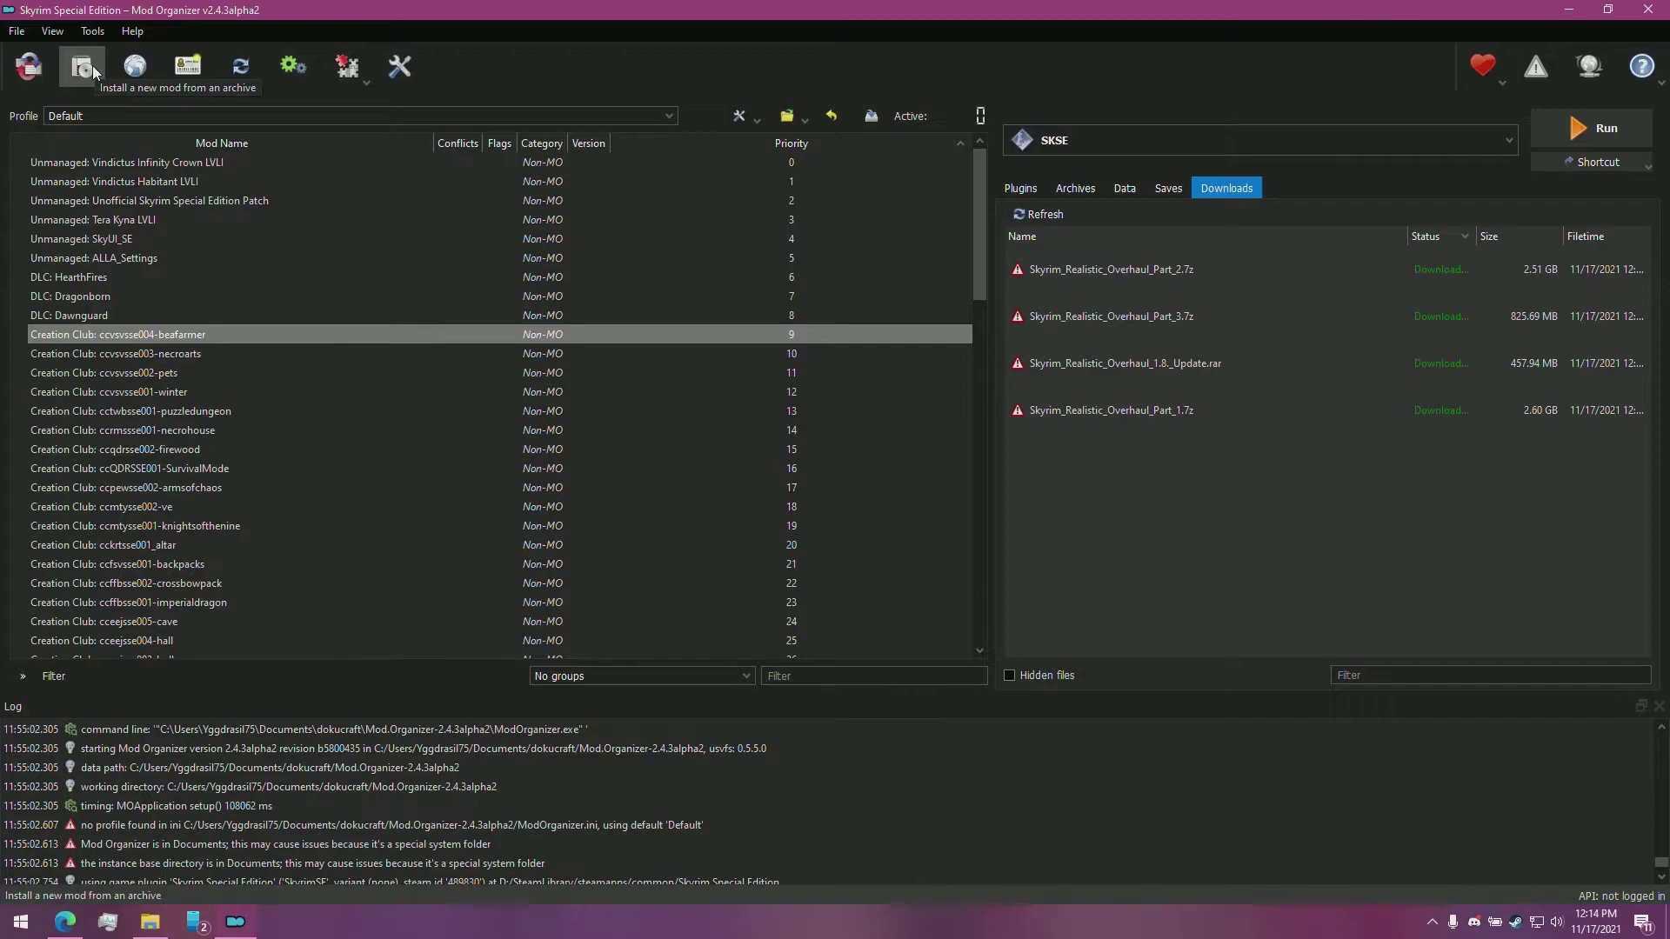
click(94, 69)
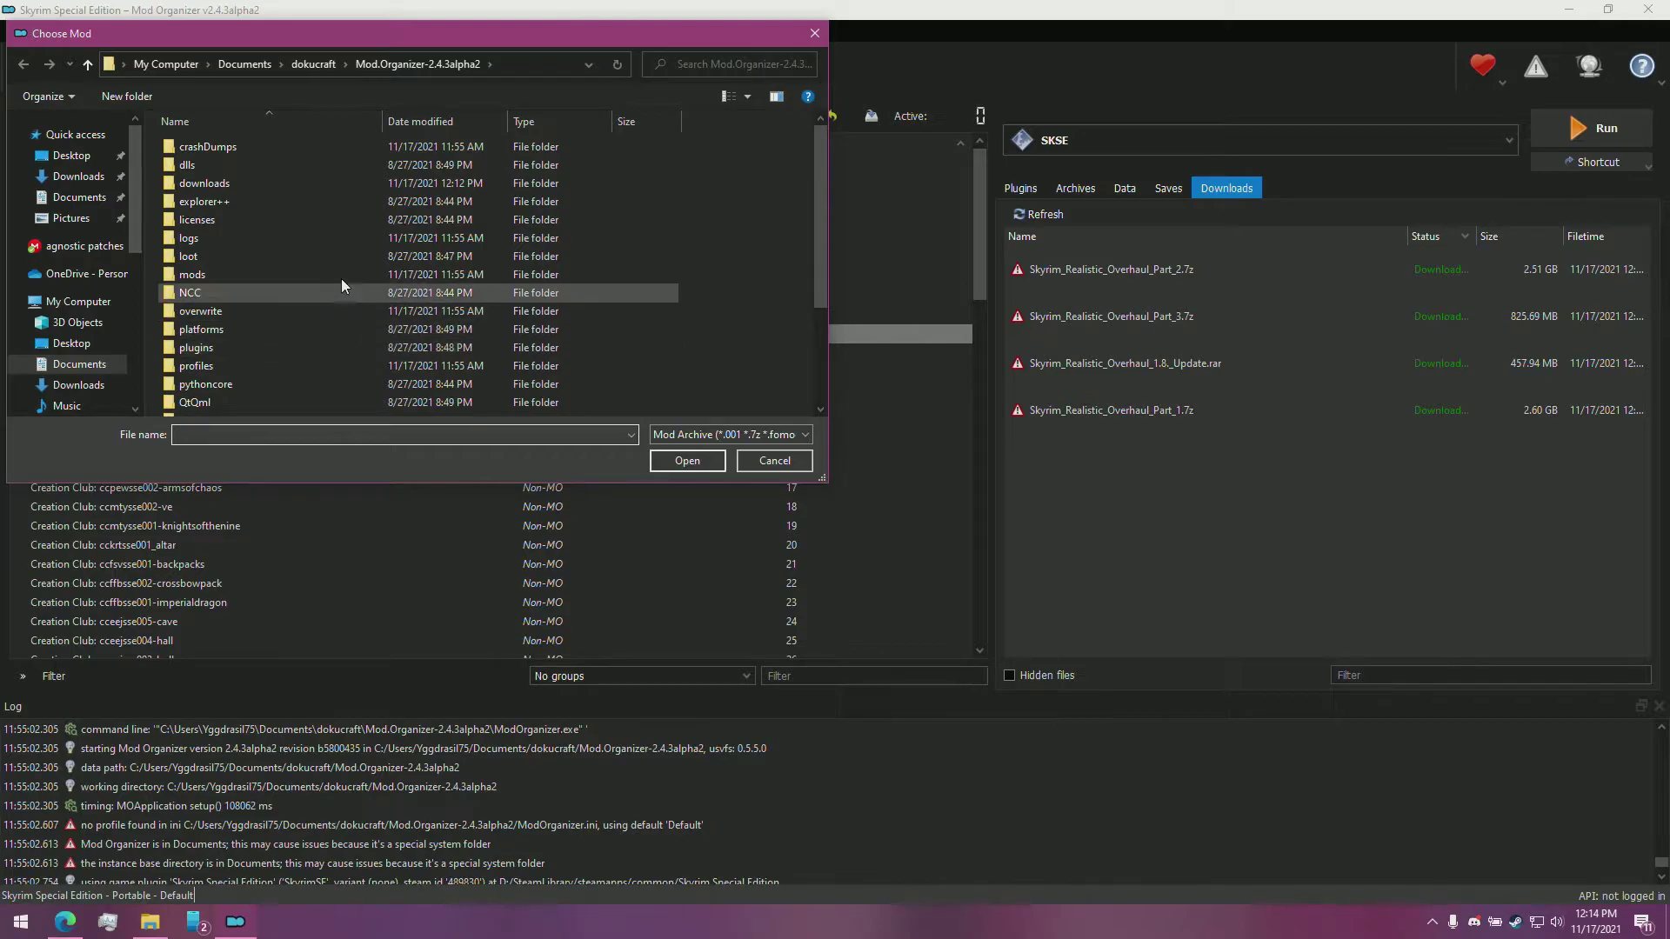
click(788, 435)
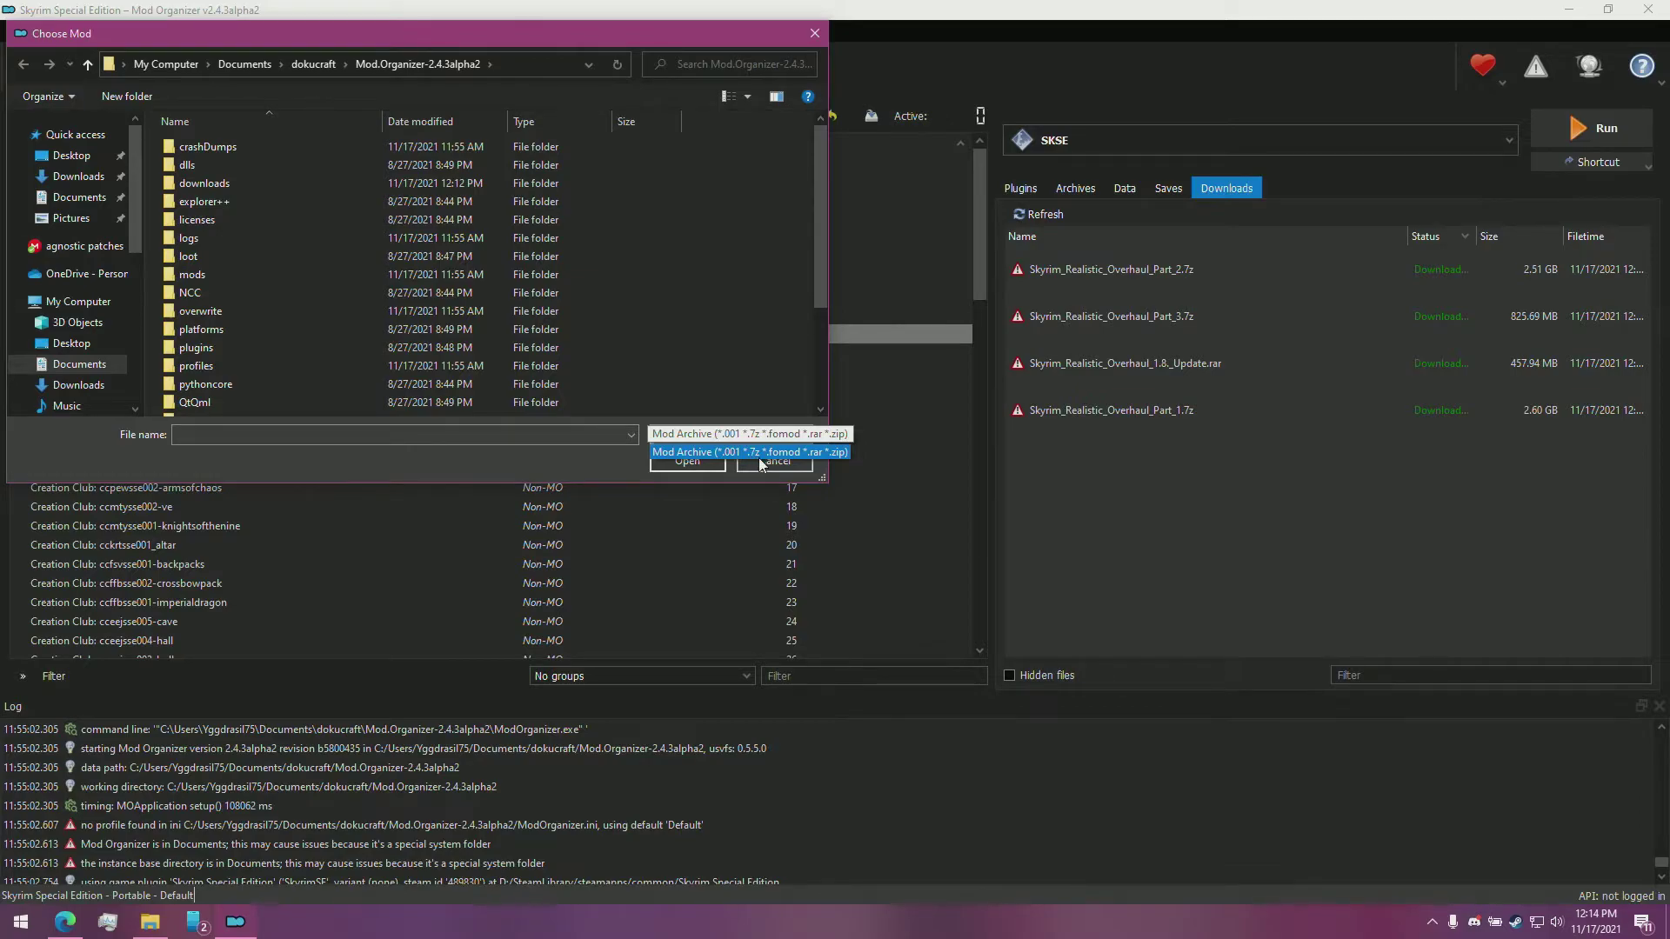
click(759, 456)
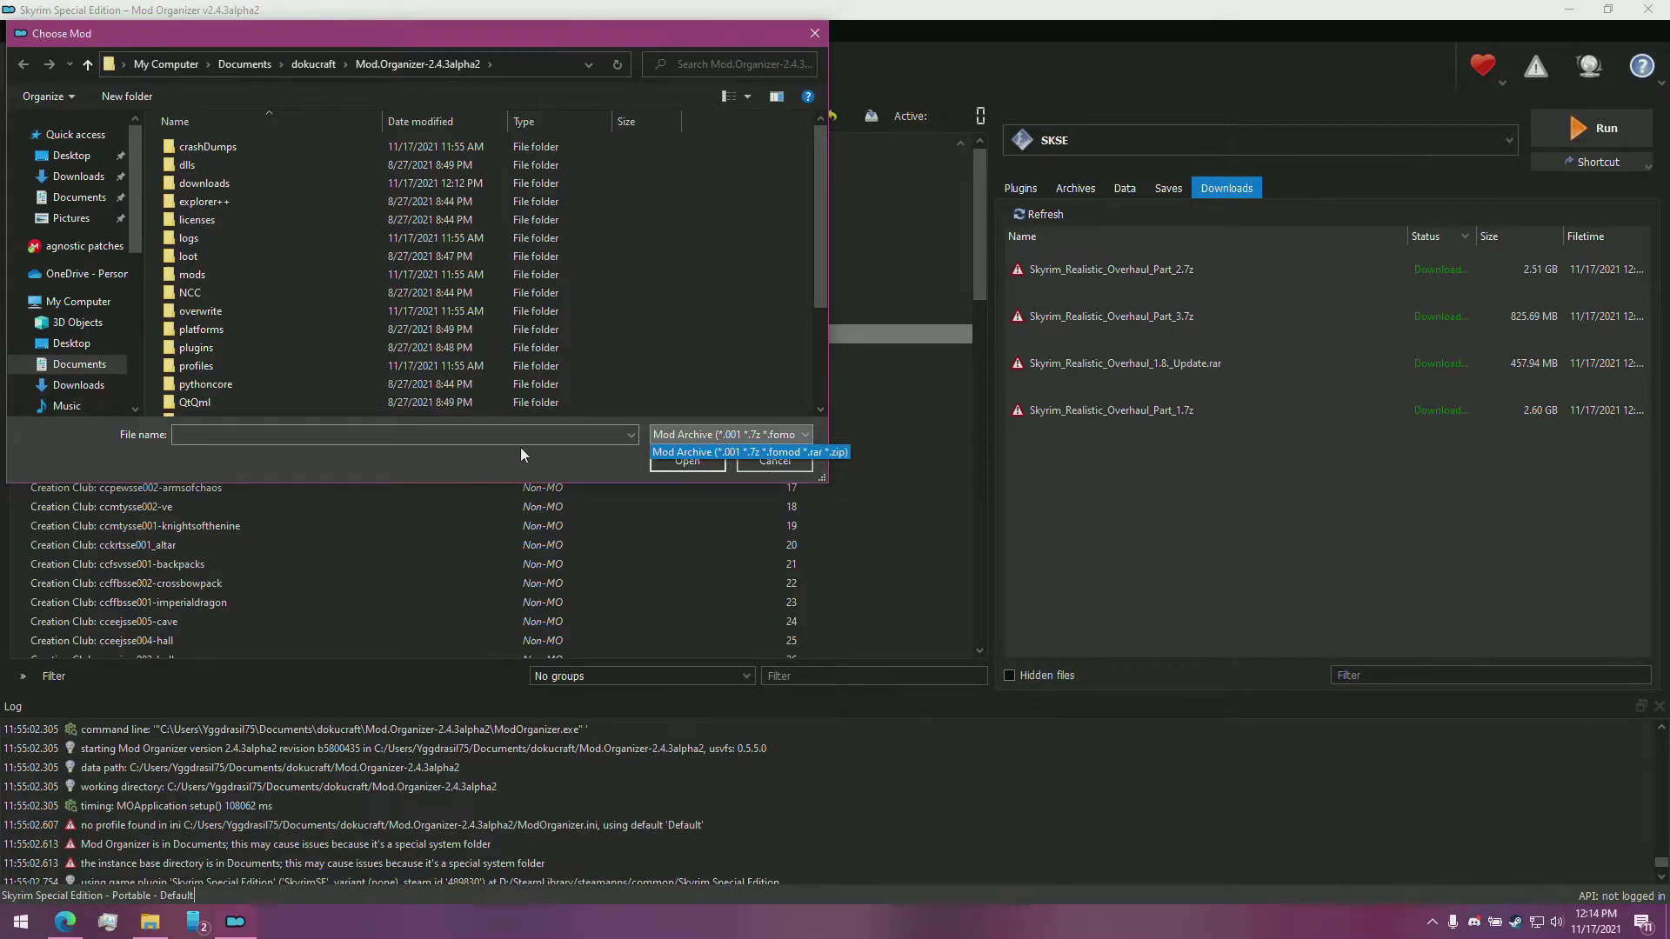
click(521, 472)
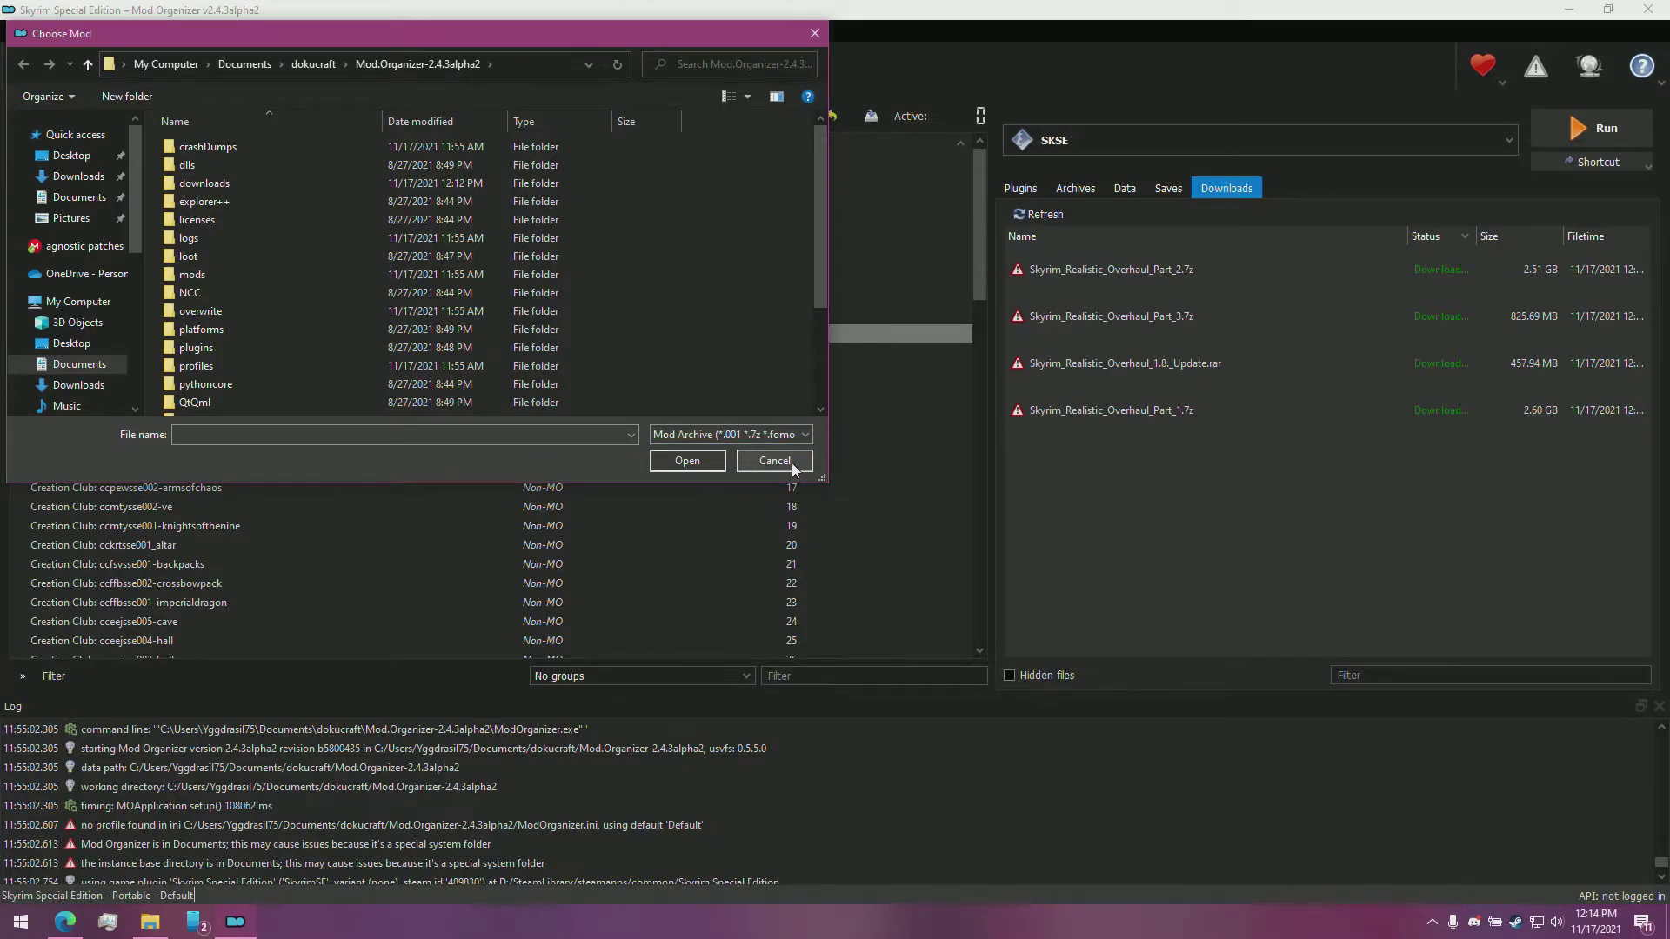
click(775, 461)
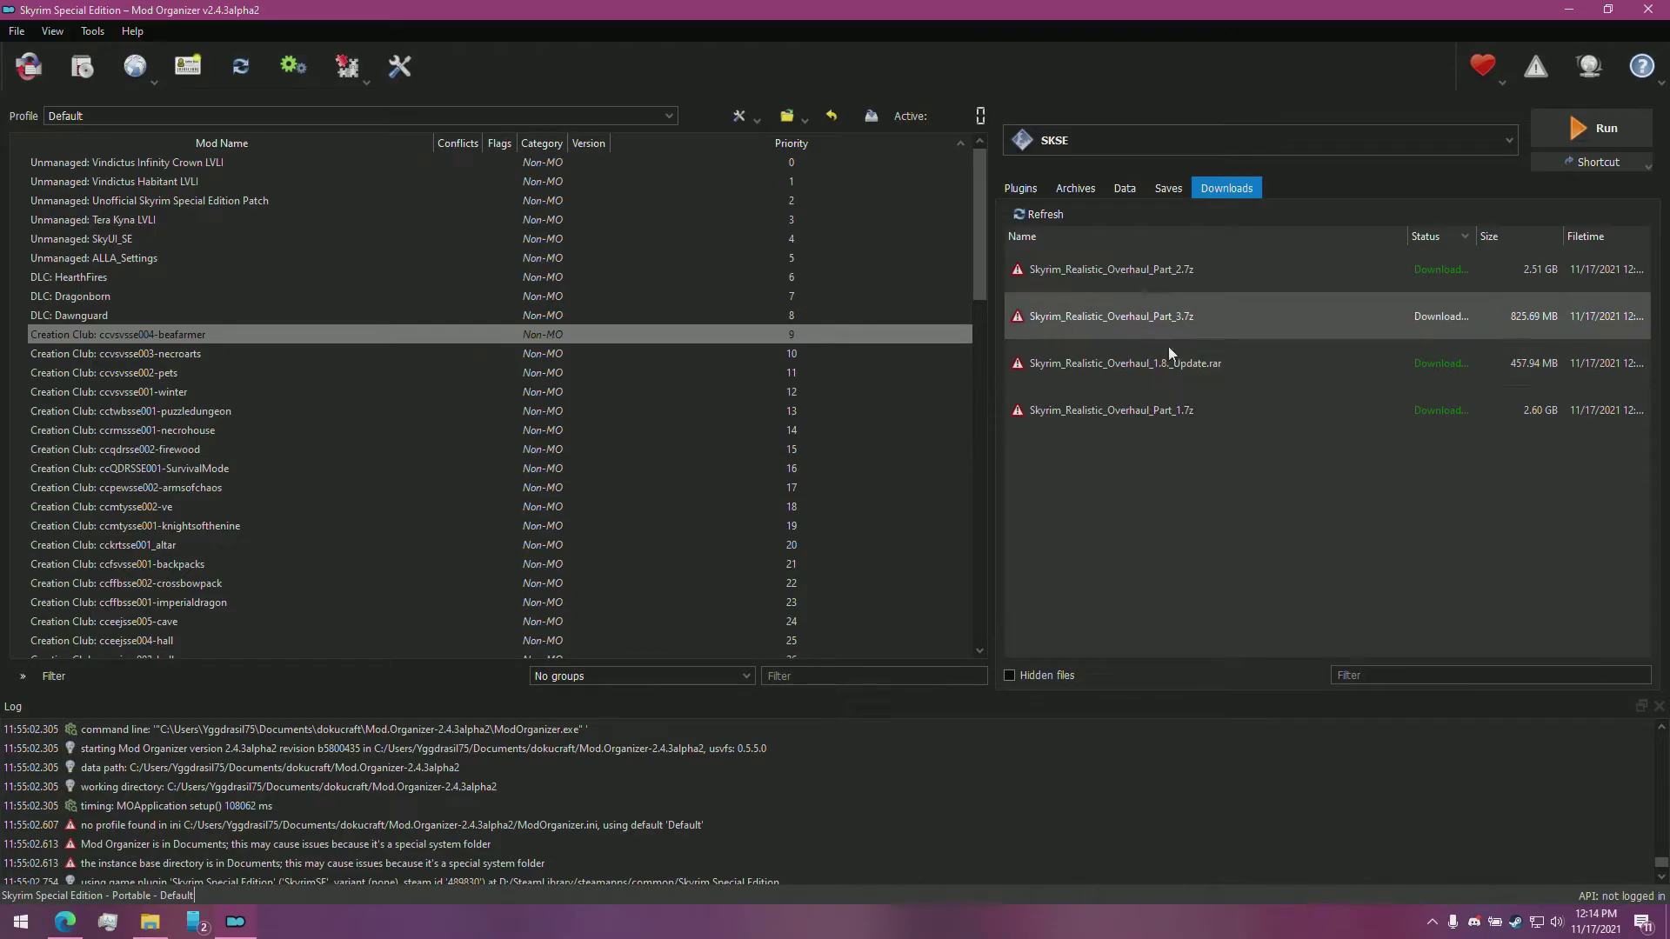
Step: Install Skyrim_Realistic_Overhaul_Part_1.7z as 'Skyrim Realistic Overhaul' and enable it in the mod list
double_click(1192, 409)
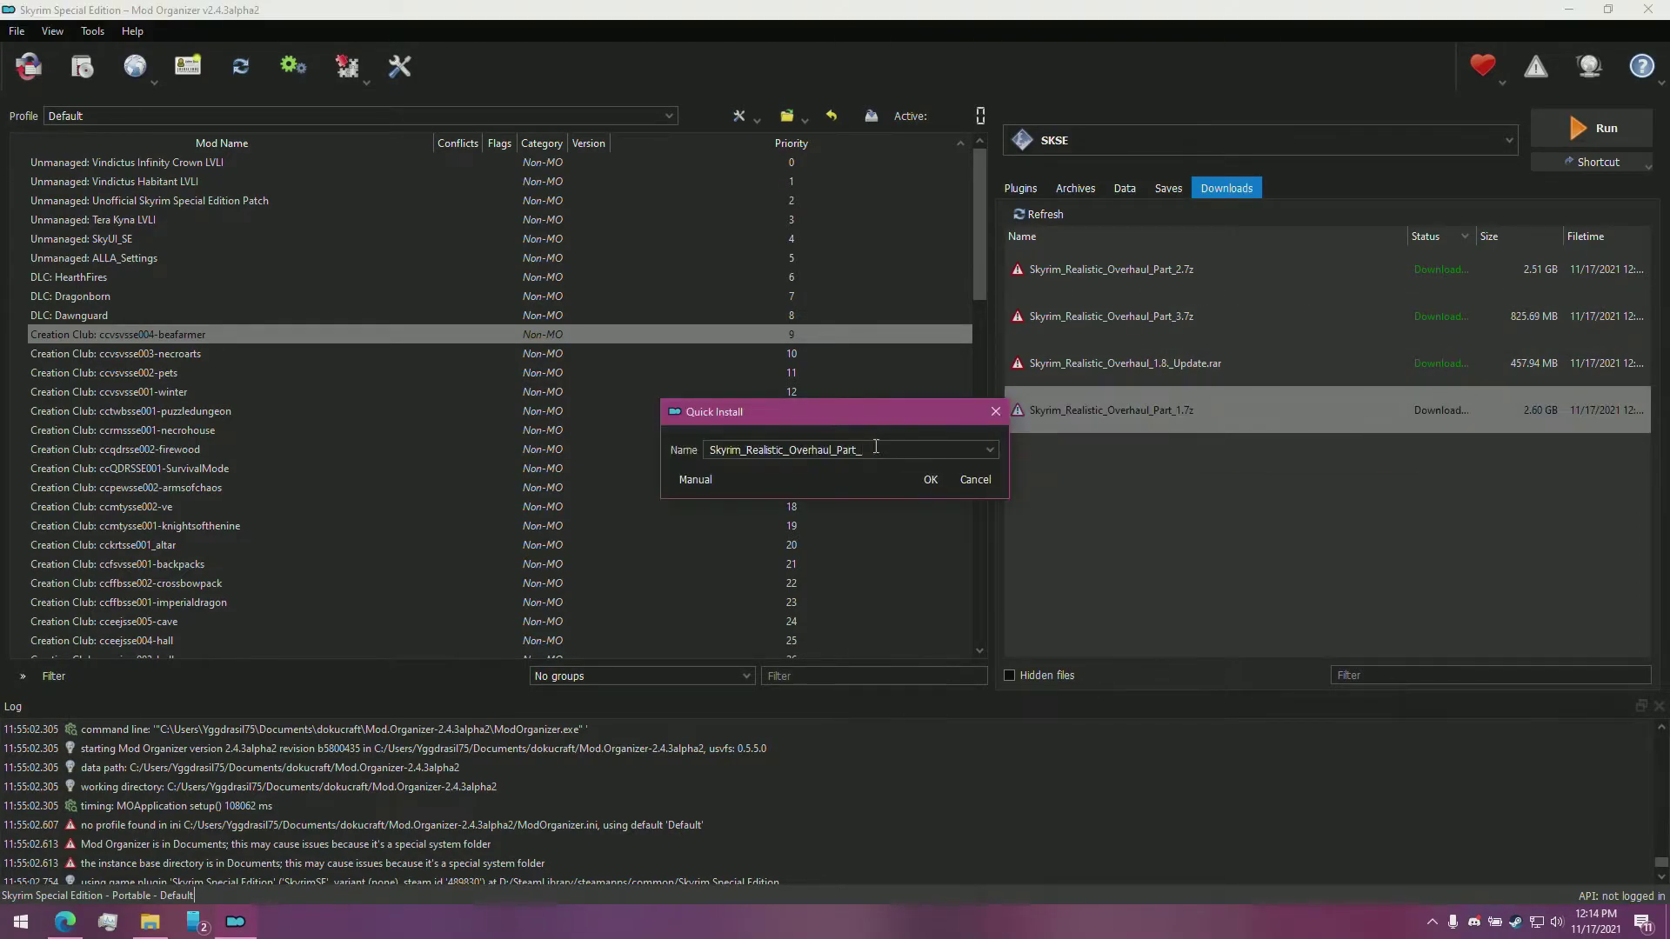
key(BackSpace)
key(BackSpace)
key(BackSpace)
key(BackSpace)
key(BackSpace)
key(Delete)
key(BackSpace)
key(ctrl+a)
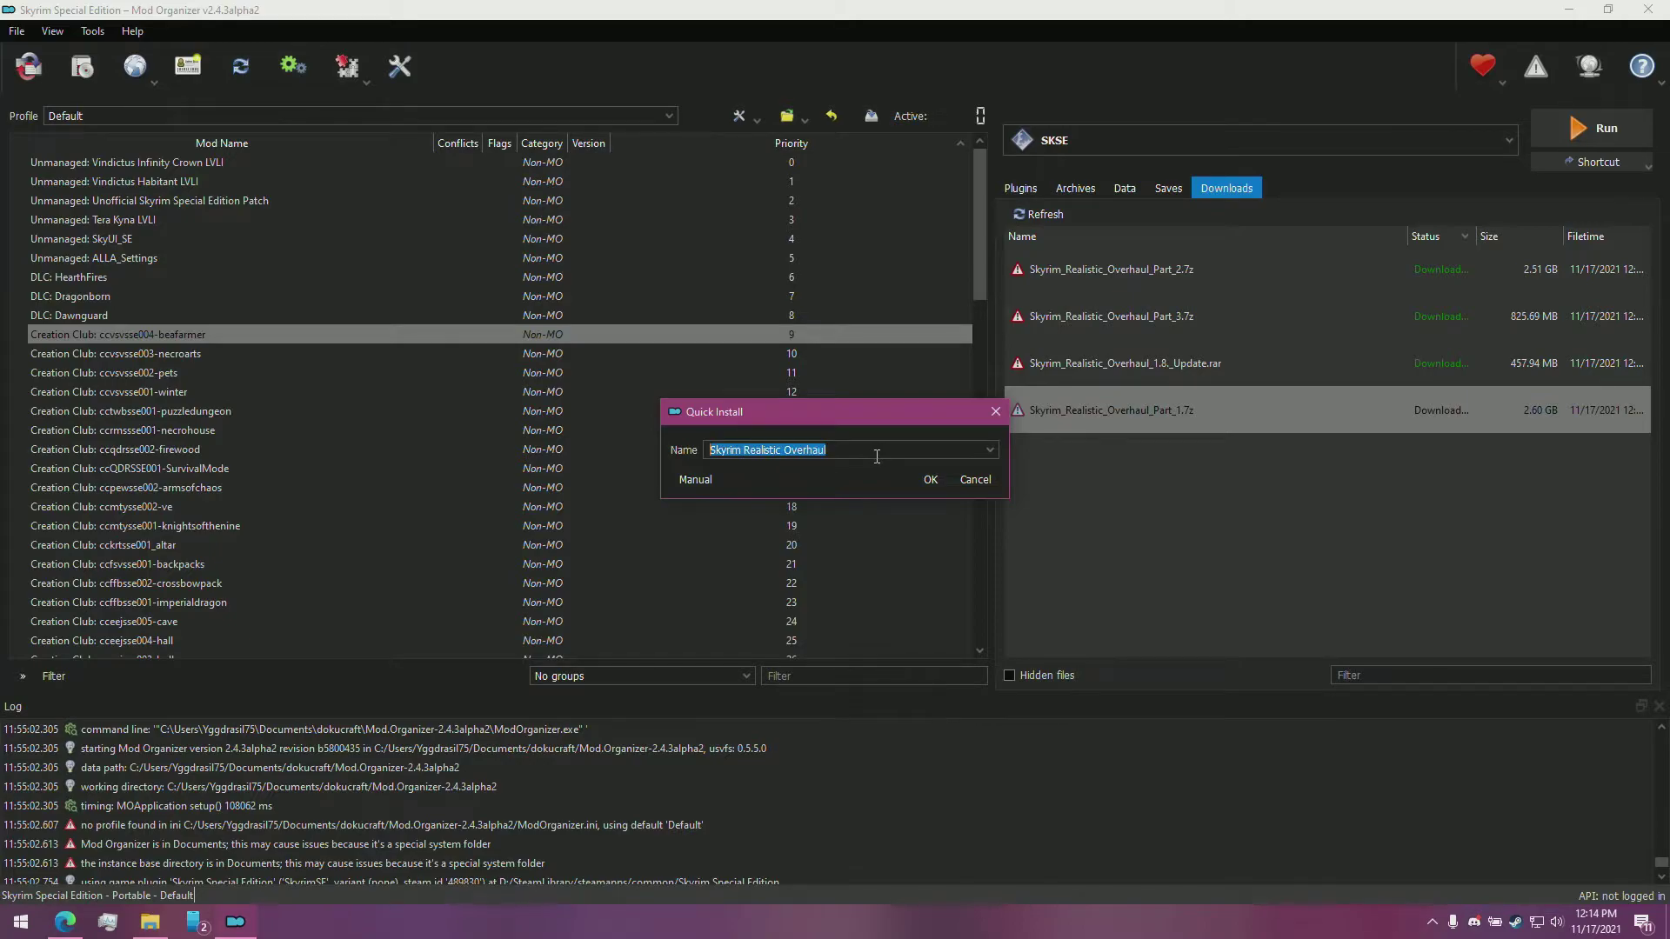
click(929, 482)
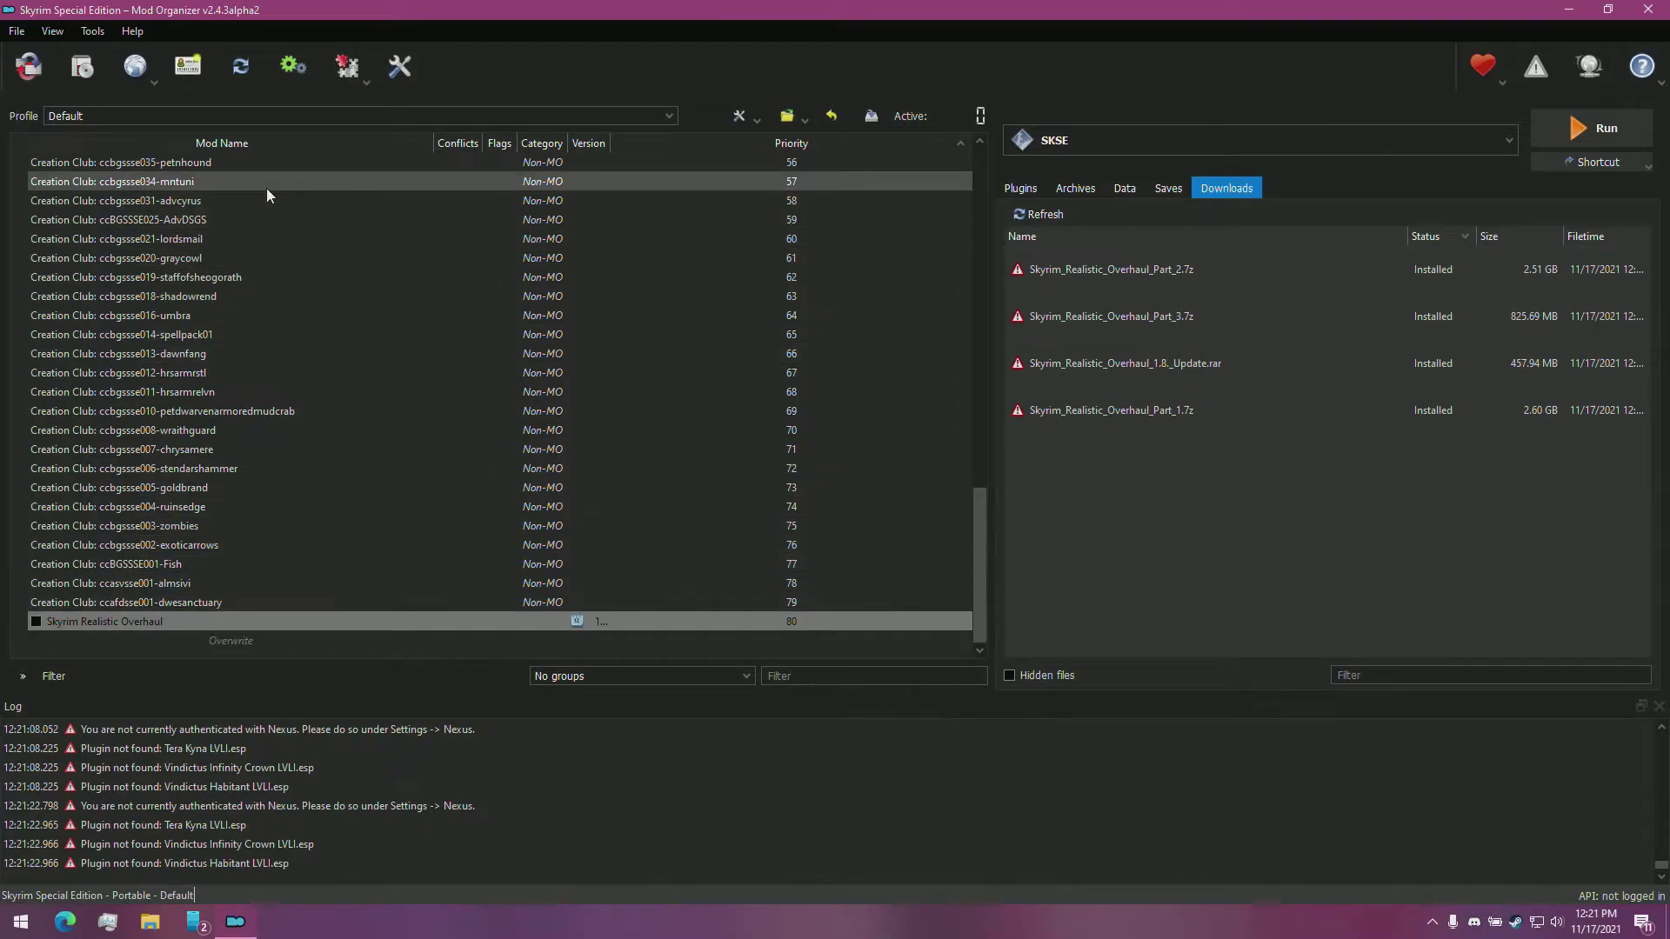
click(37, 622)
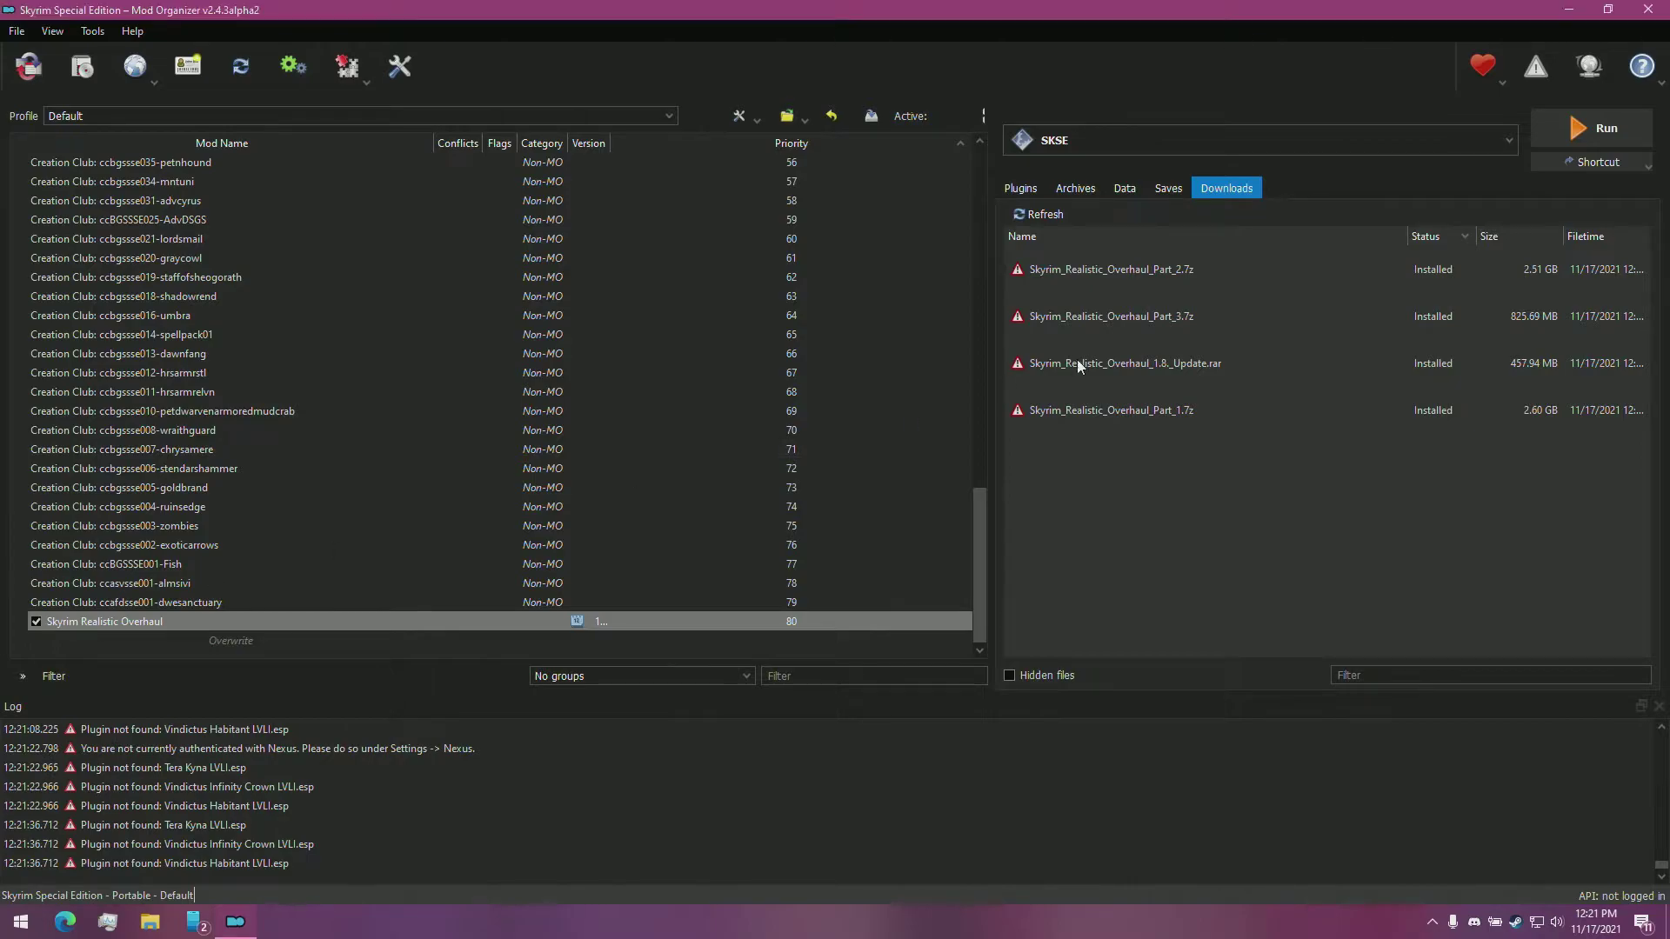
click(1010, 190)
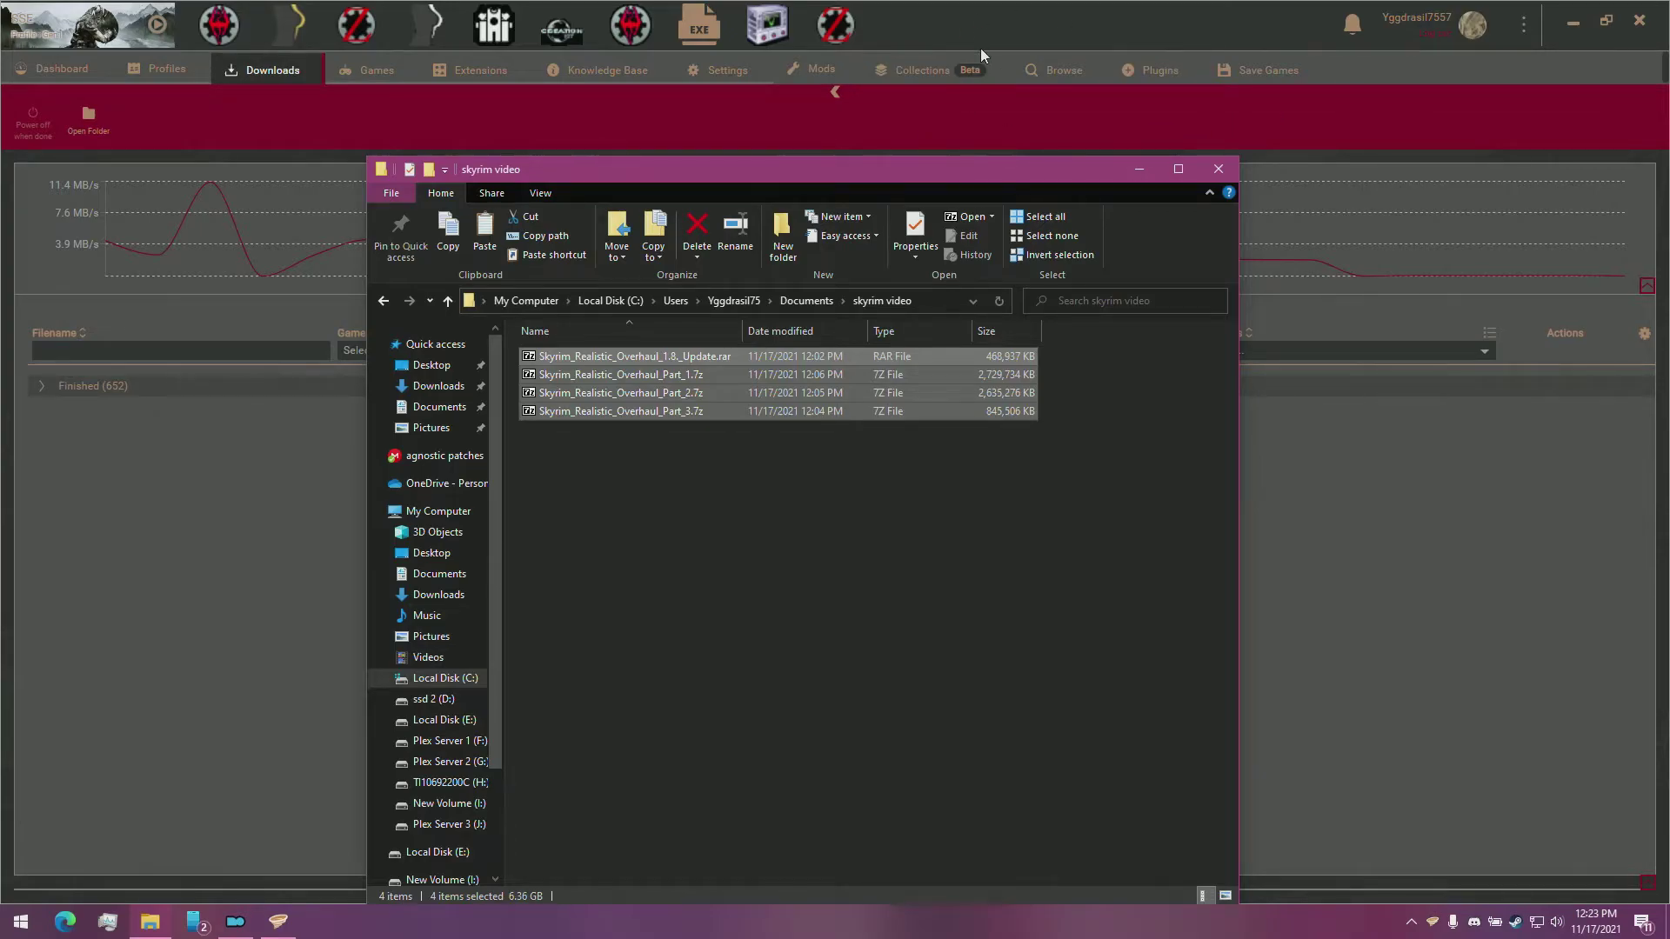
Step: Switch Vortex's theme to default
click(953, 29)
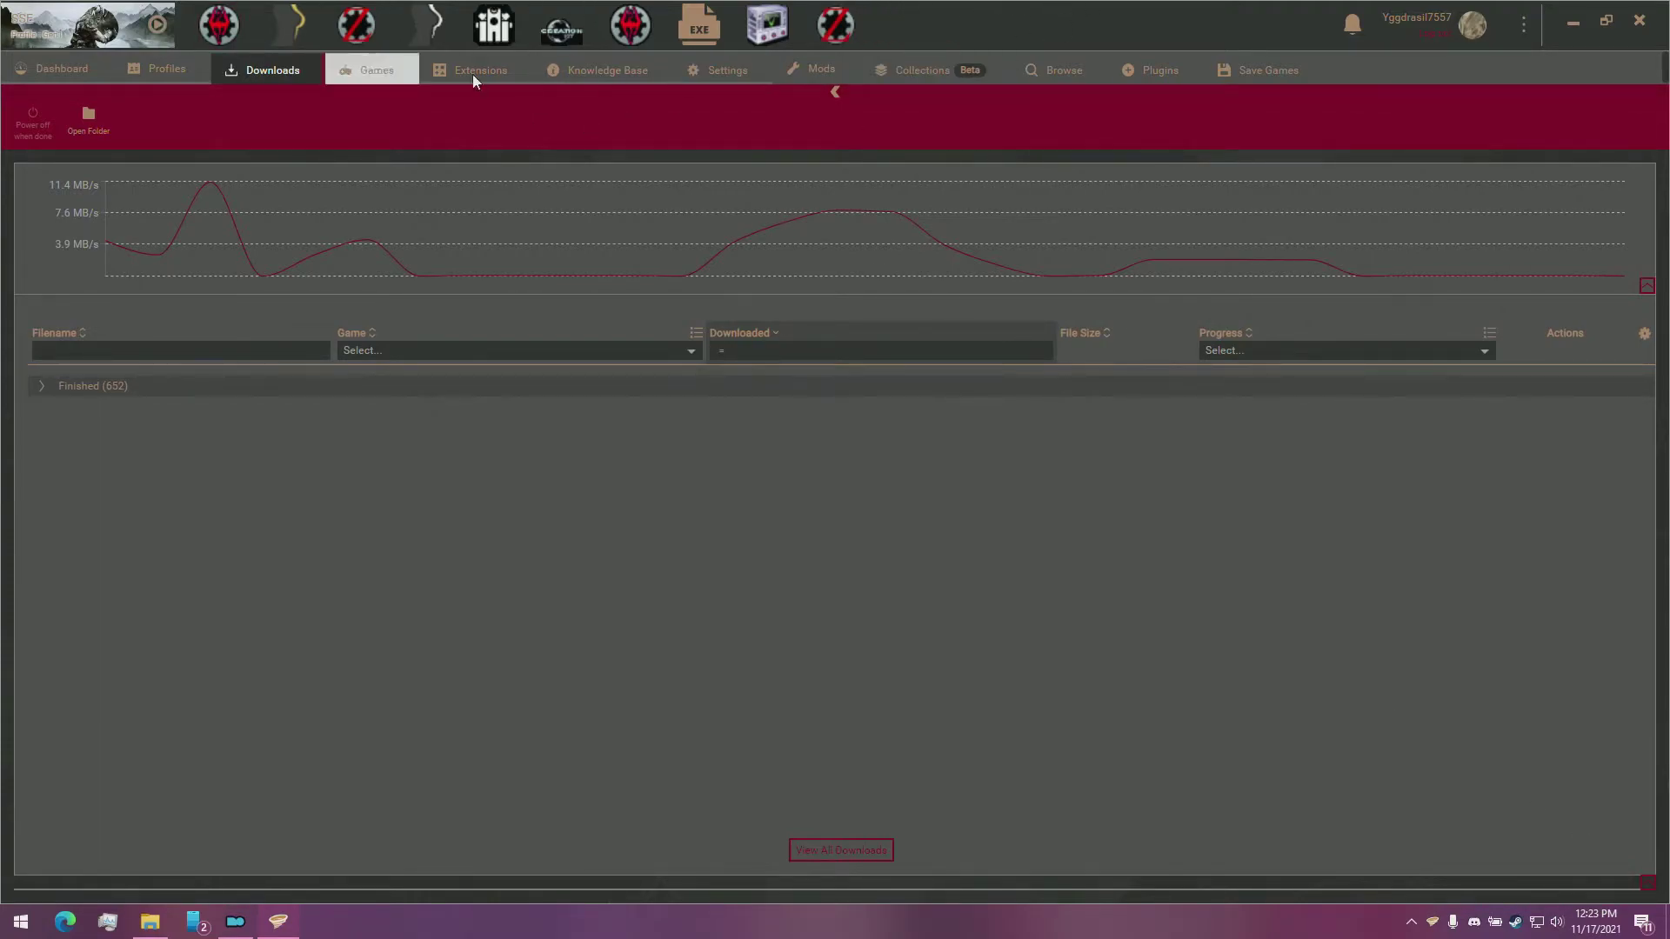
click(729, 65)
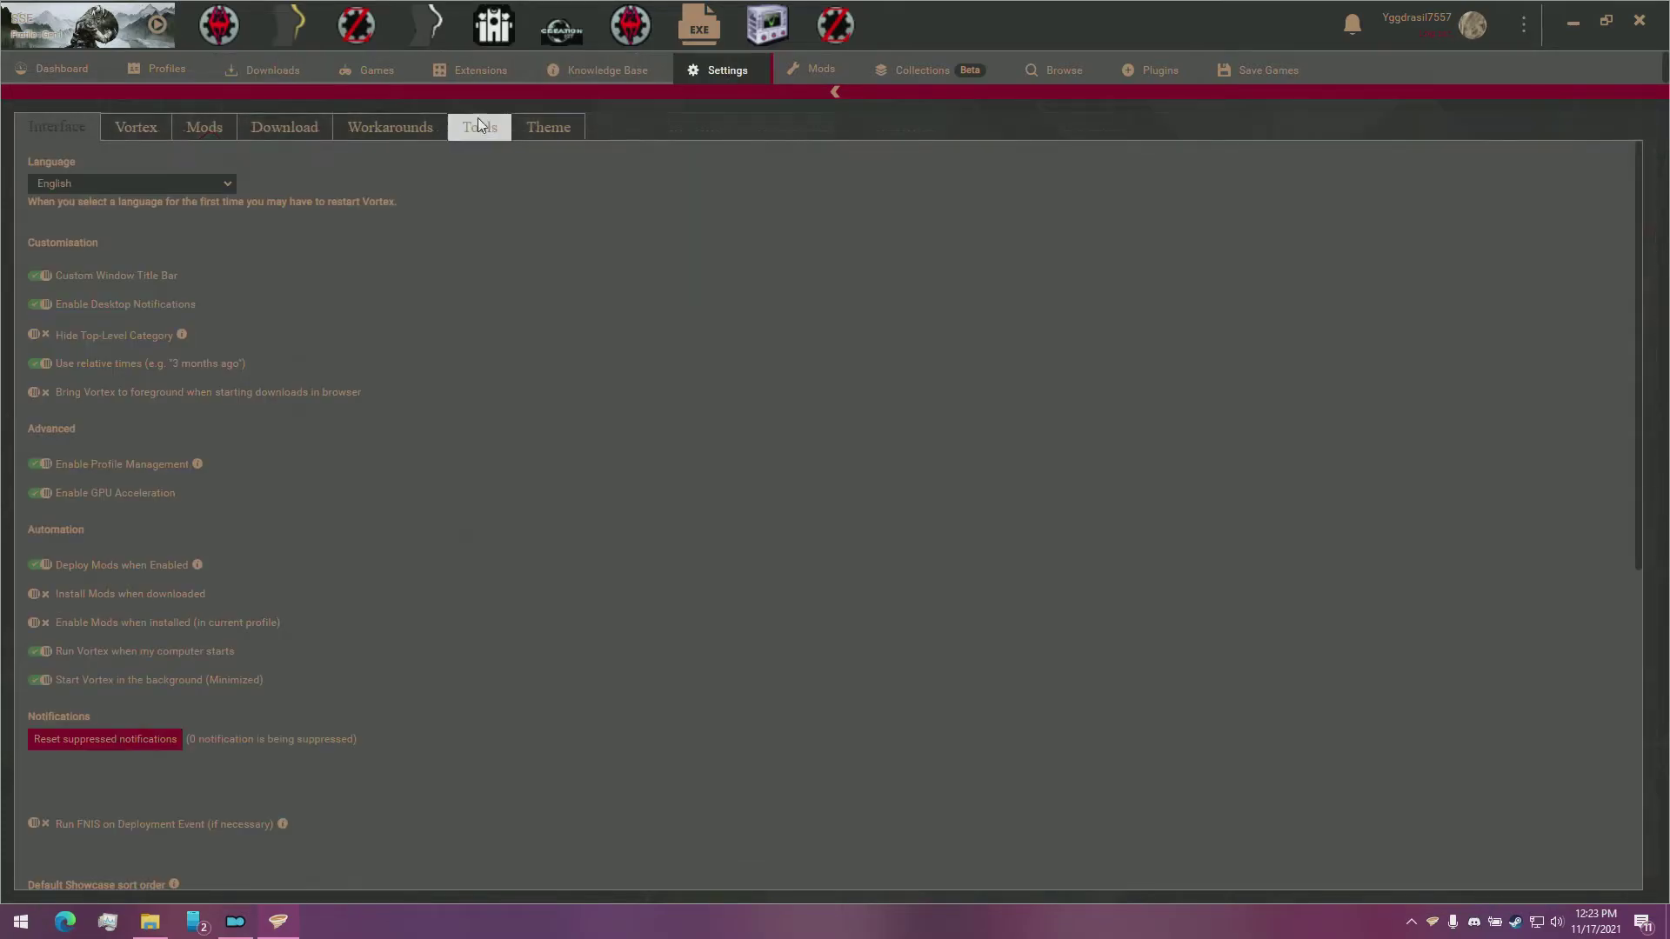
click(557, 127)
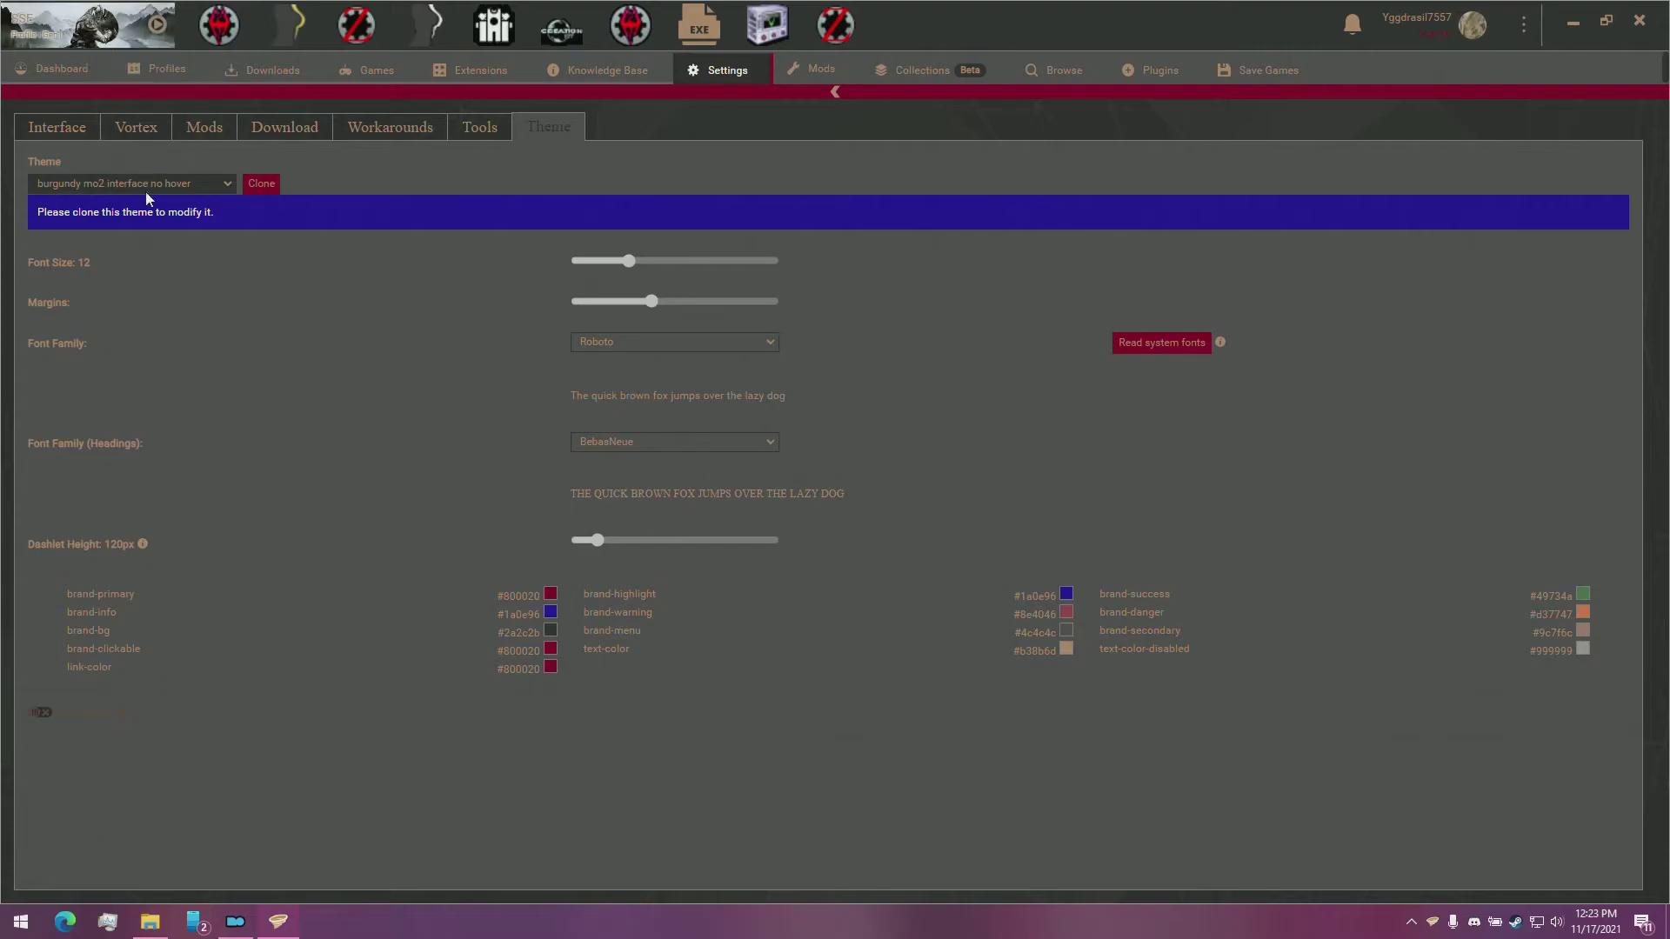
click(147, 189)
click(119, 232)
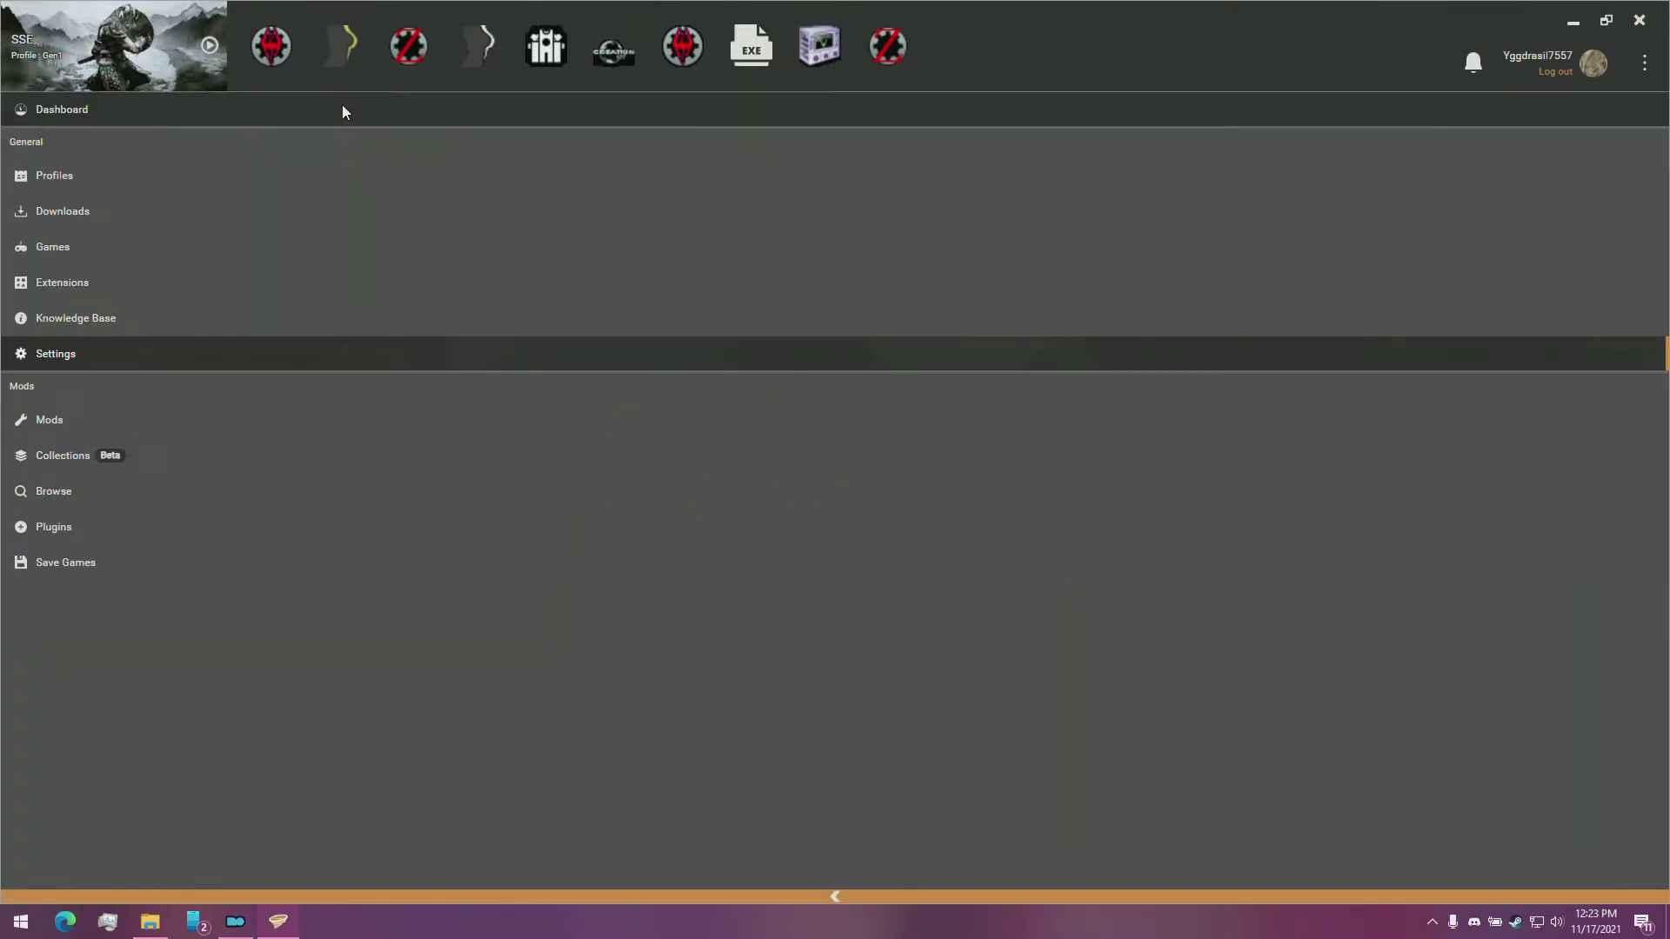
Step: Show the Downloads page with the sidebar collapsed and the file drop area expanded
click(160, 207)
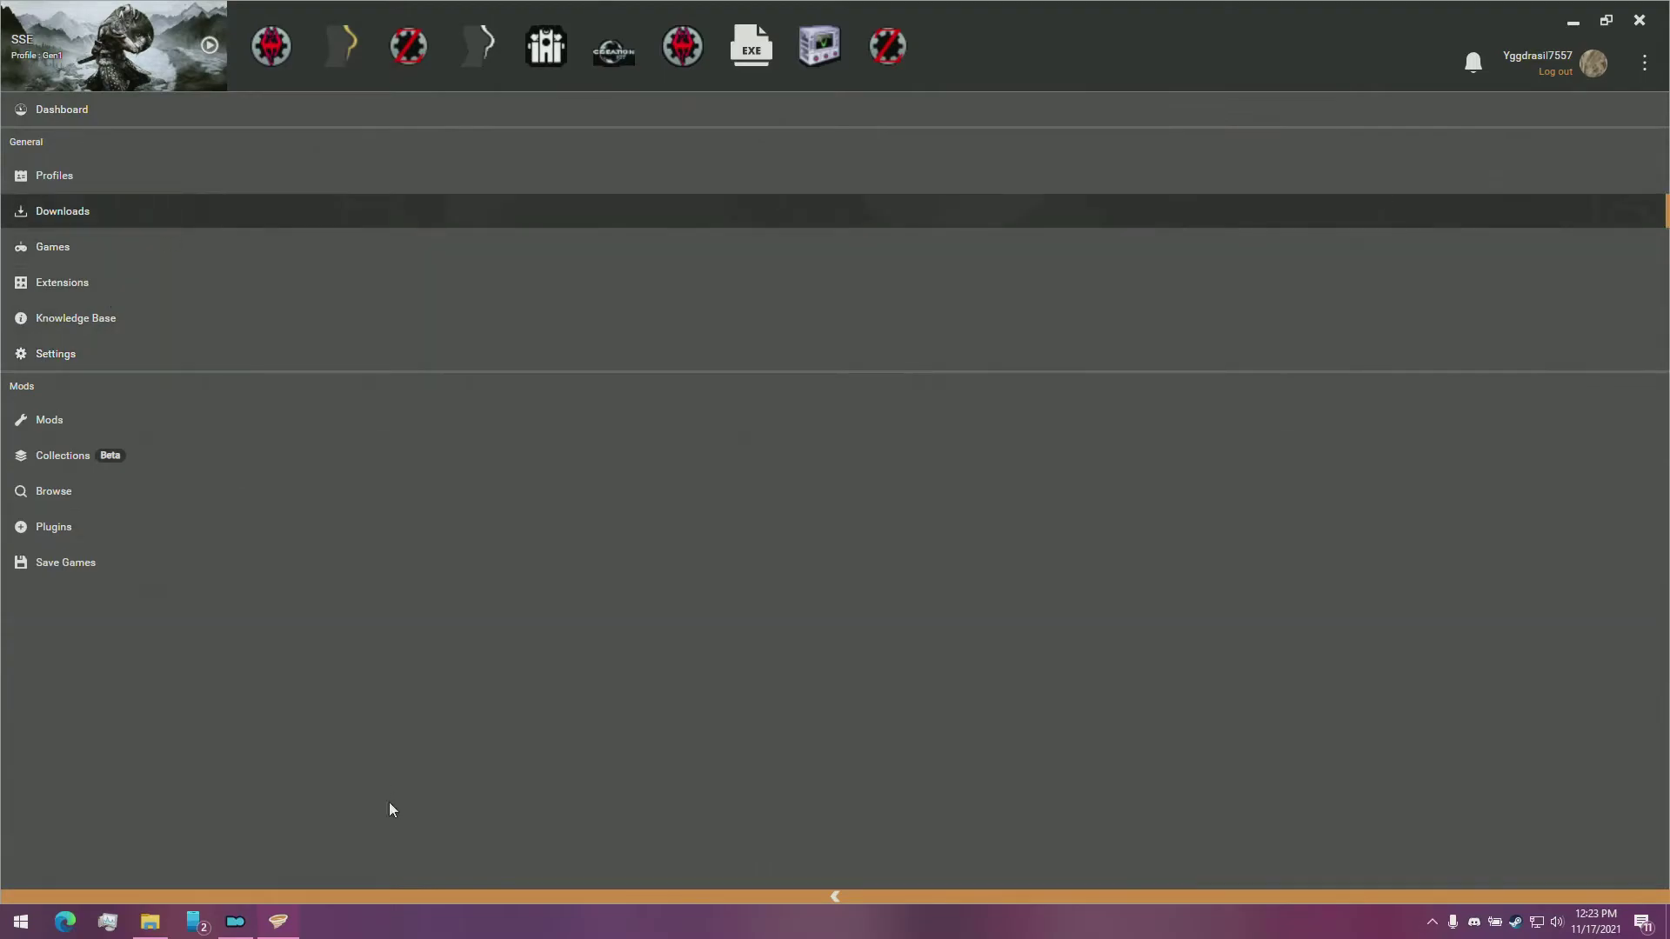
click(368, 896)
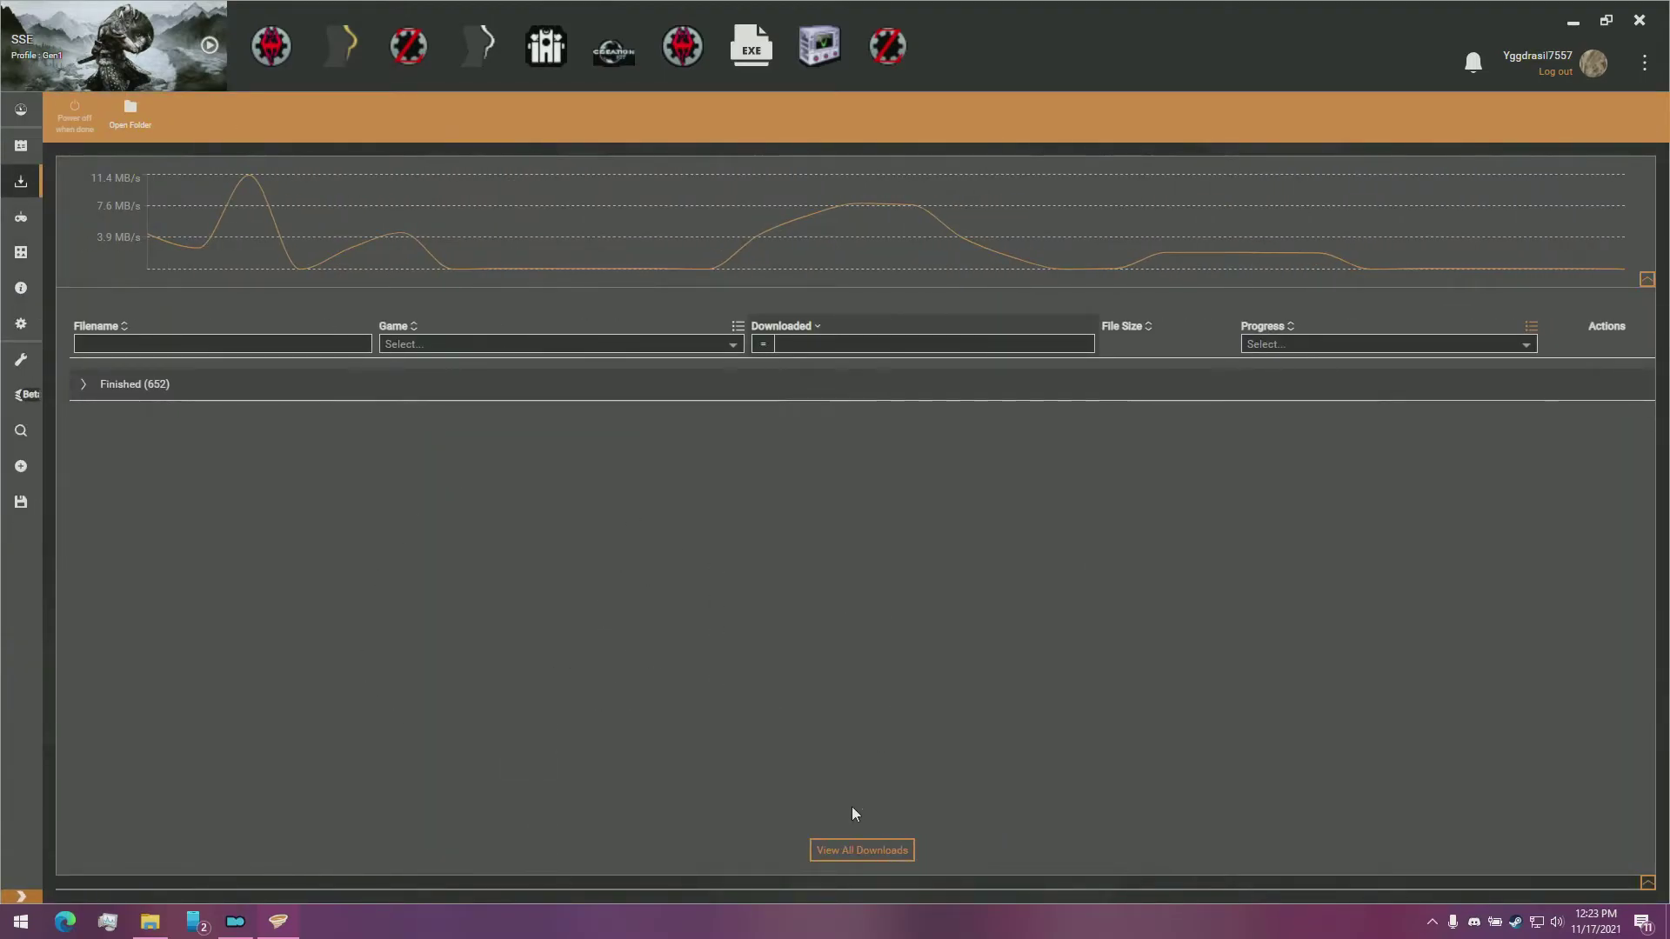
click(1646, 883)
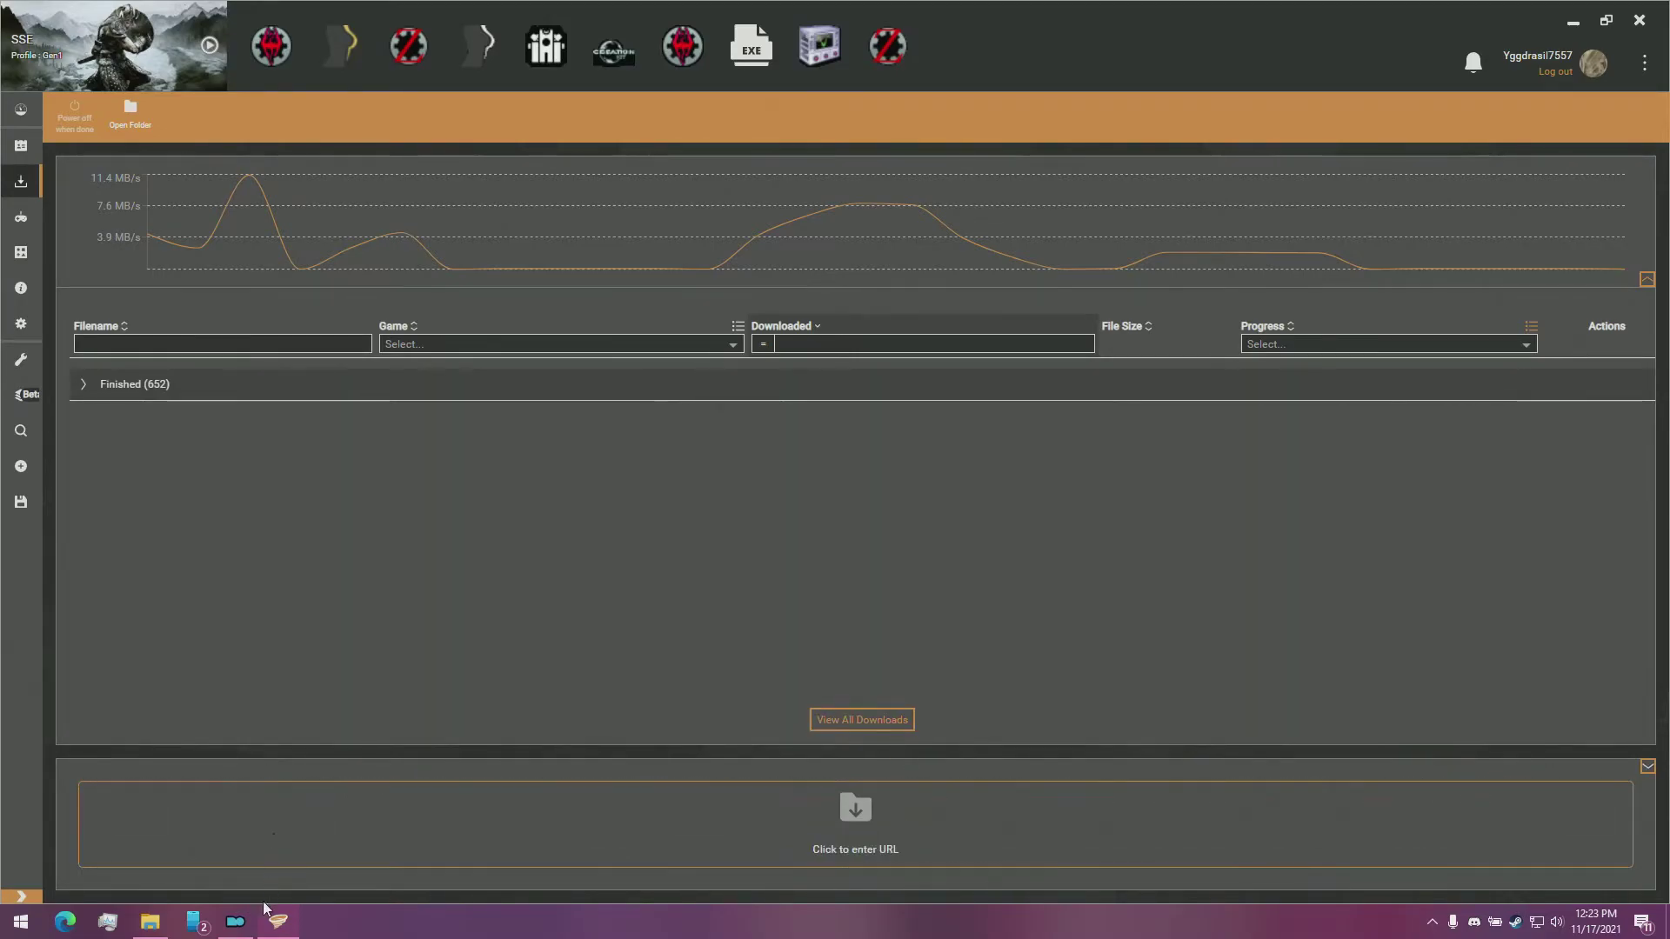
Step: Drag the four archives from the skyrim video folder into Vortex's drop area
mouse_move(157, 931)
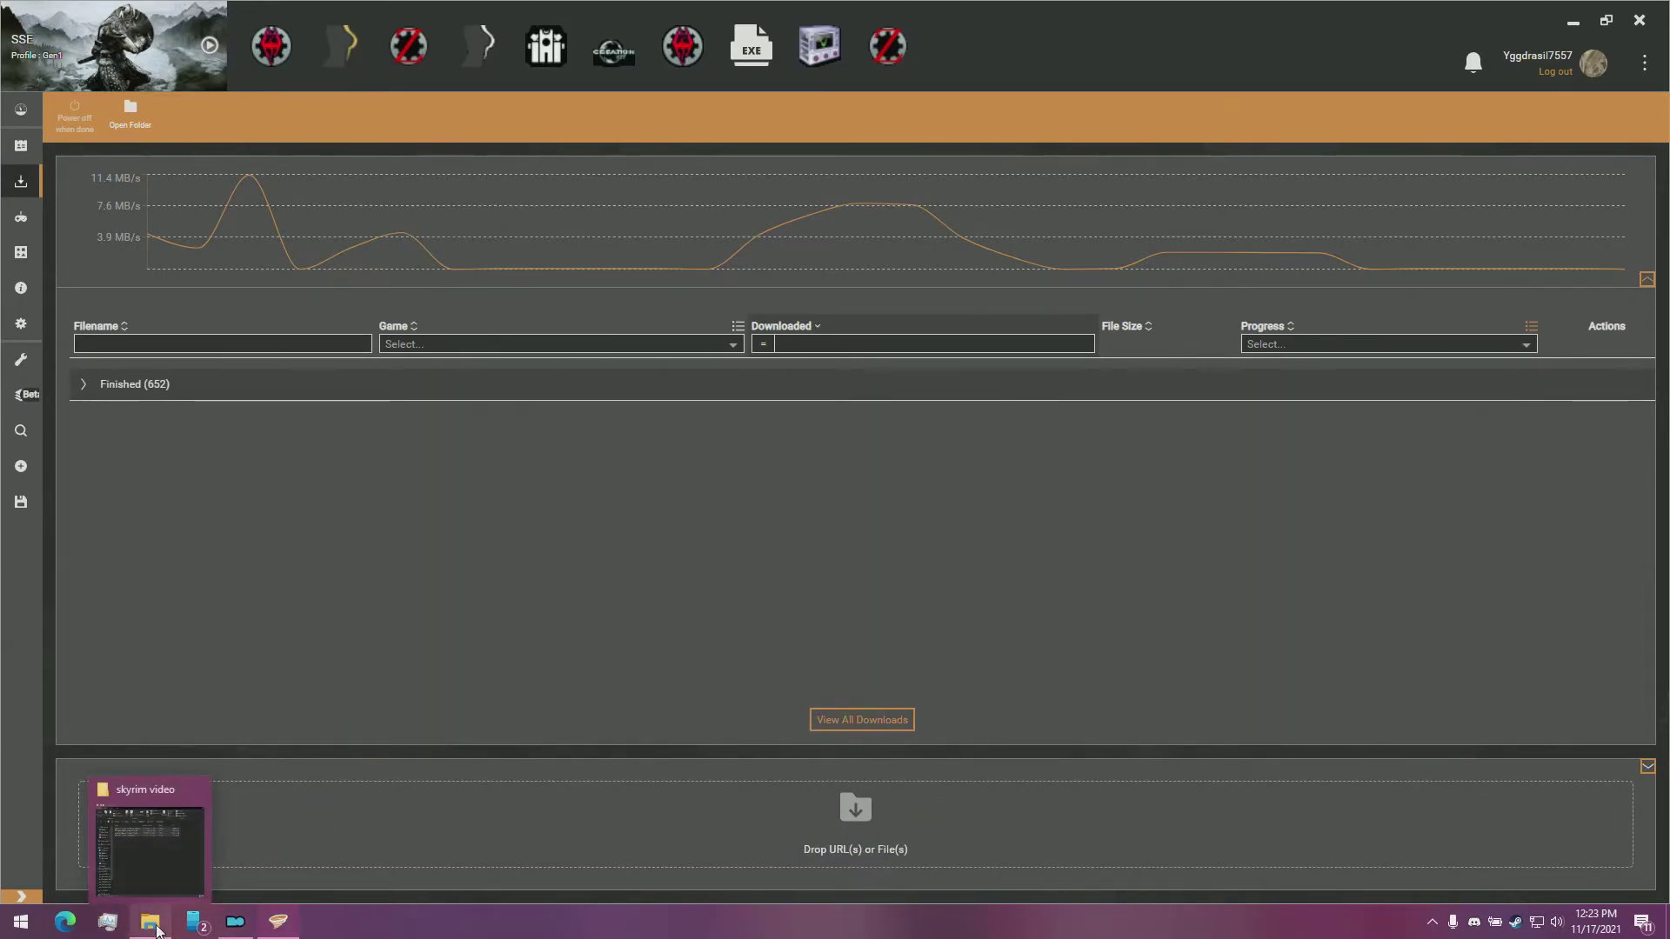
click(149, 874)
drag(673, 183, 674, 54)
click(1446, 729)
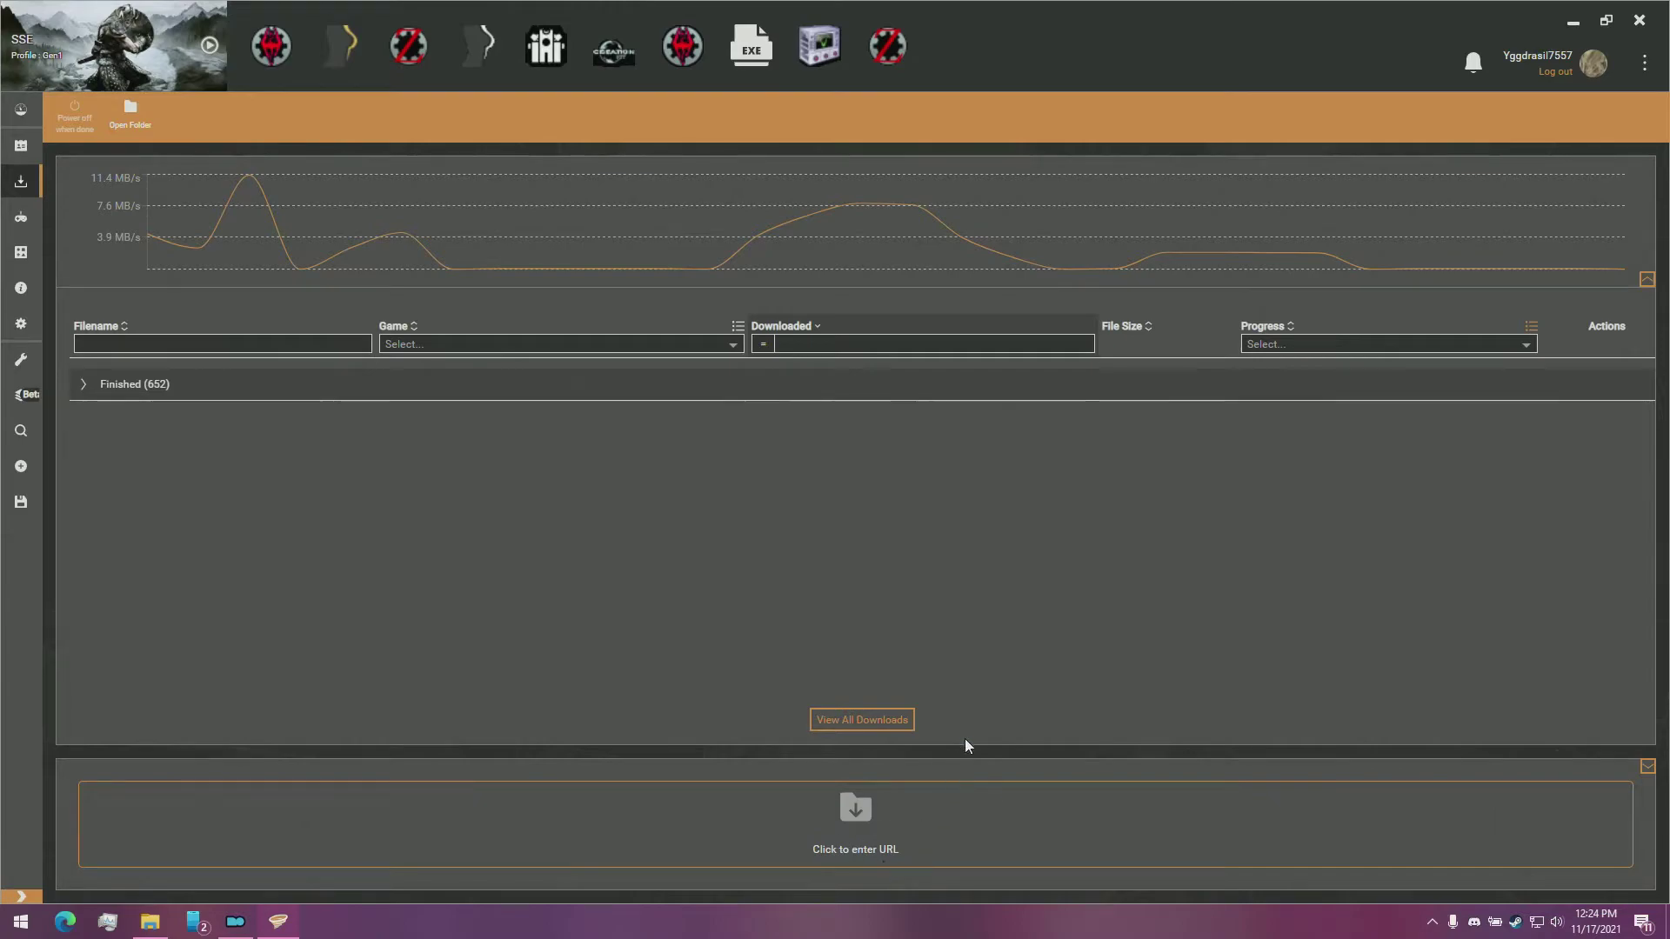
click(1648, 766)
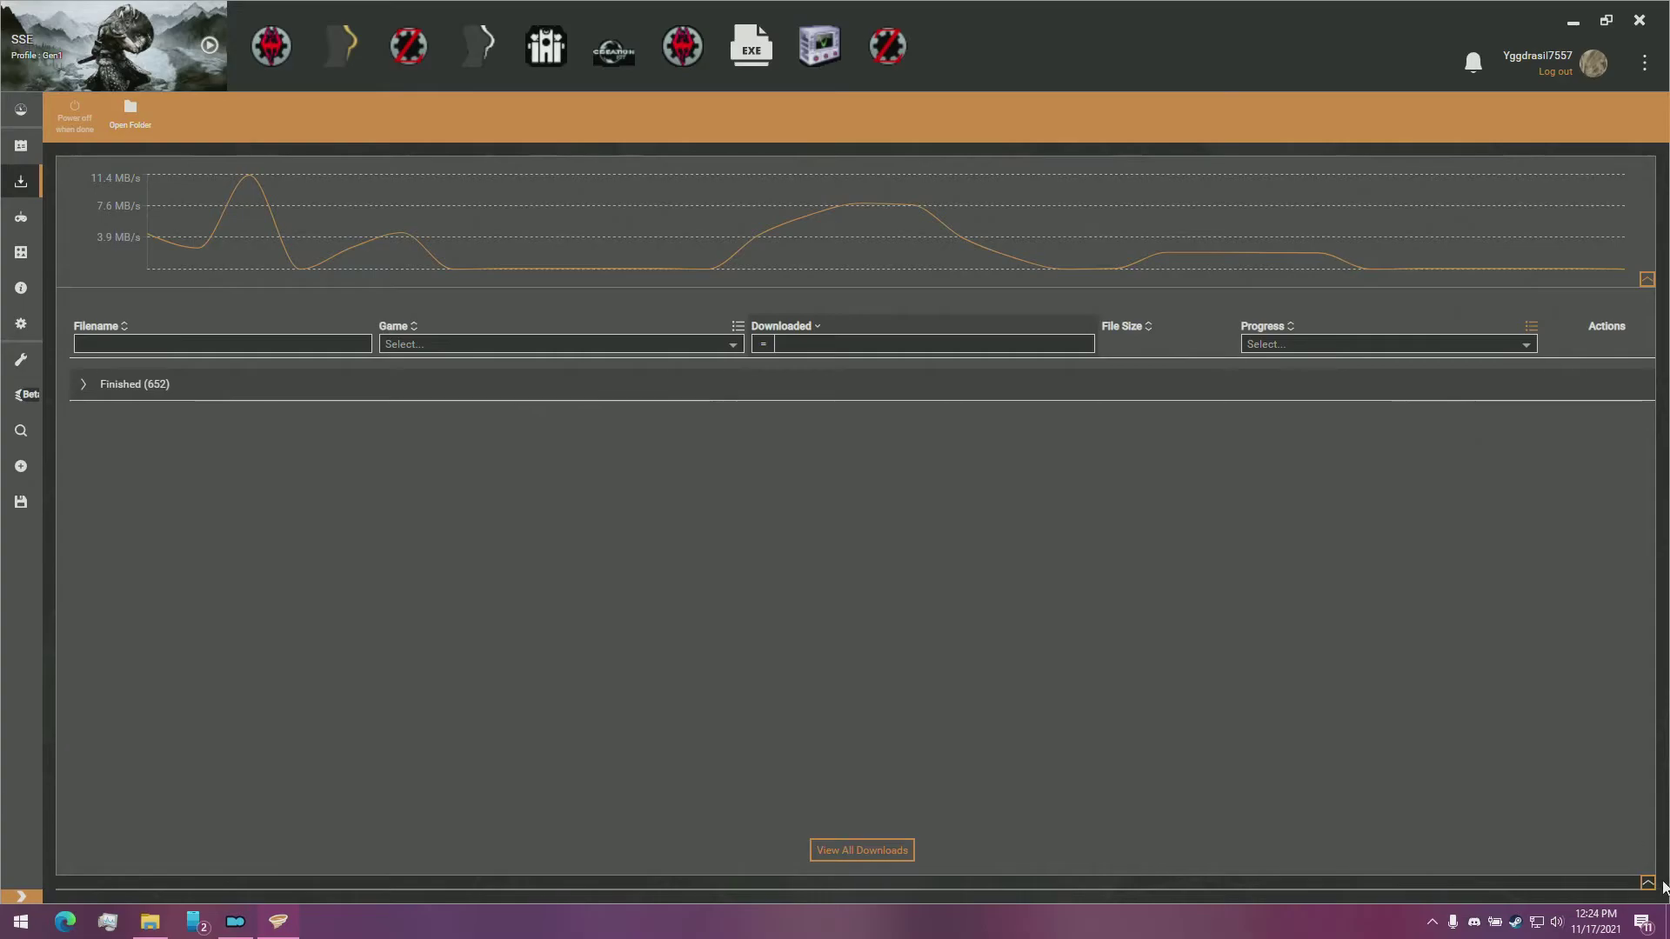
click(1647, 889)
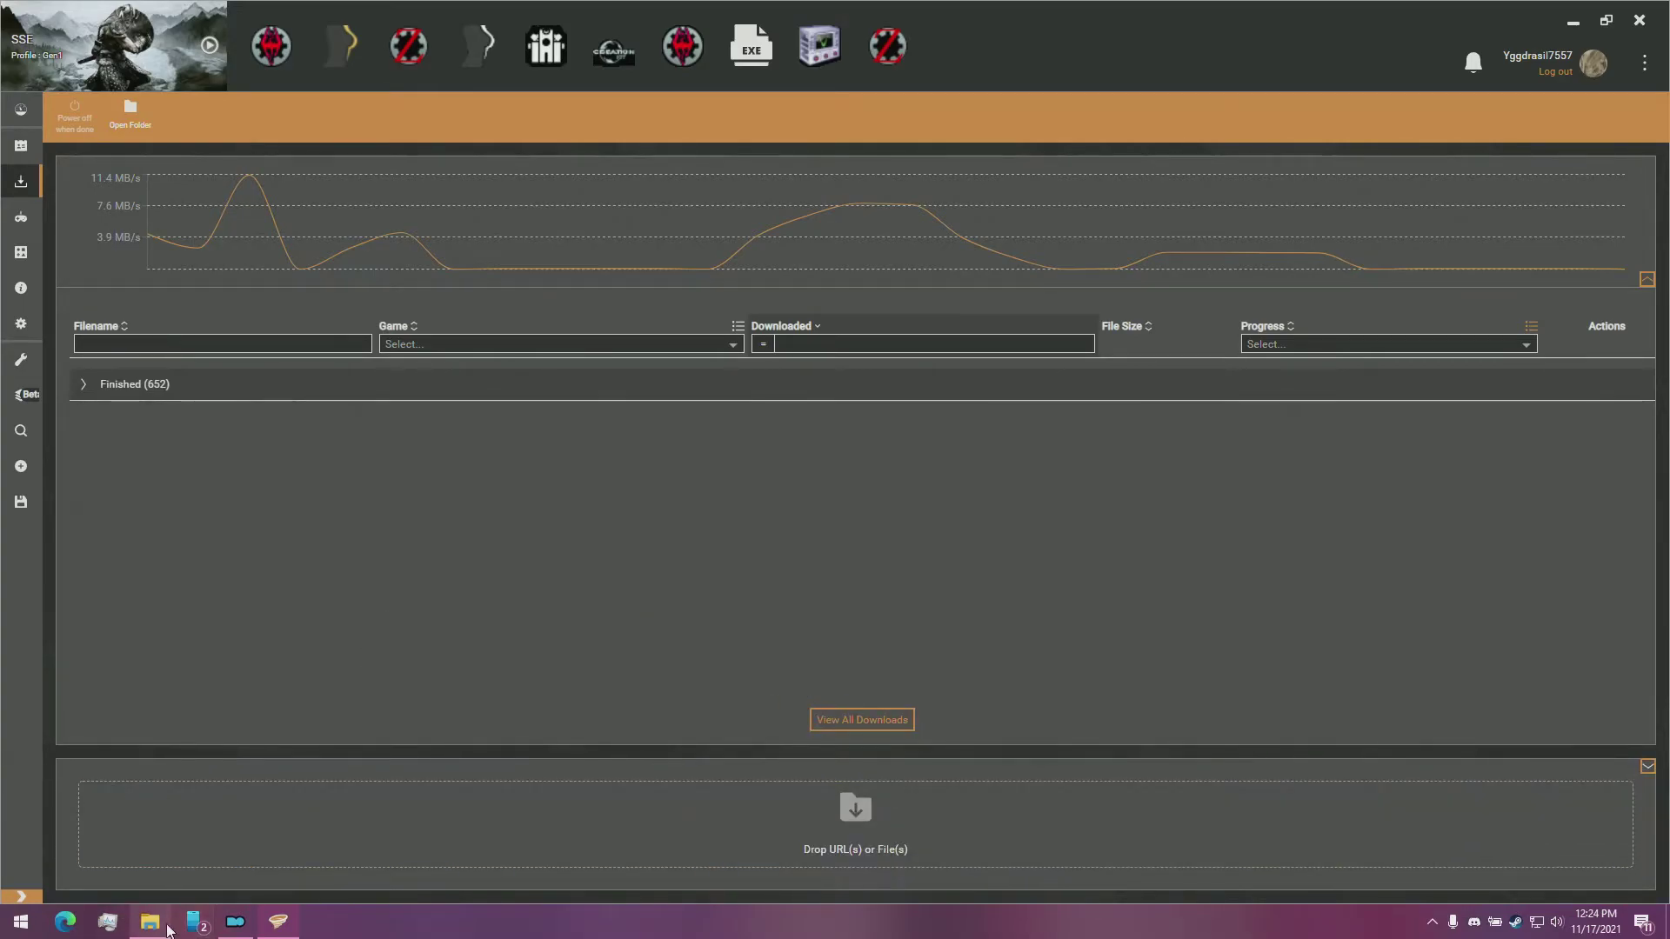
click(150, 921)
drag(623, 284, 729, 850)
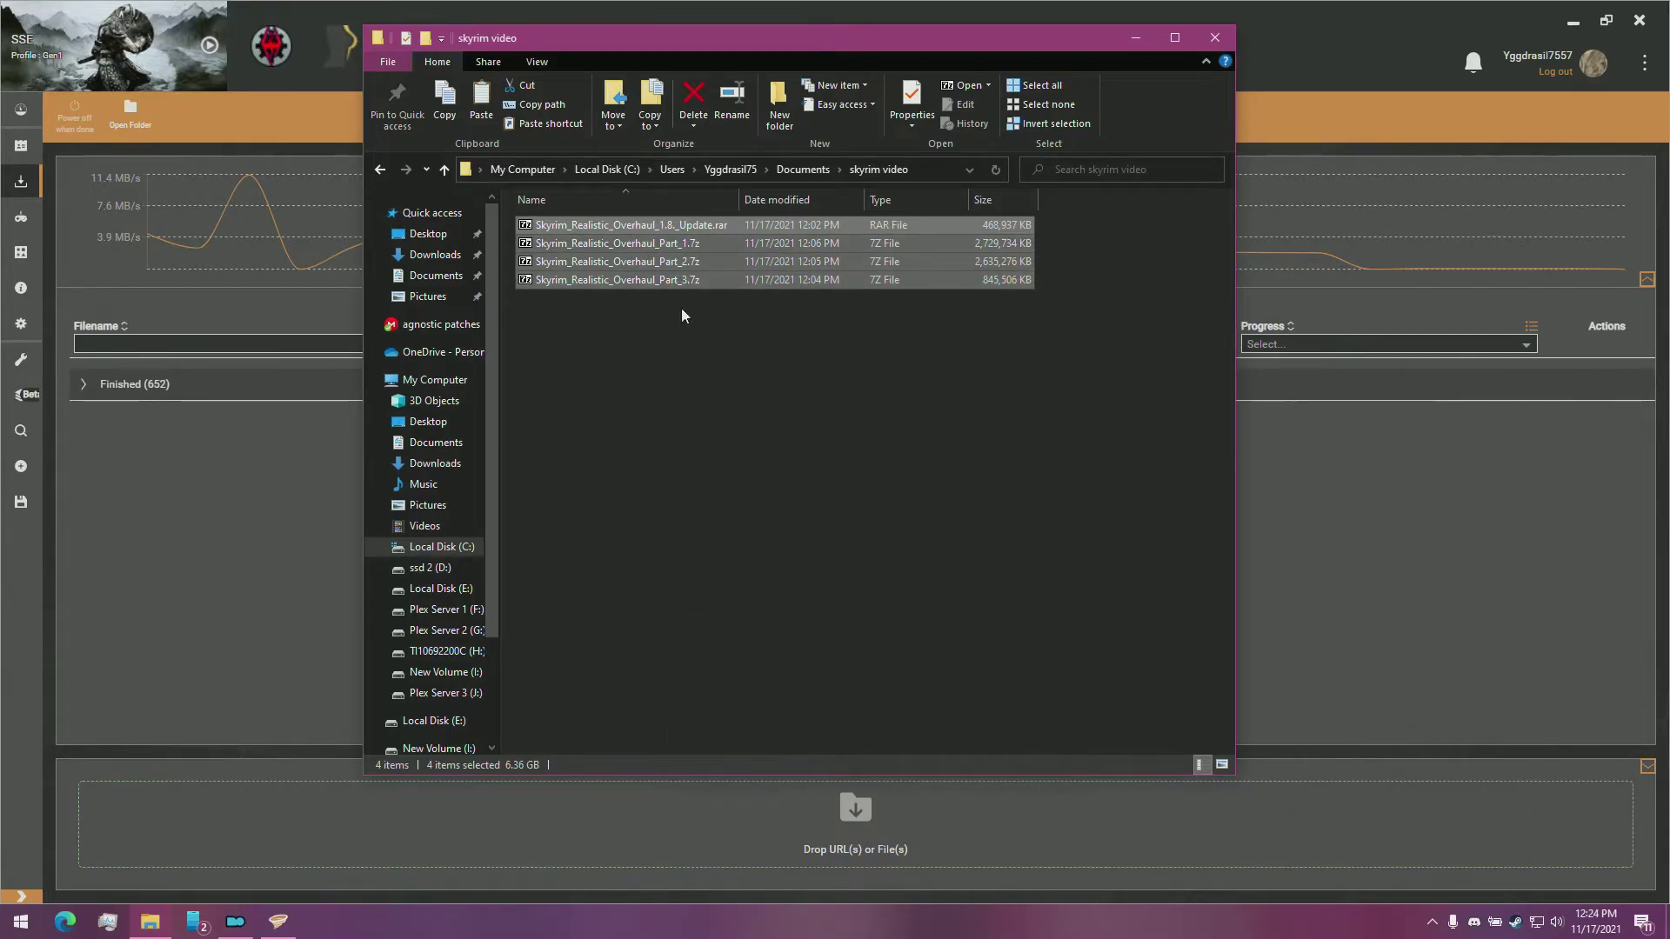
Step: Try dropping the four archives into Vortex and rearrange the skyrimse and skyrim video Explorer windows
right_click(729, 253)
mouse_move(729, 253)
mouse_down()
mouse_move(752, 363)
mouse_move(674, 299)
mouse_move(692, 341)
mouse_move(704, 252)
mouse_up()
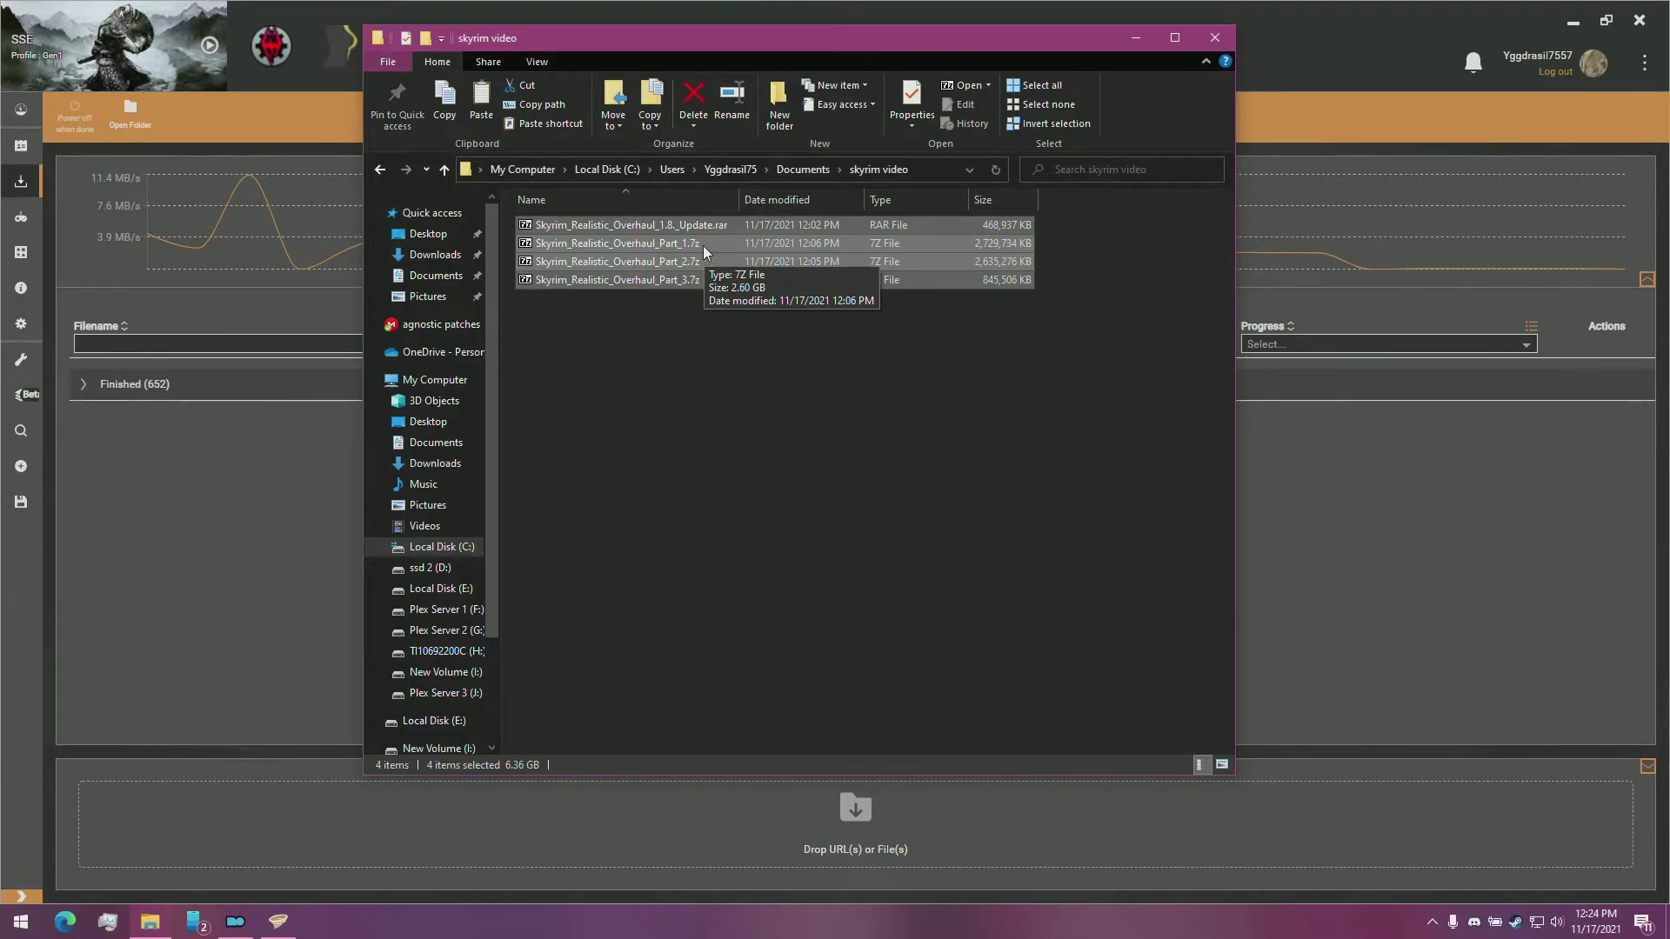
drag(702, 245, 660, 479)
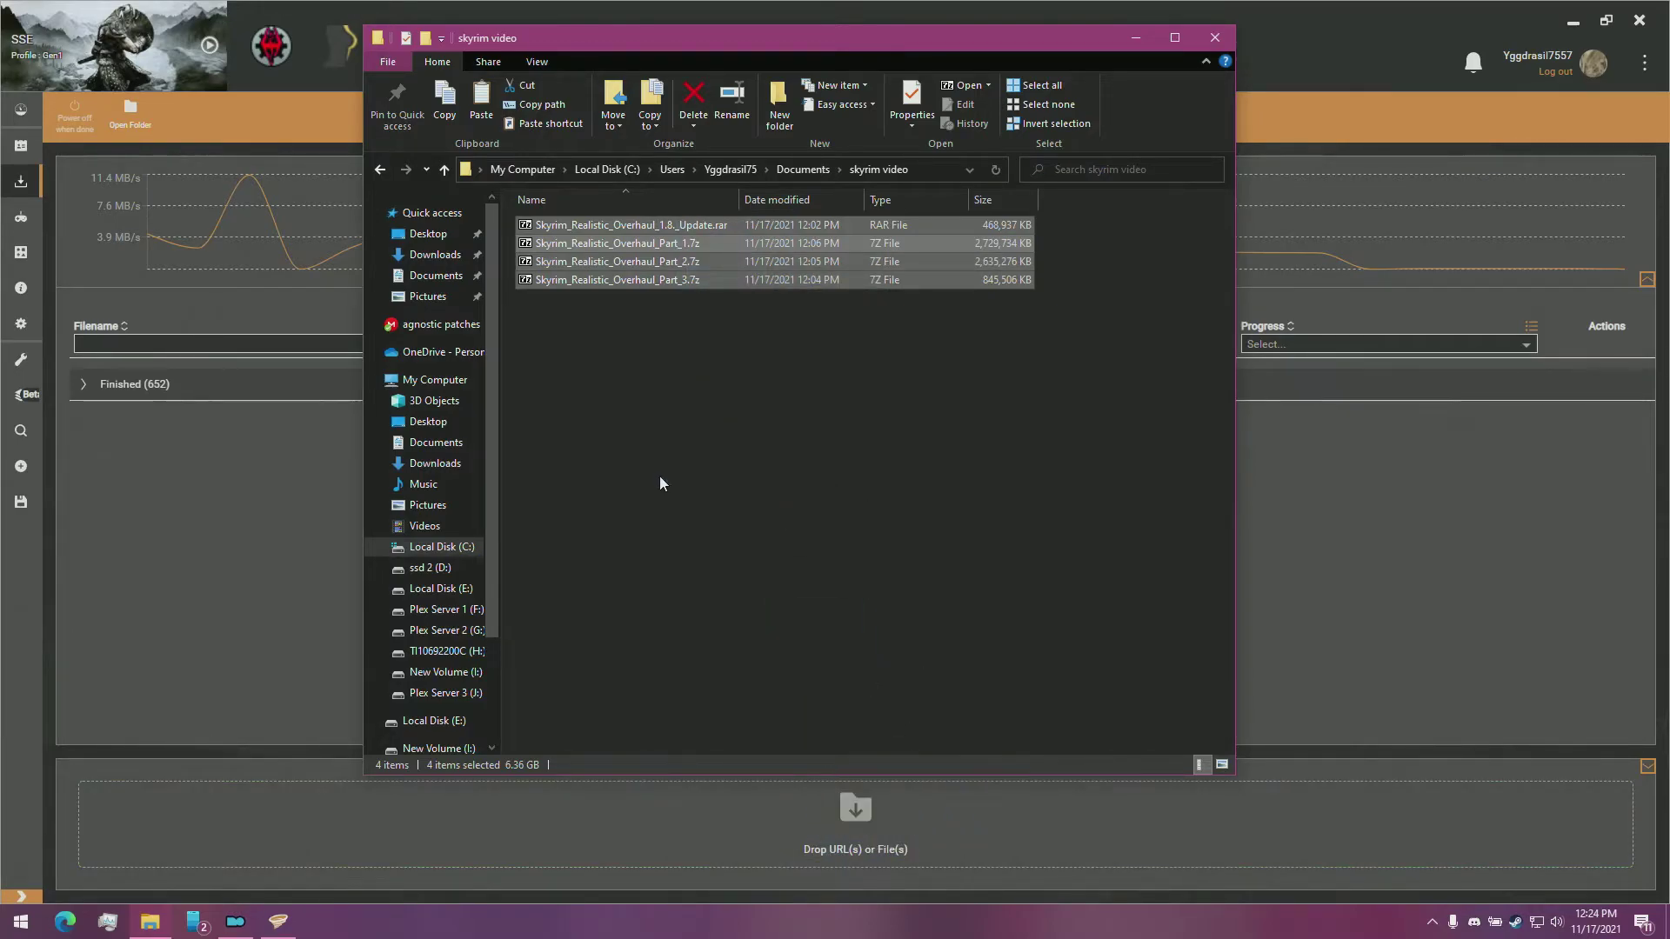
click(226, 118)
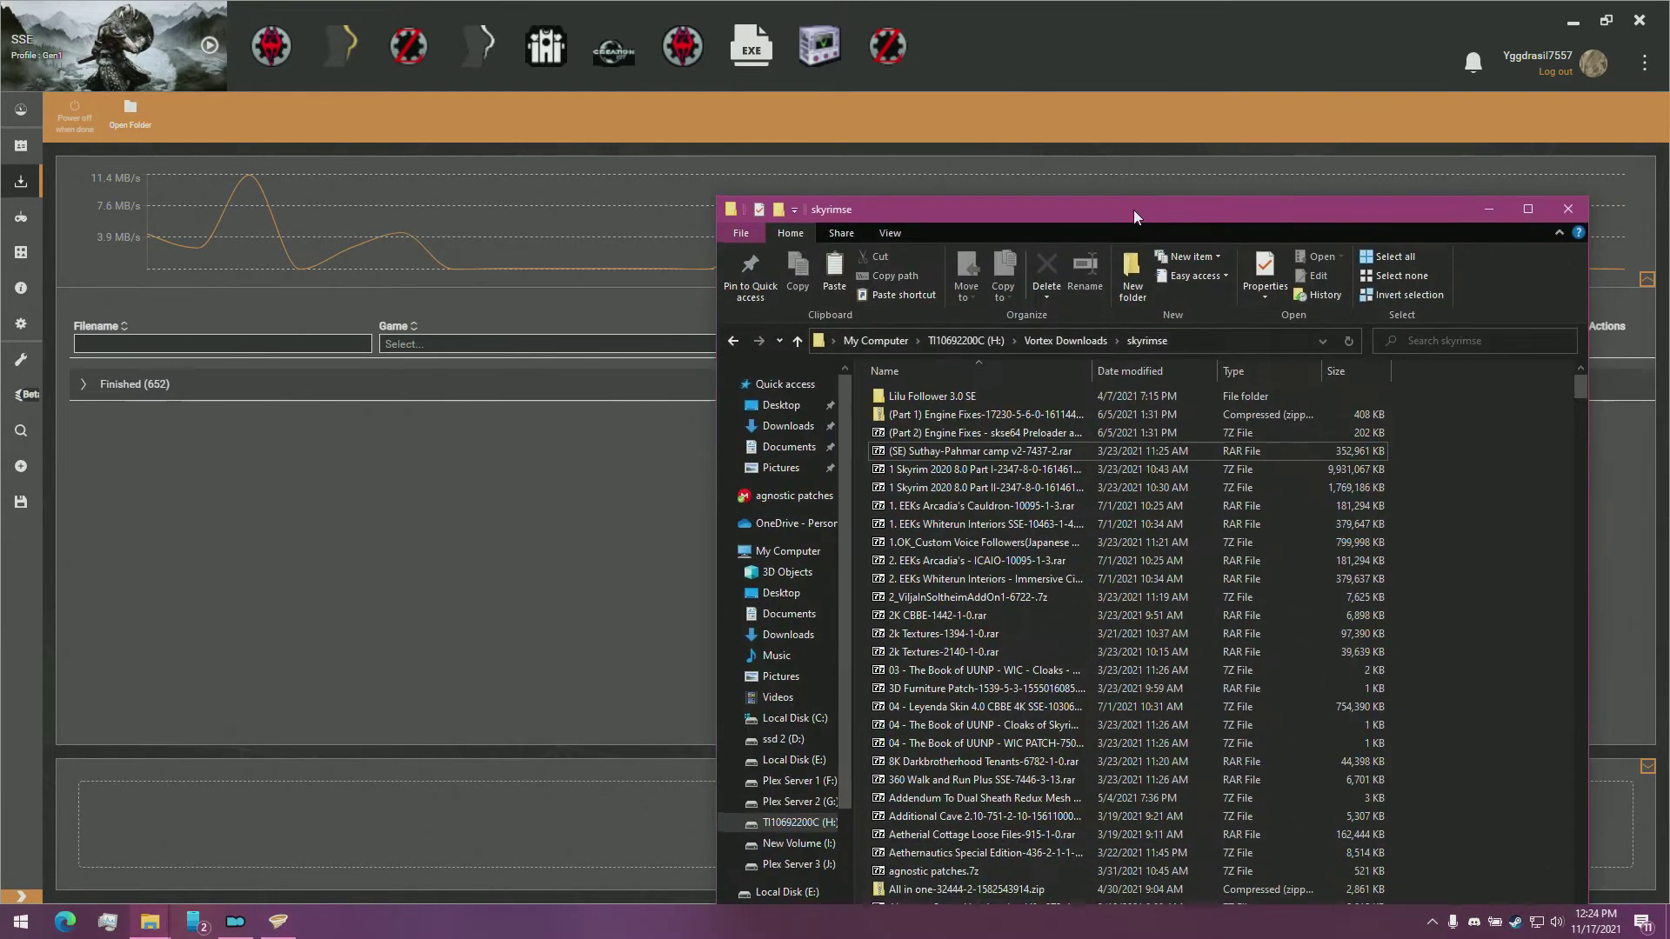
drag(1135, 211, 1063, 75)
mouse_move(160, 915)
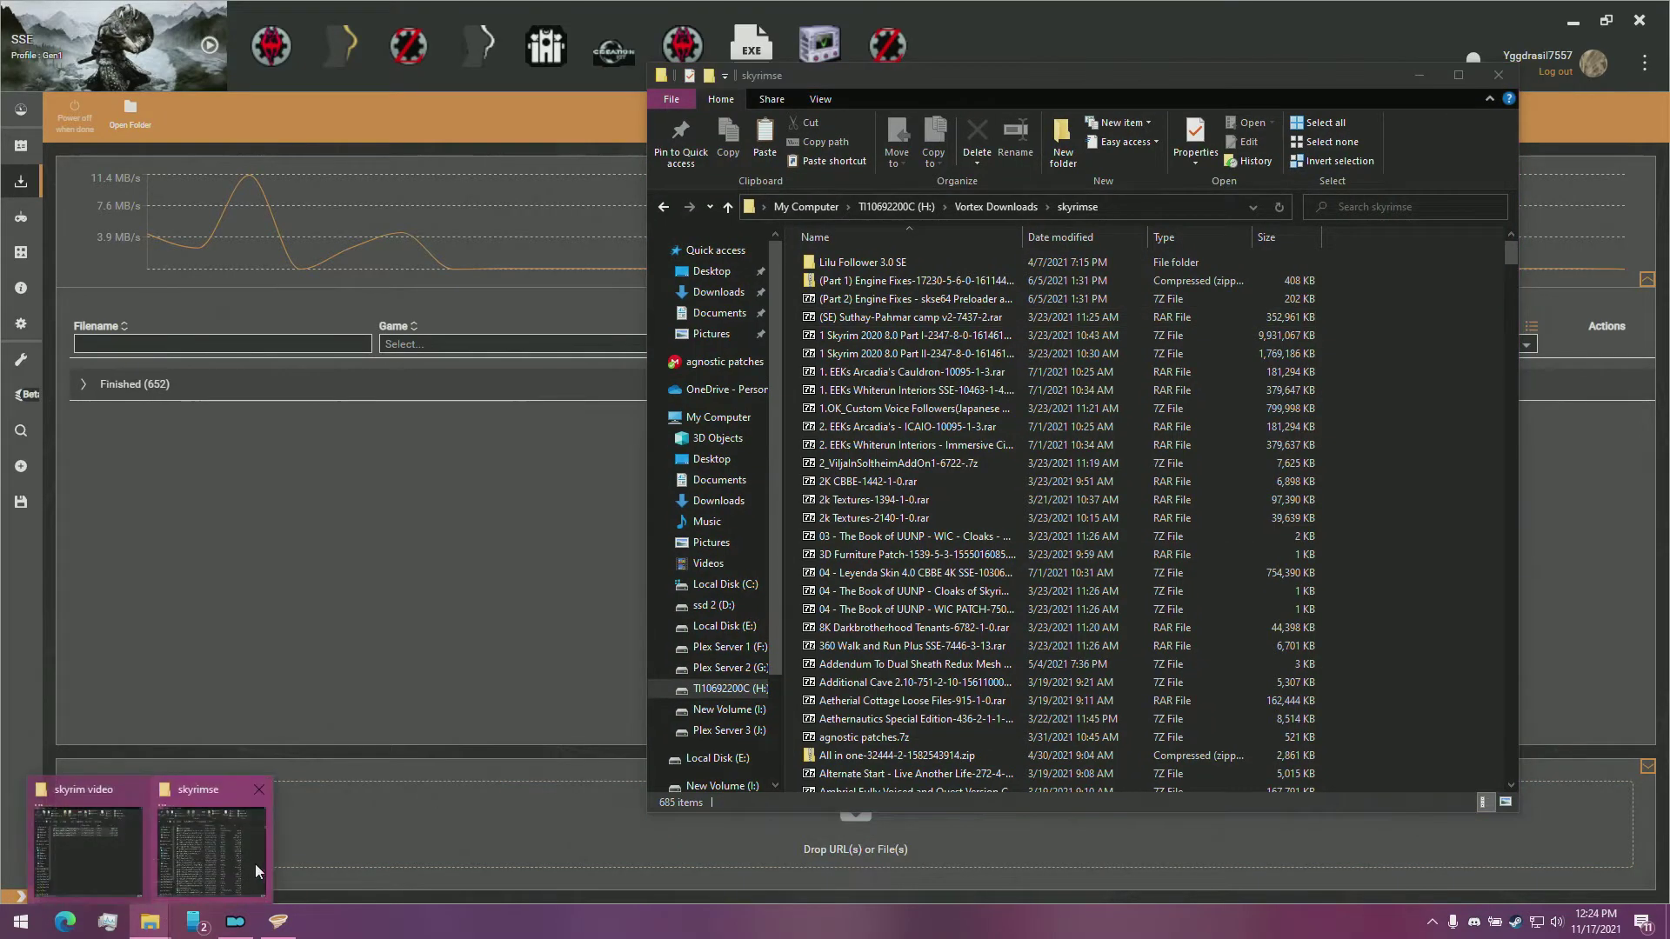
click(235, 831)
drag(831, 50, 387, 75)
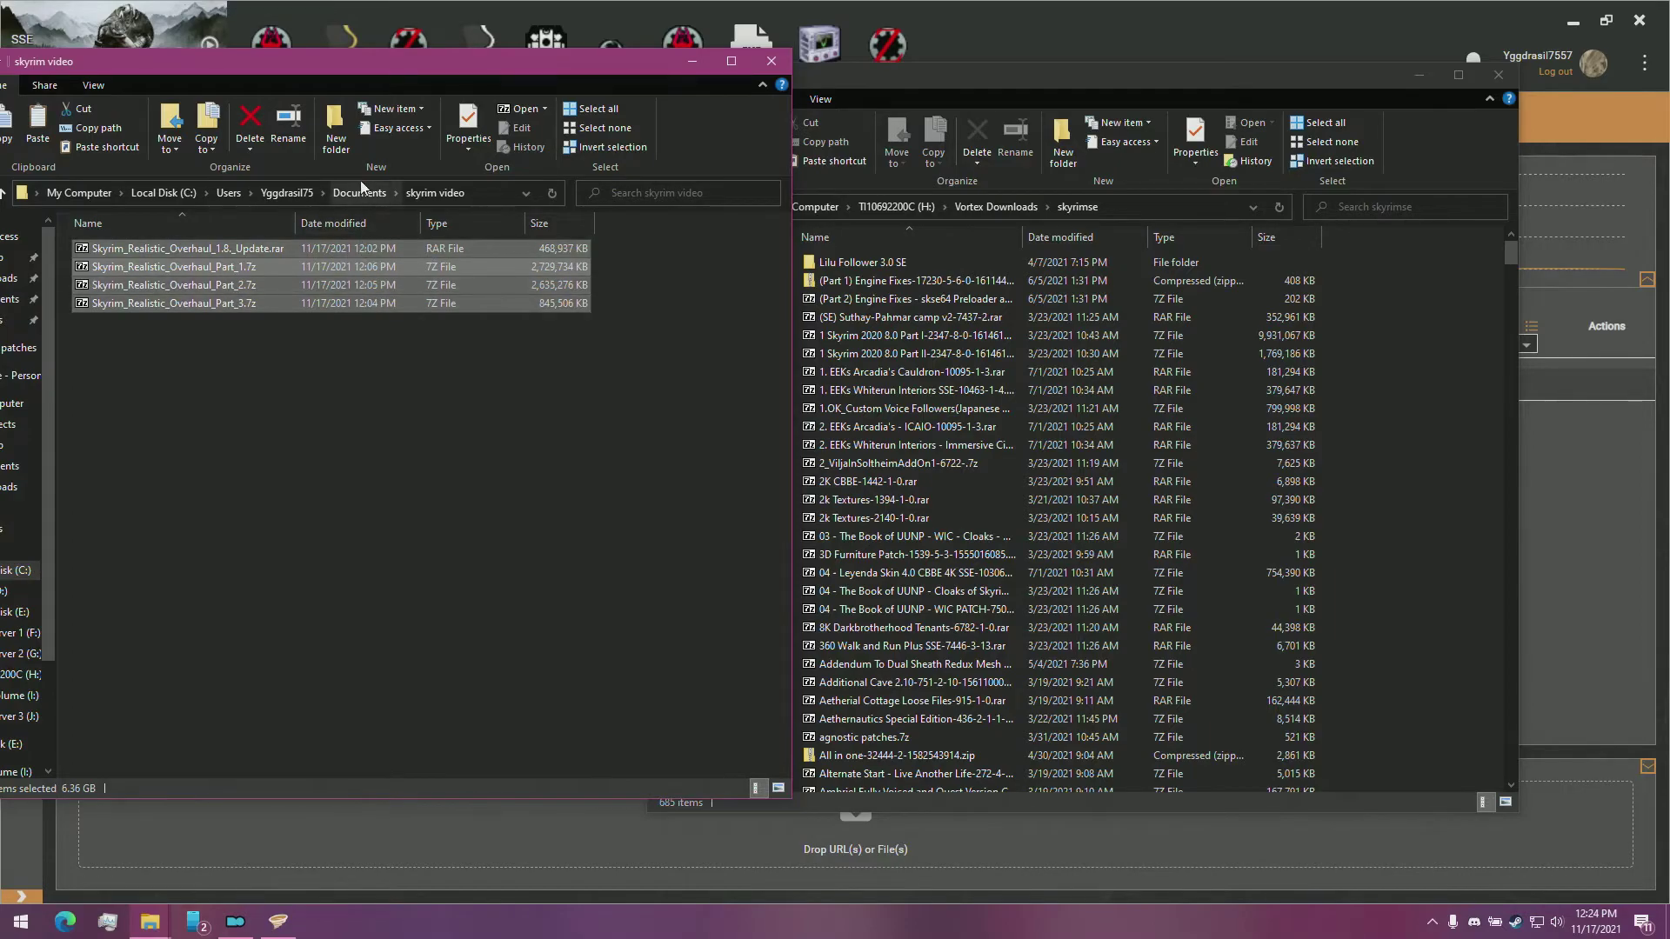
Step: Close the skyrimse downloads window and drag the four skyrim video archives into Vortex
click(1192, 81)
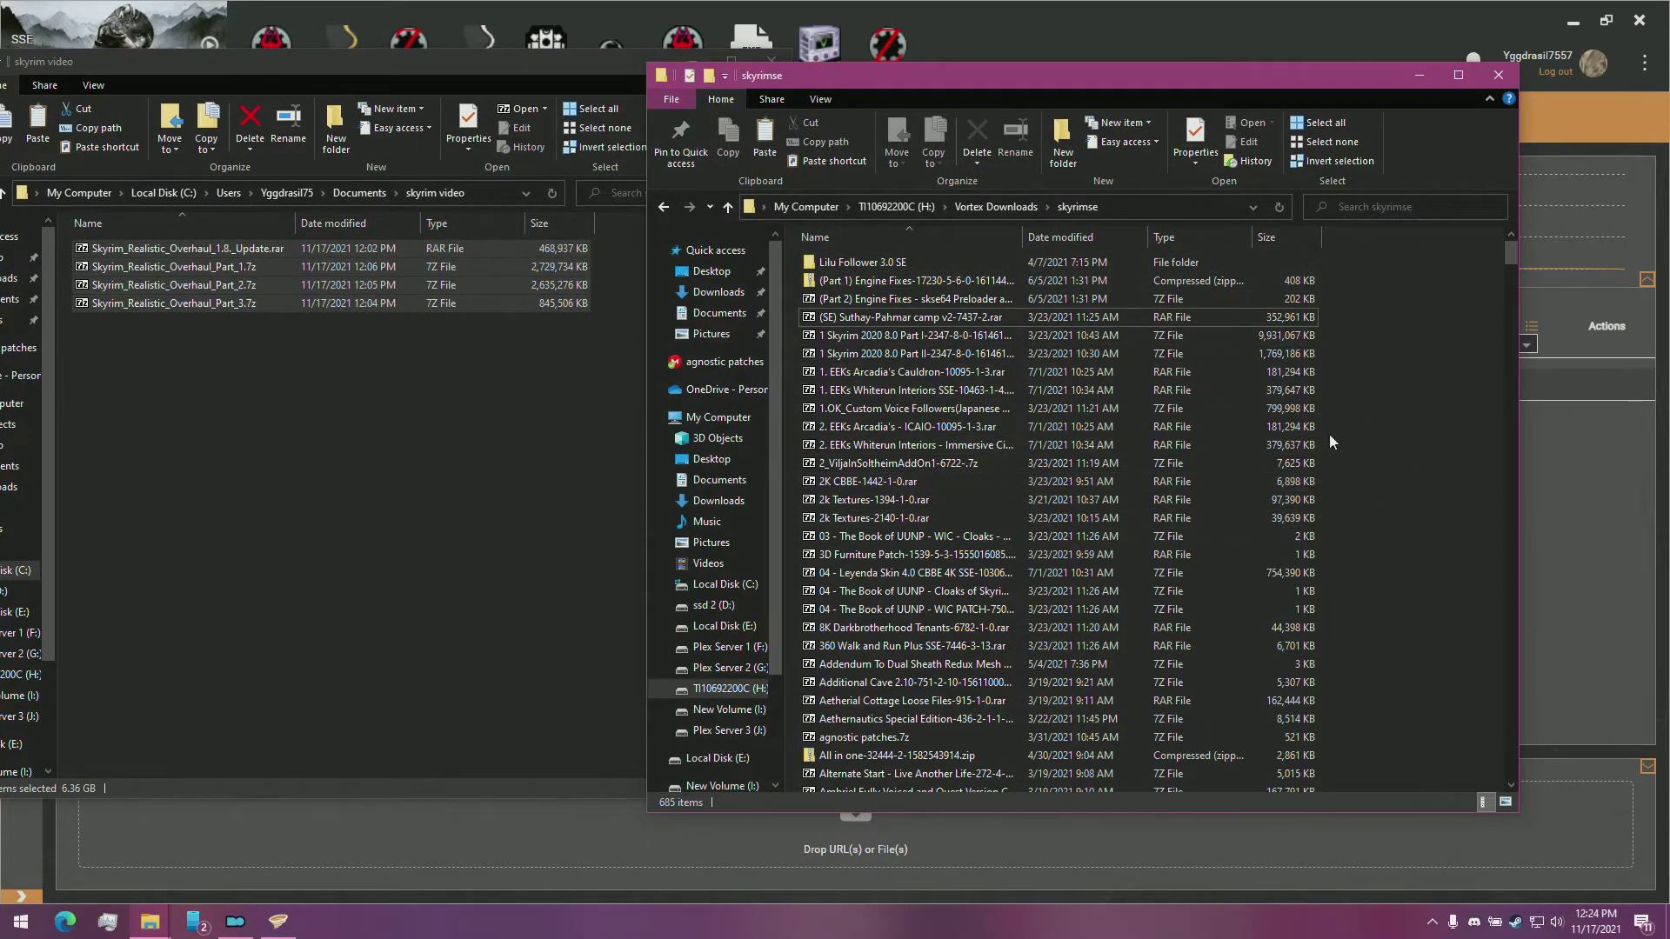
click(341, 70)
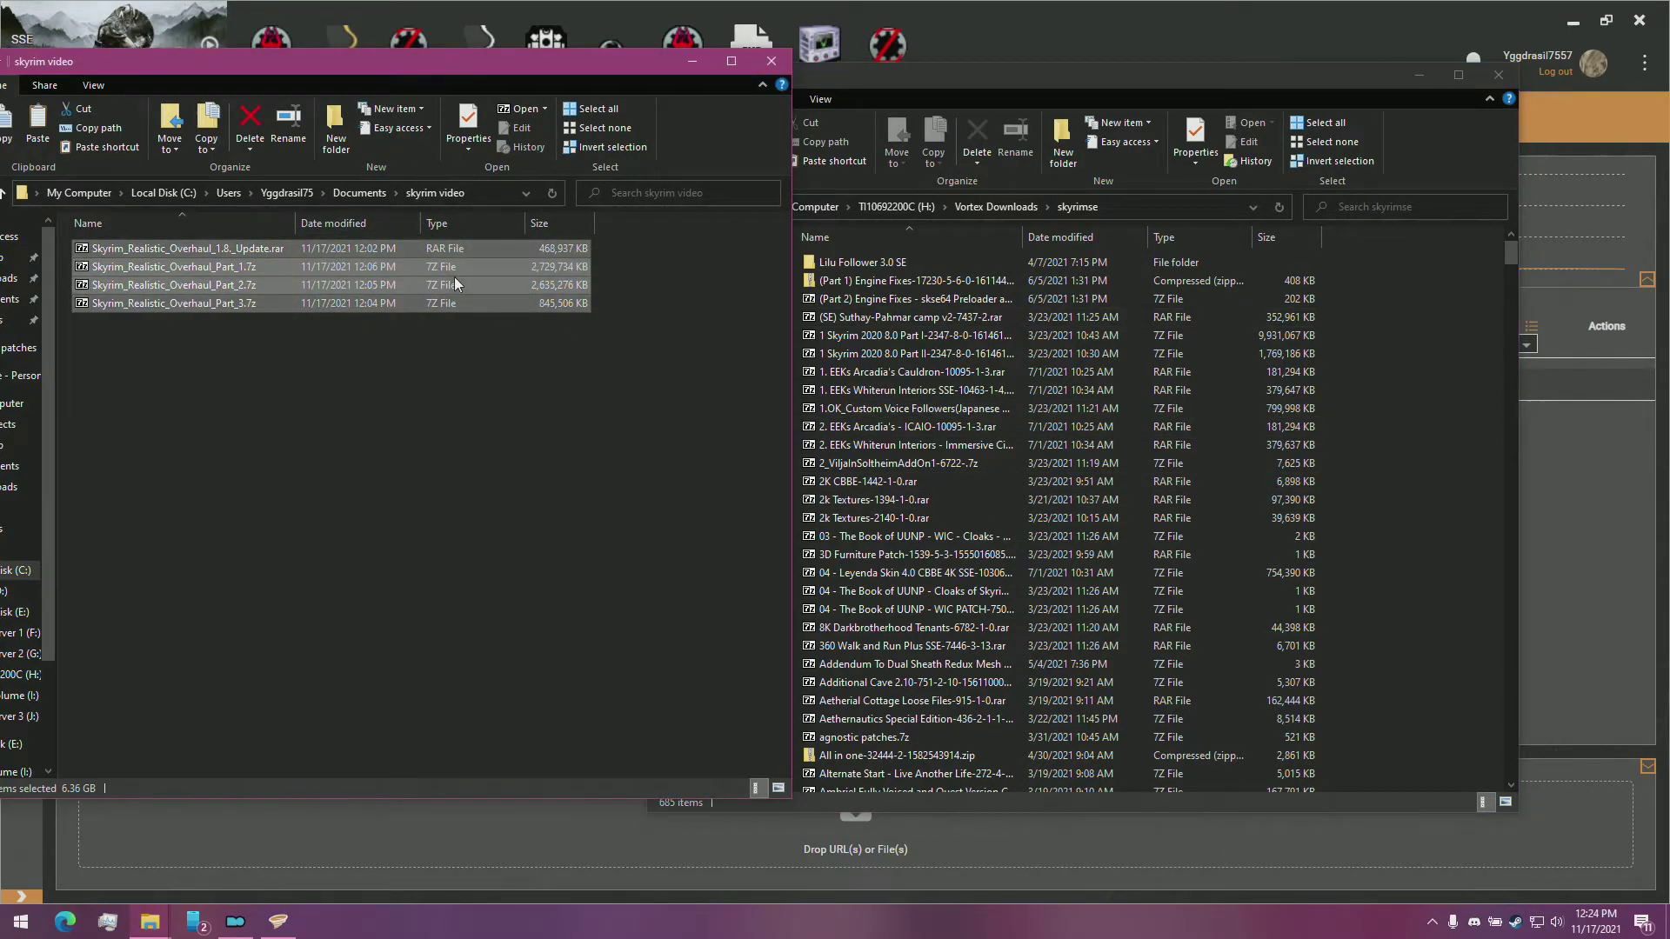
click(1451, 391)
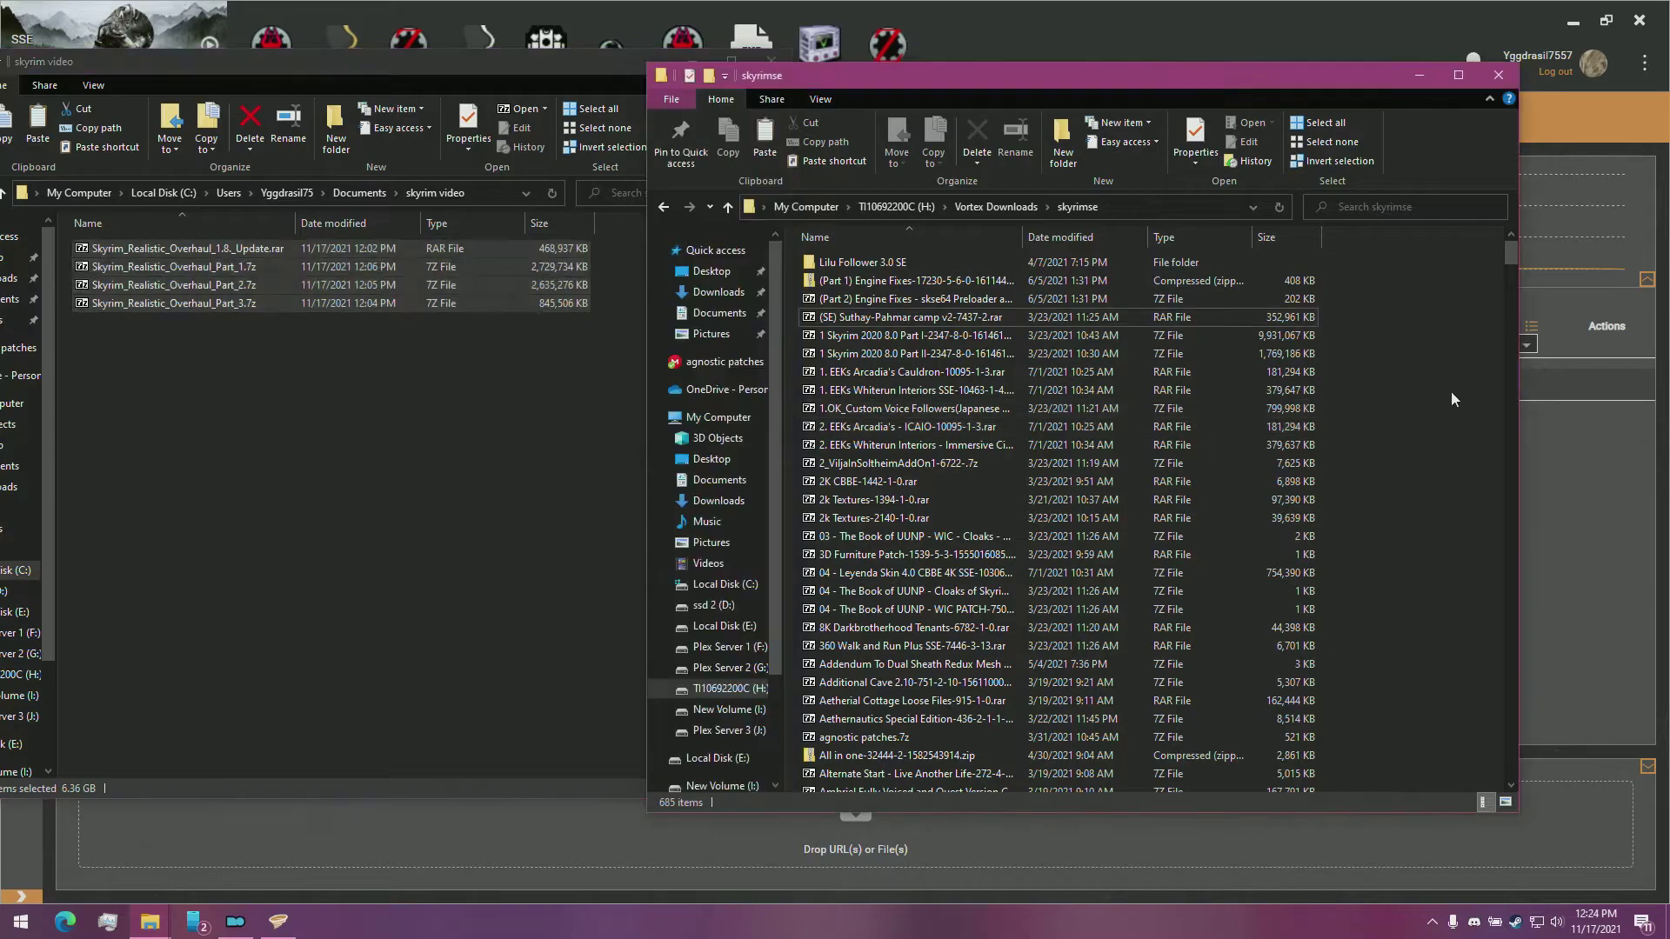
click(1490, 81)
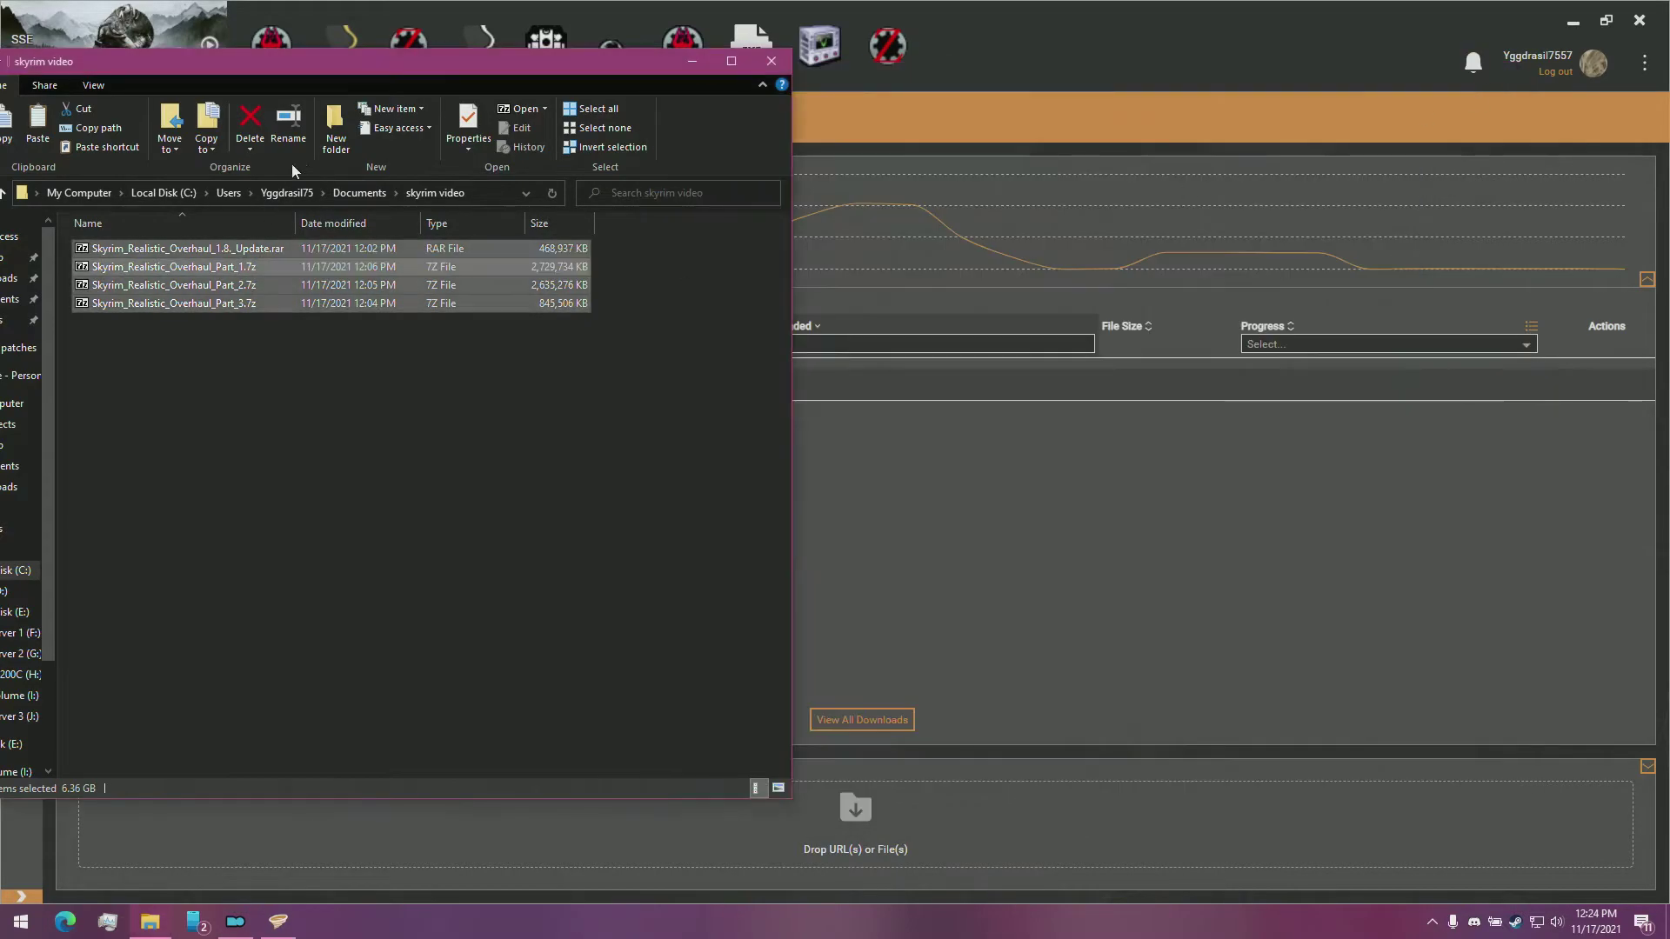
drag(348, 61, 565, 19)
drag(657, 243, 765, 858)
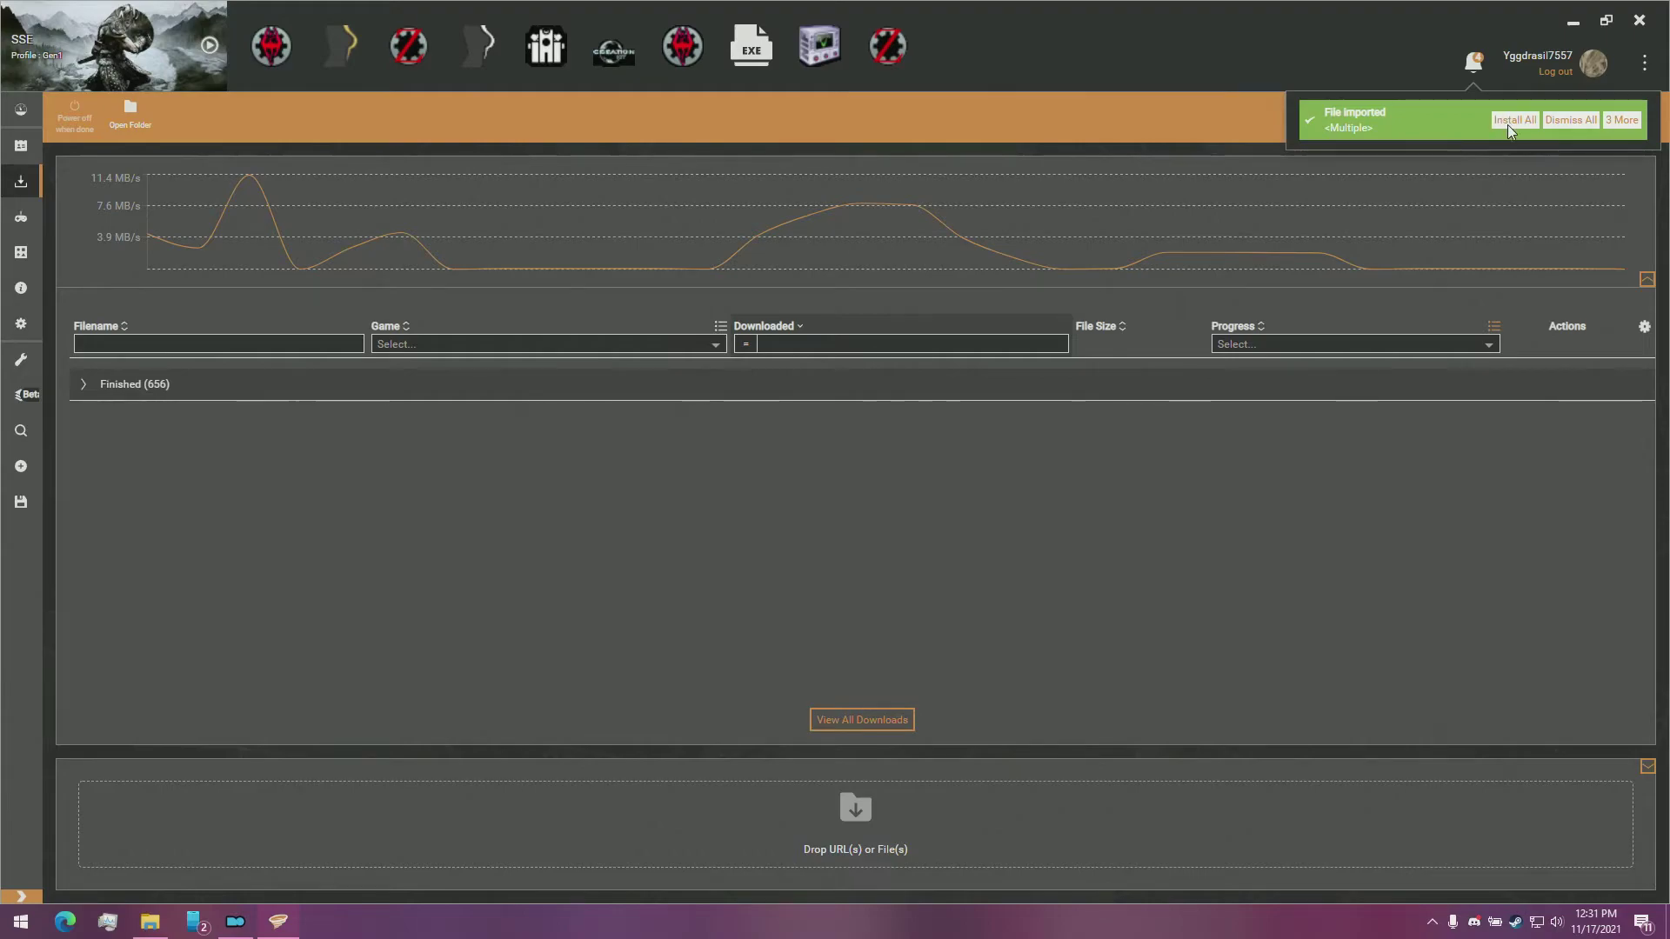
Step: Expand the import notice for the four archives and switch to the Mods page
click(1622, 120)
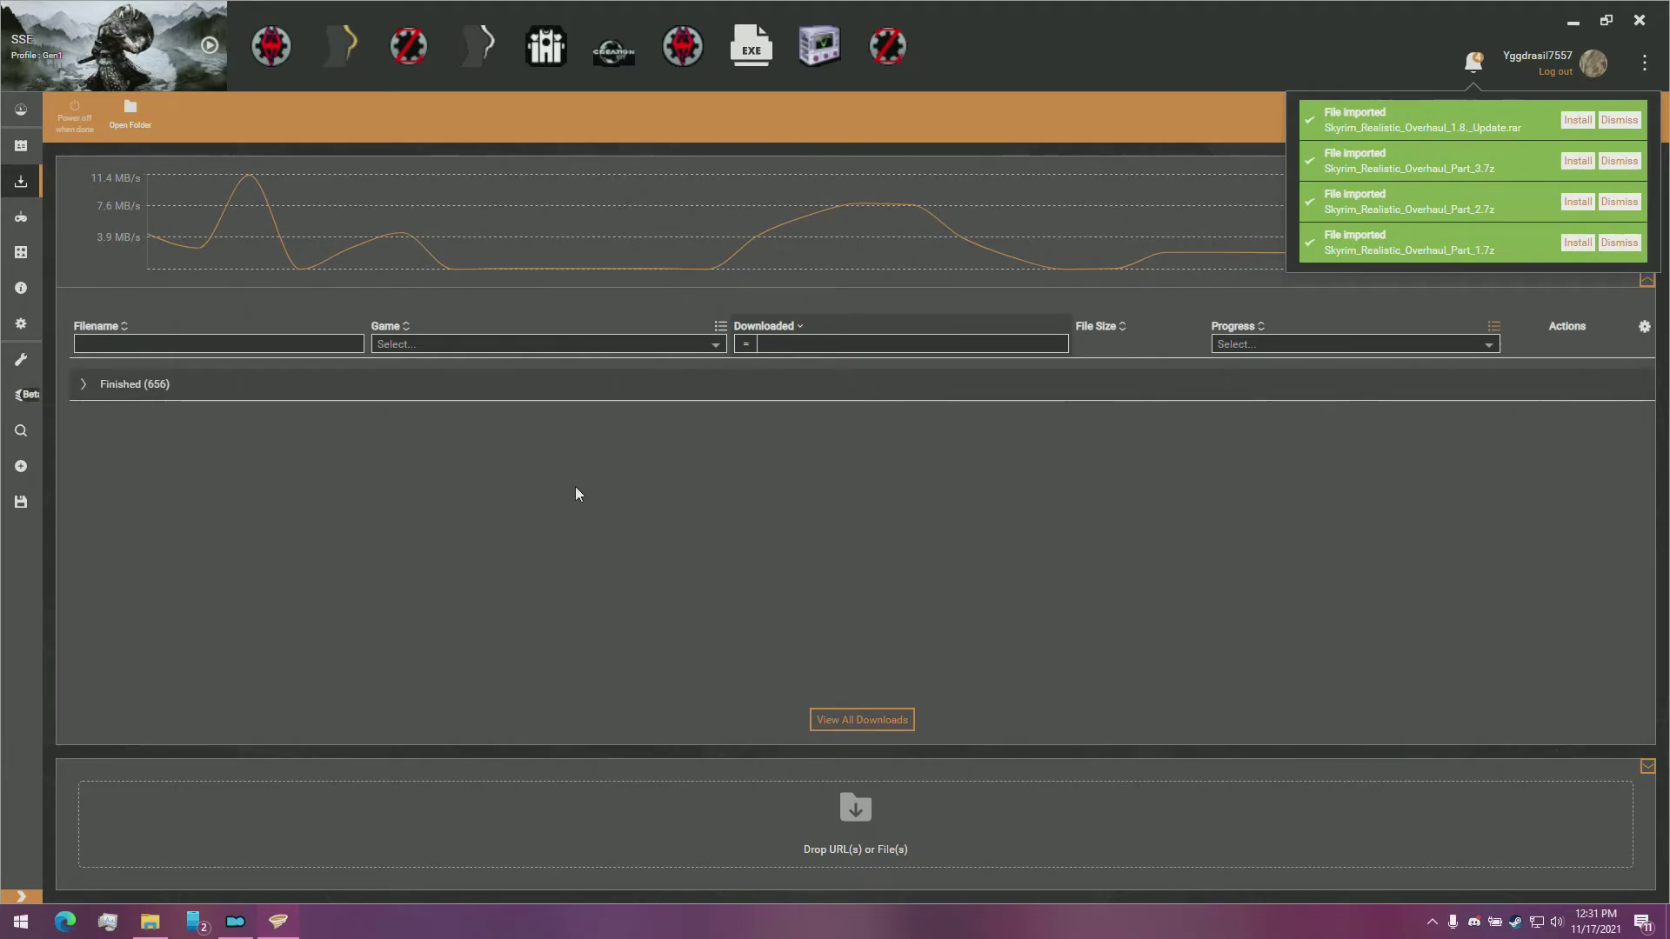
click(21, 360)
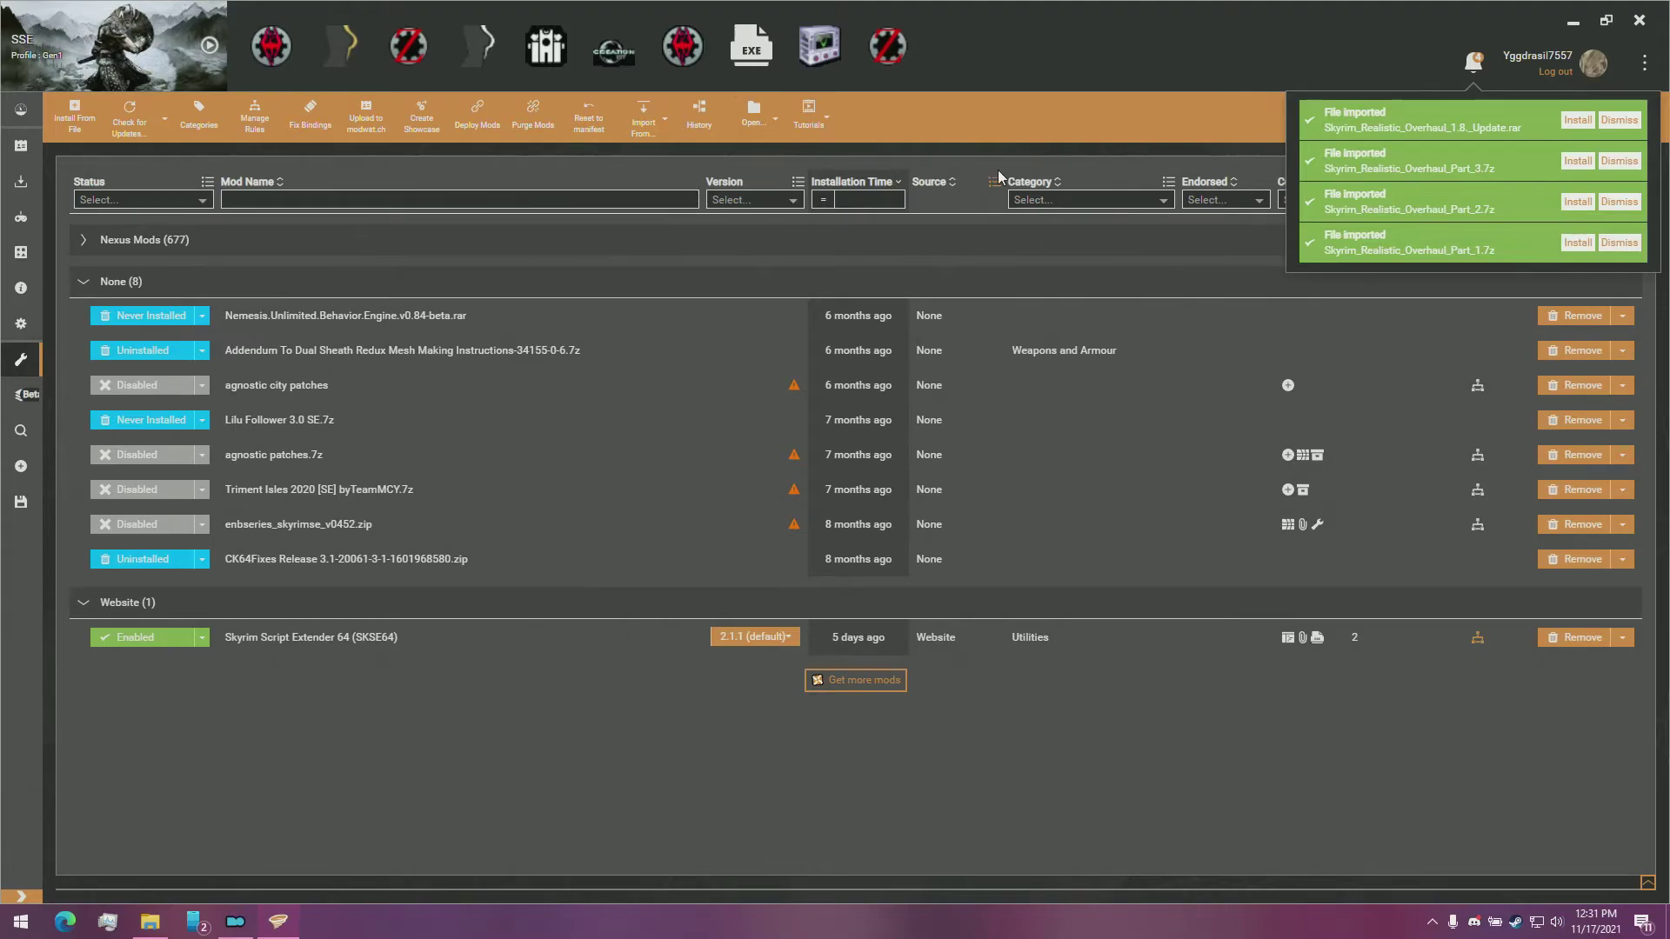
Step: Ungroup the mod list and set Skyrim Realistic Overhaul Part 1's source to Website
click(995, 181)
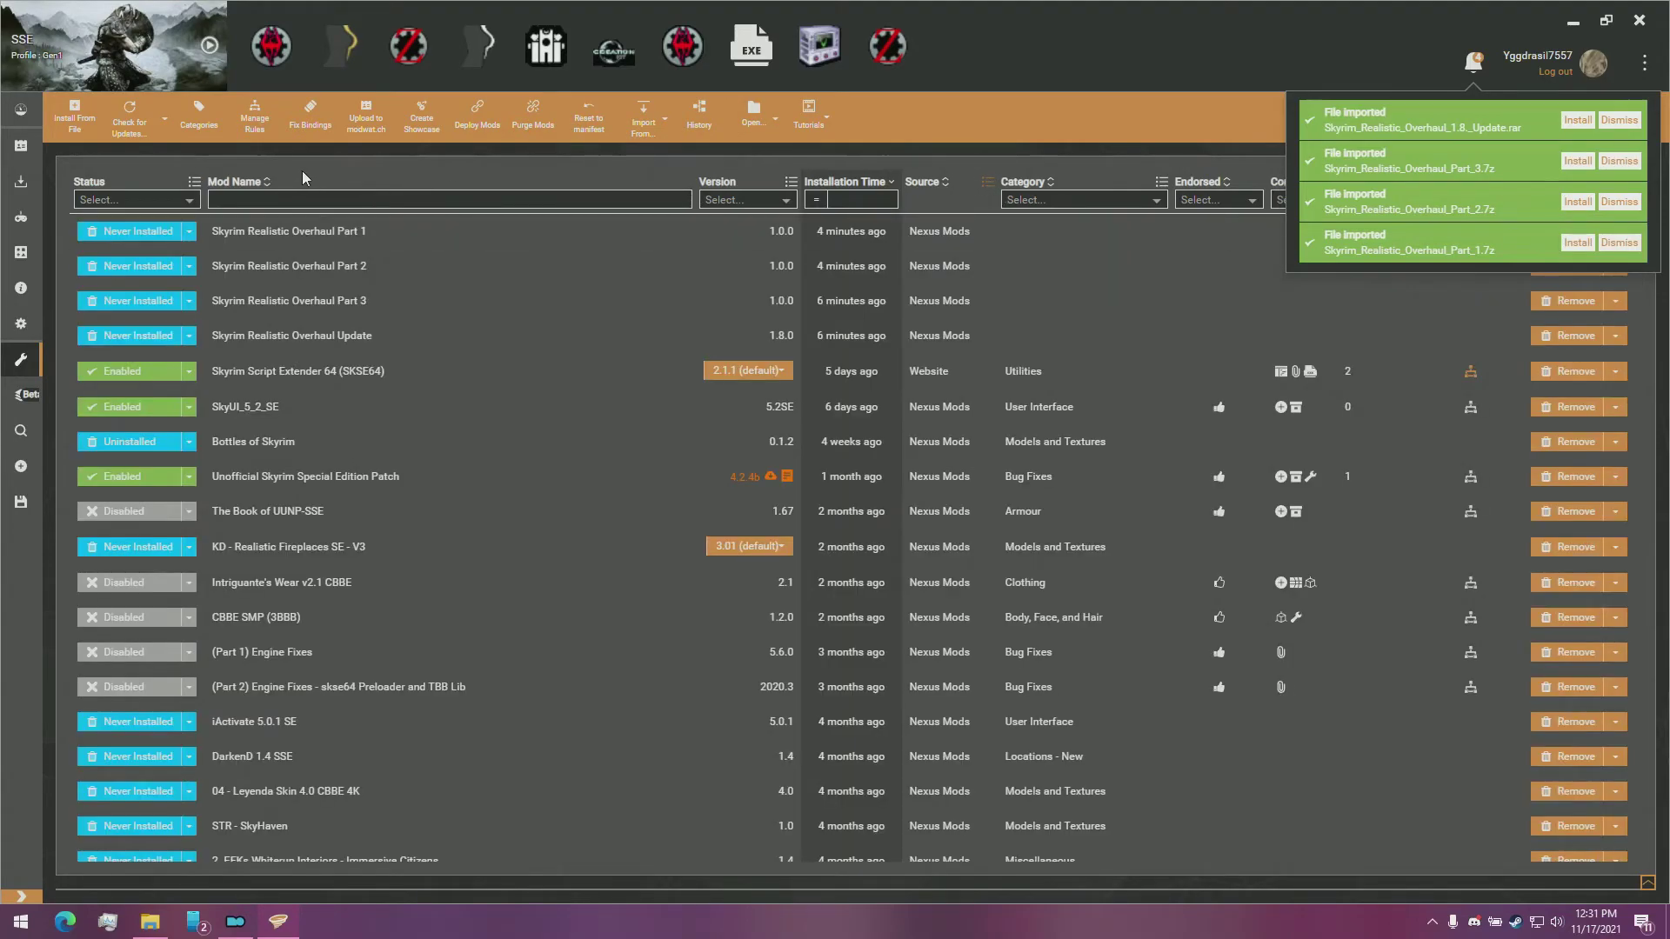
click(357, 238)
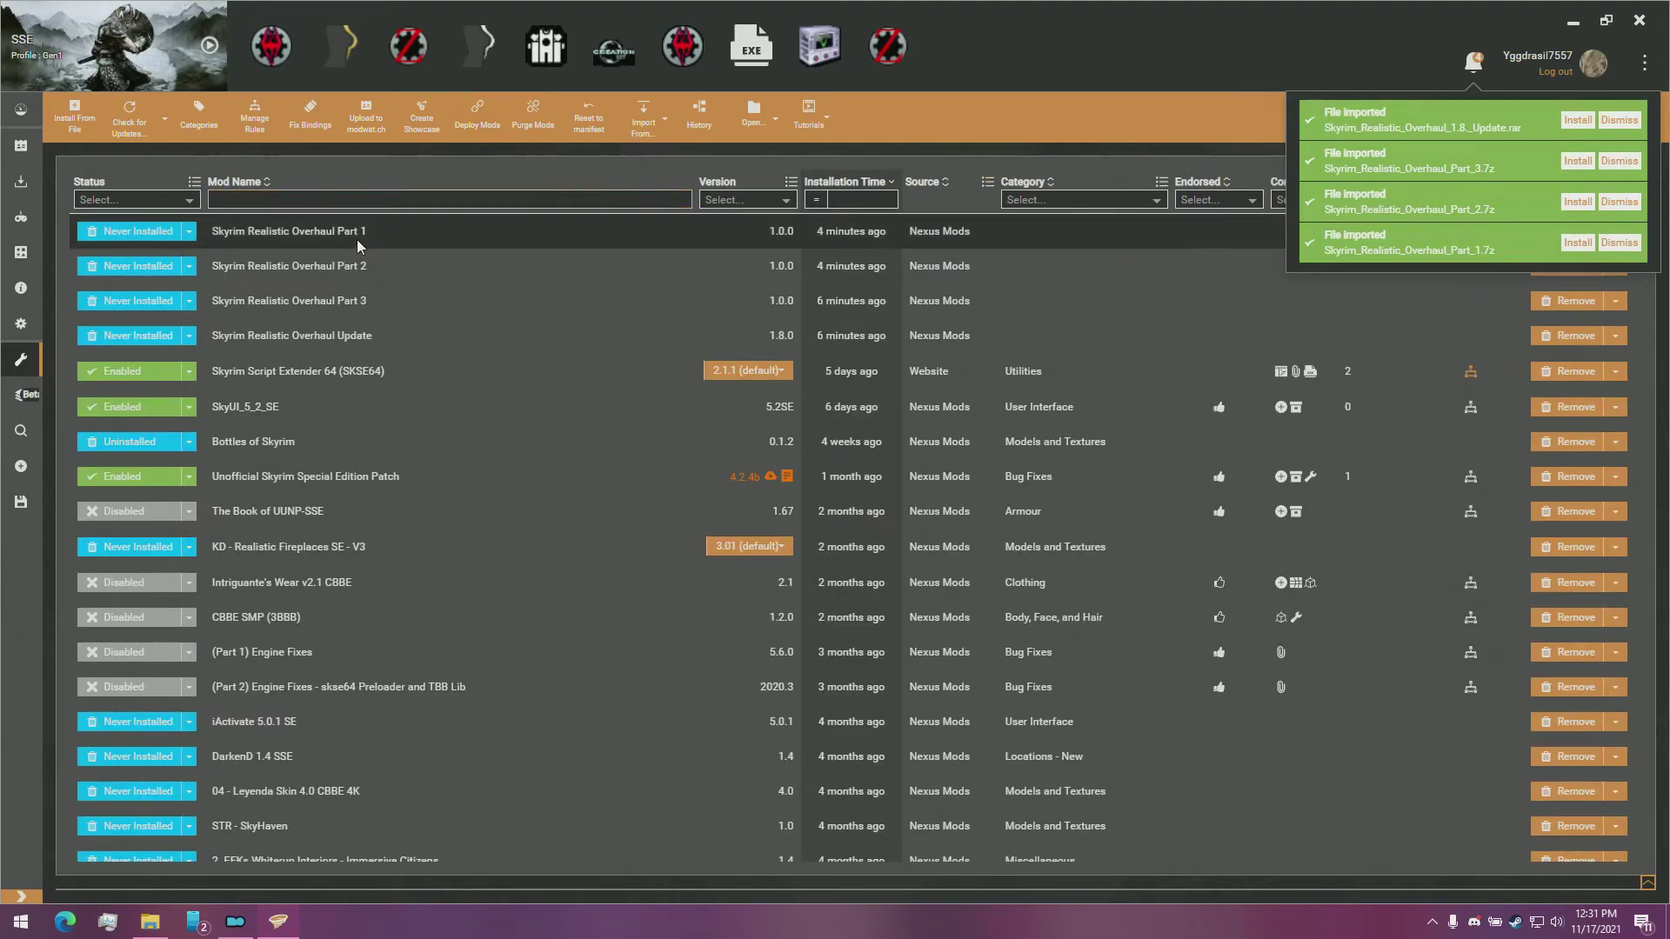
click(1523, 597)
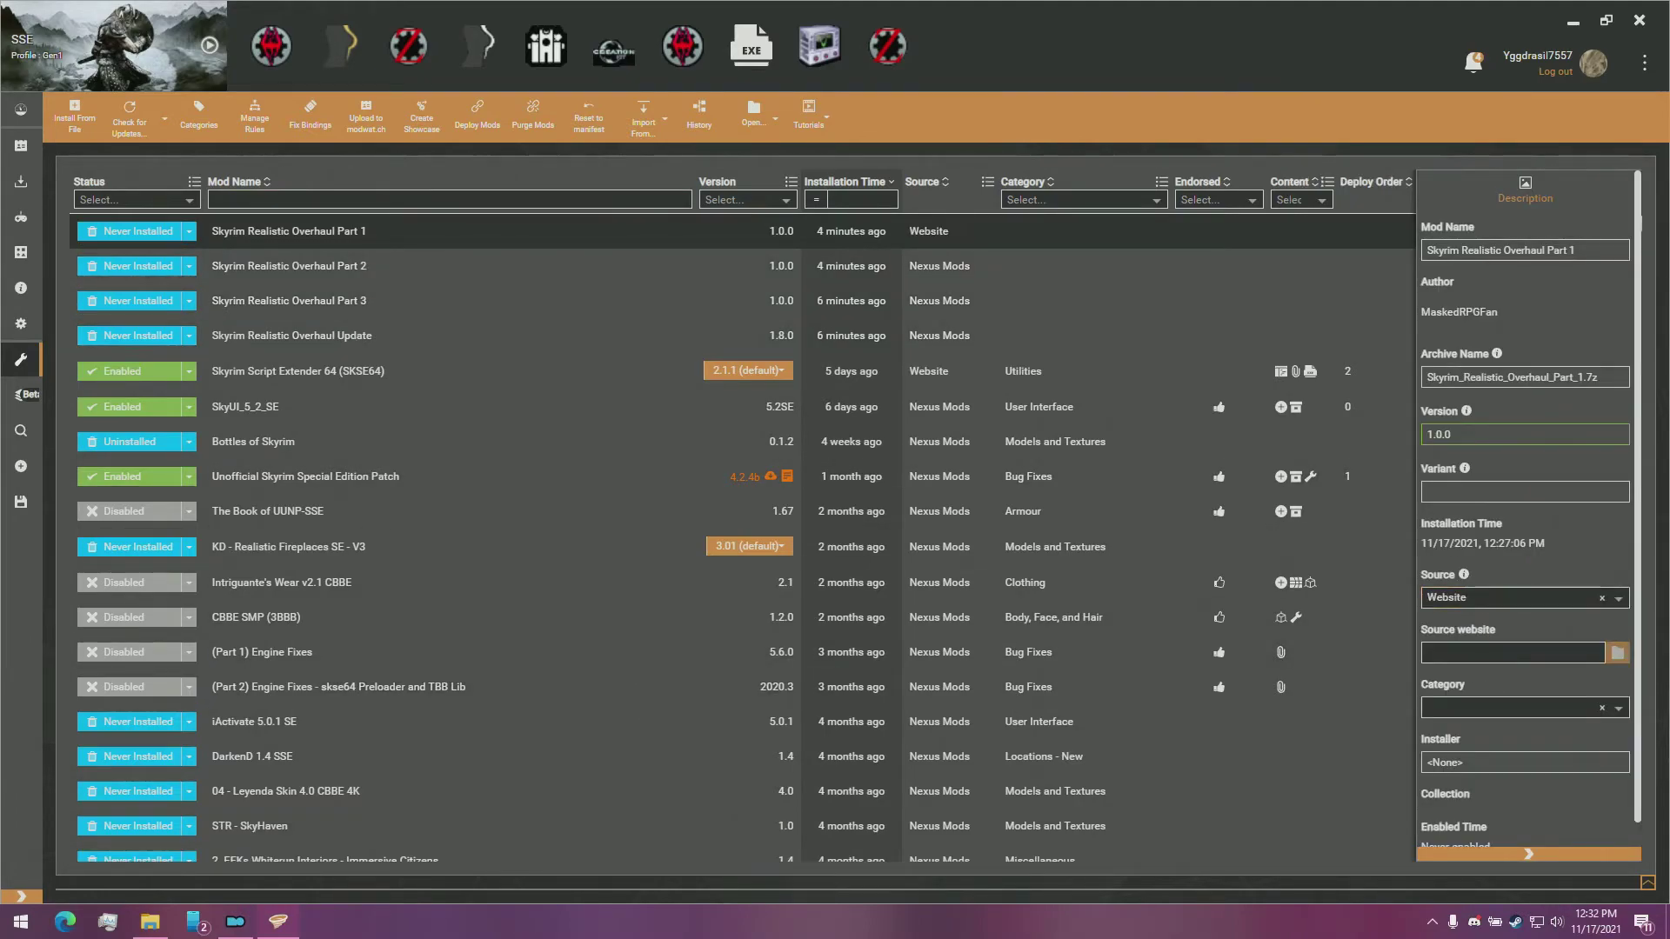
key(alt+Tab)
Step: Copy the ModDB Skyrim Realistic Overhaul page address and paste it as Part 1's source website
click(203, 13)
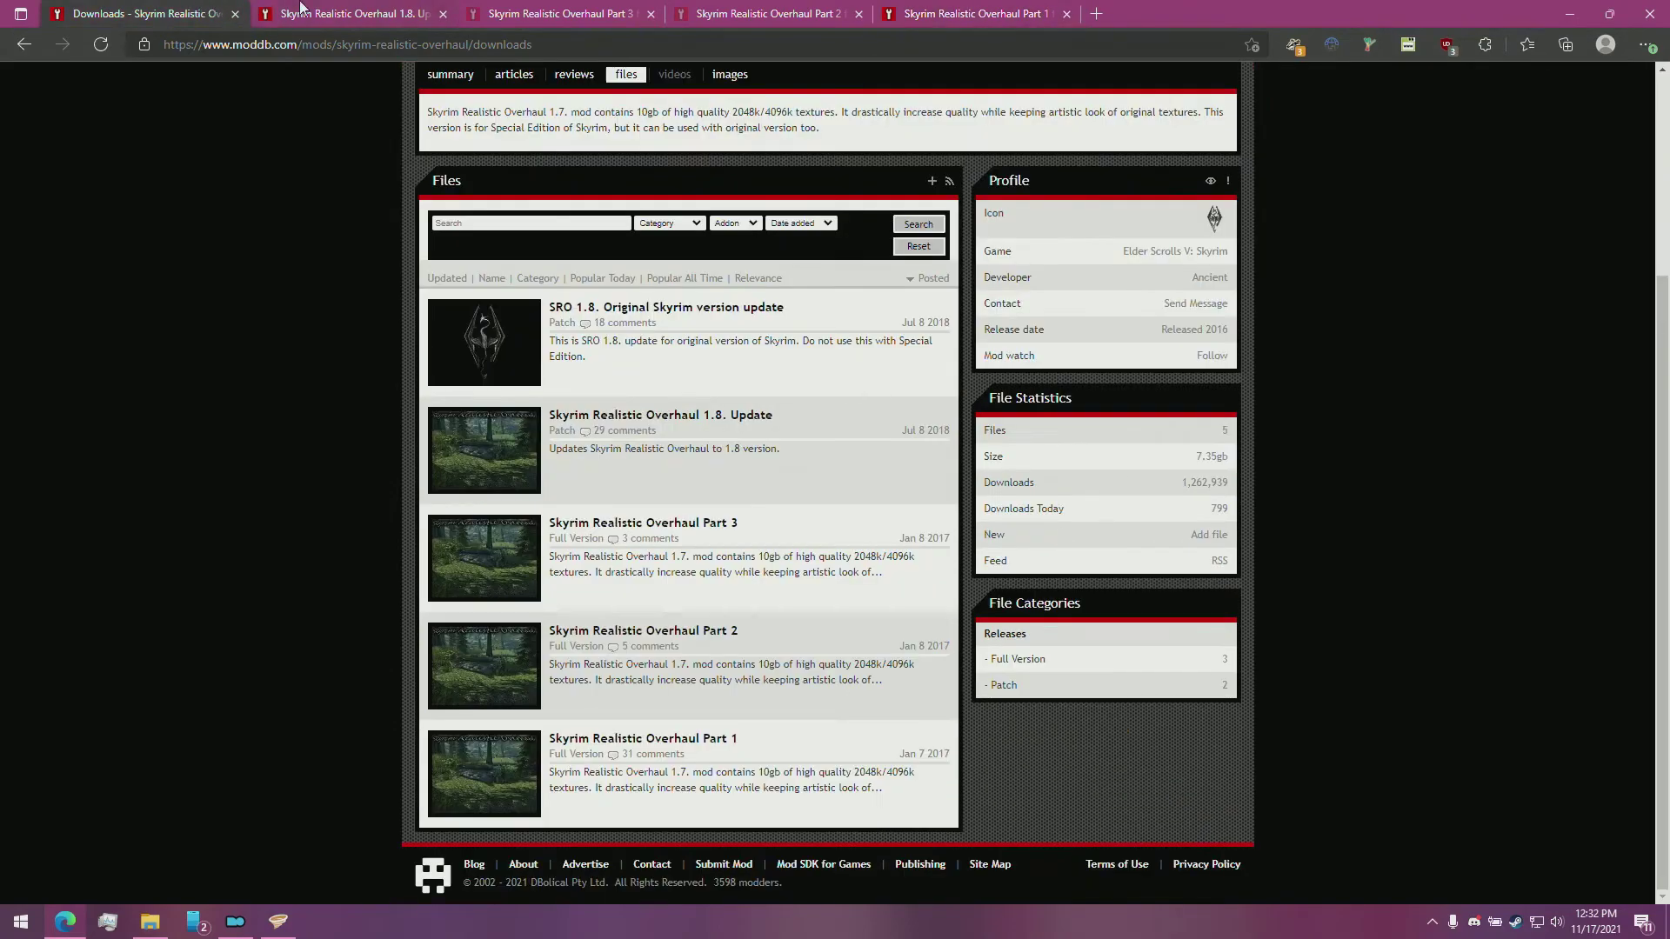
scroll(394, 162, up, 3)
click(557, 298)
click(470, 44)
key(ctrl+c)
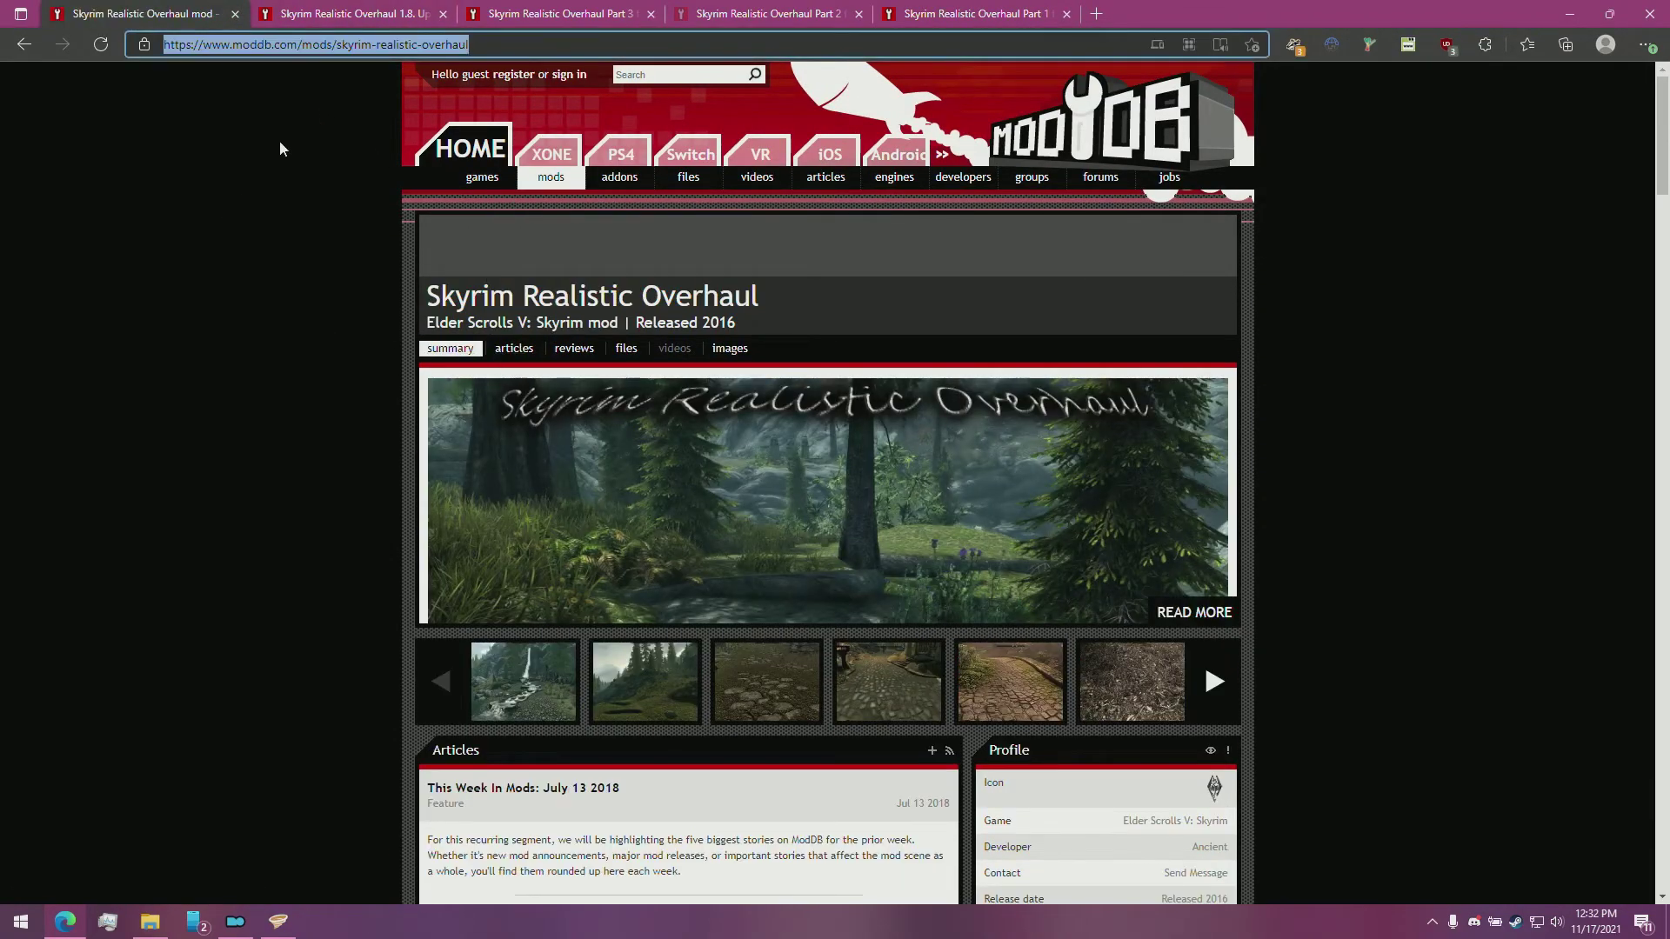
click(276, 920)
click(1524, 654)
key(ctrl+v)
Step: Paste the ModDB address as source website for the next Skyrim Realistic Overhaul mod
click(1617, 653)
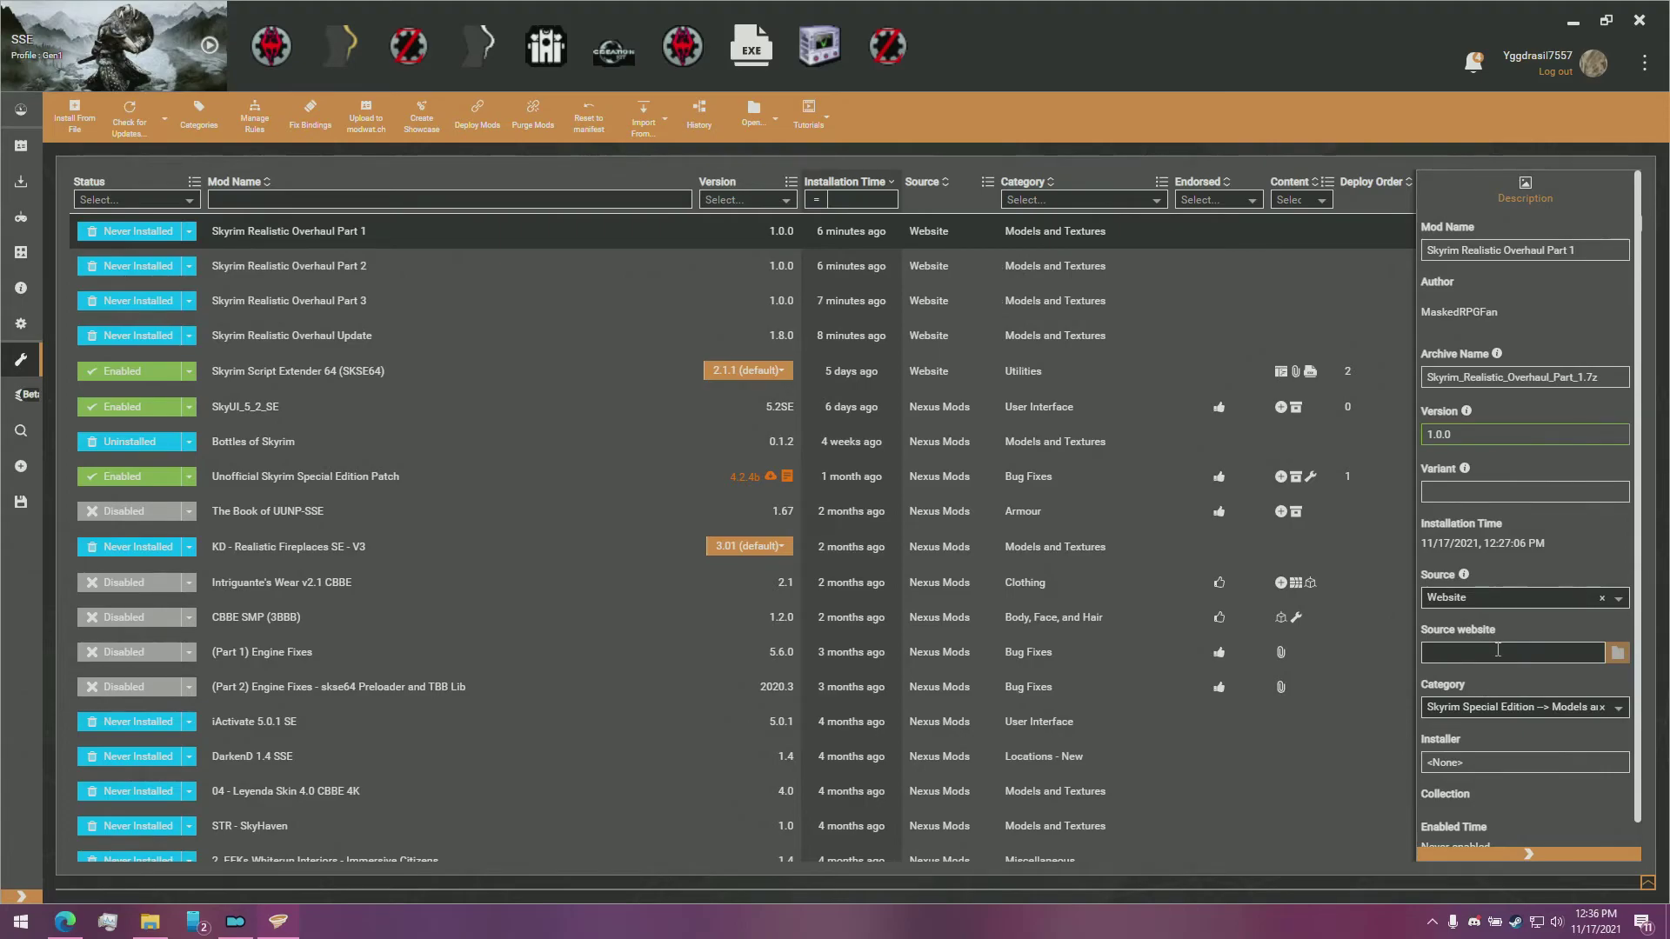
click(1498, 650)
key(ctrl+v)
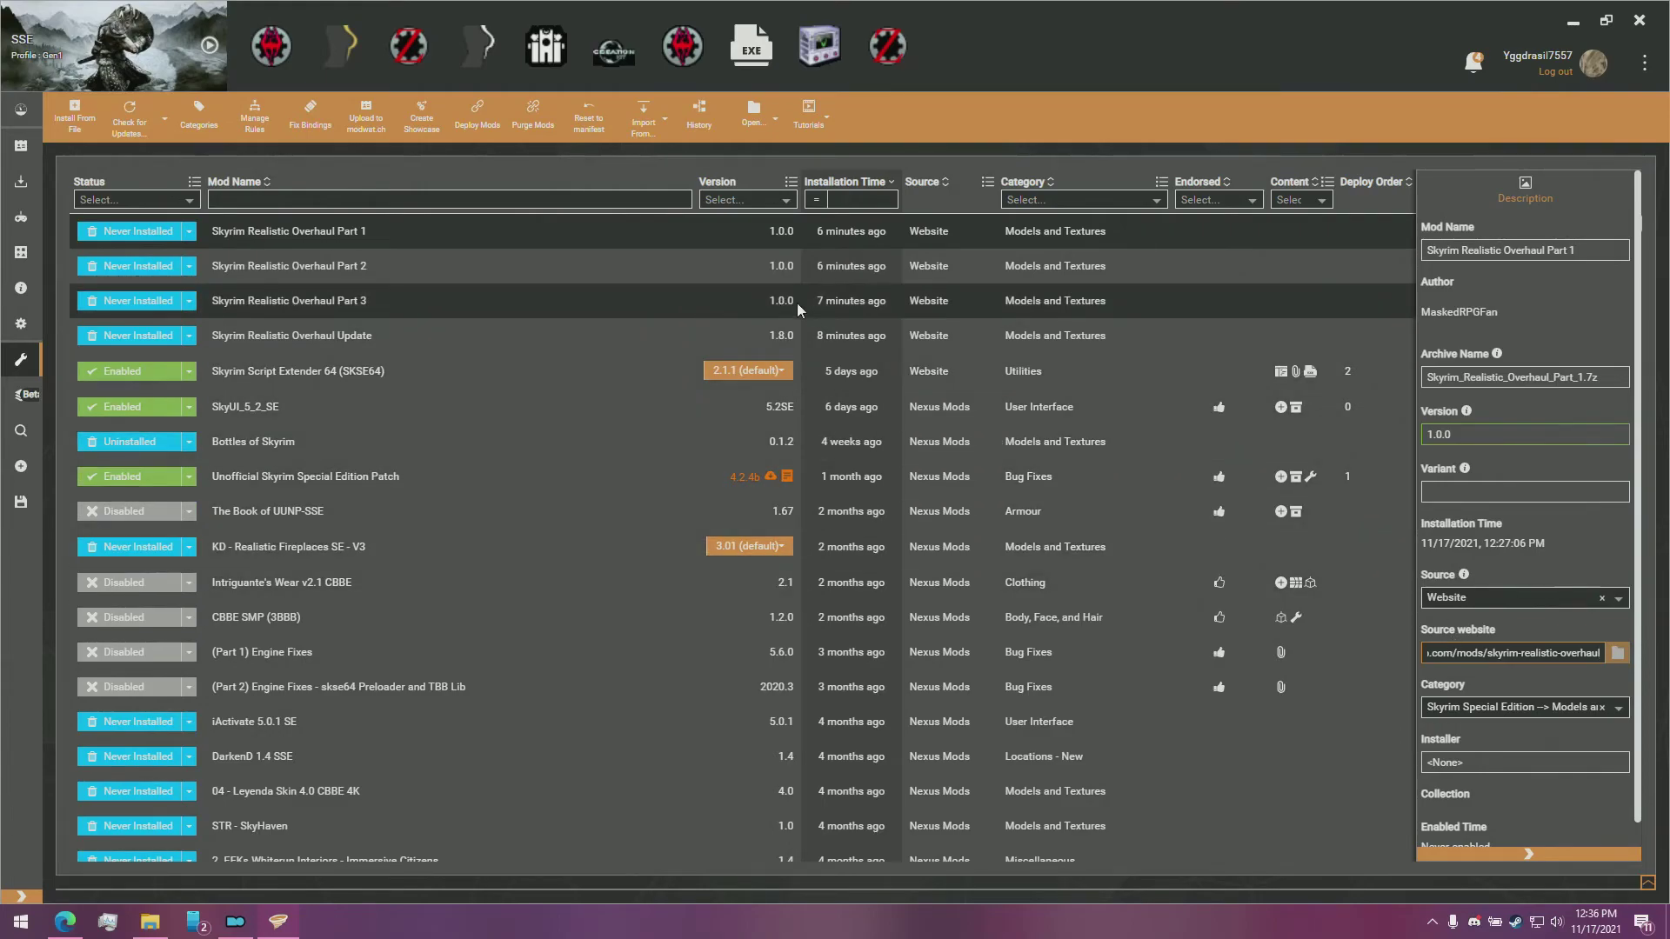
Step: Close the details panel and select all four Skyrim Realistic Overhaul mods
click(1528, 854)
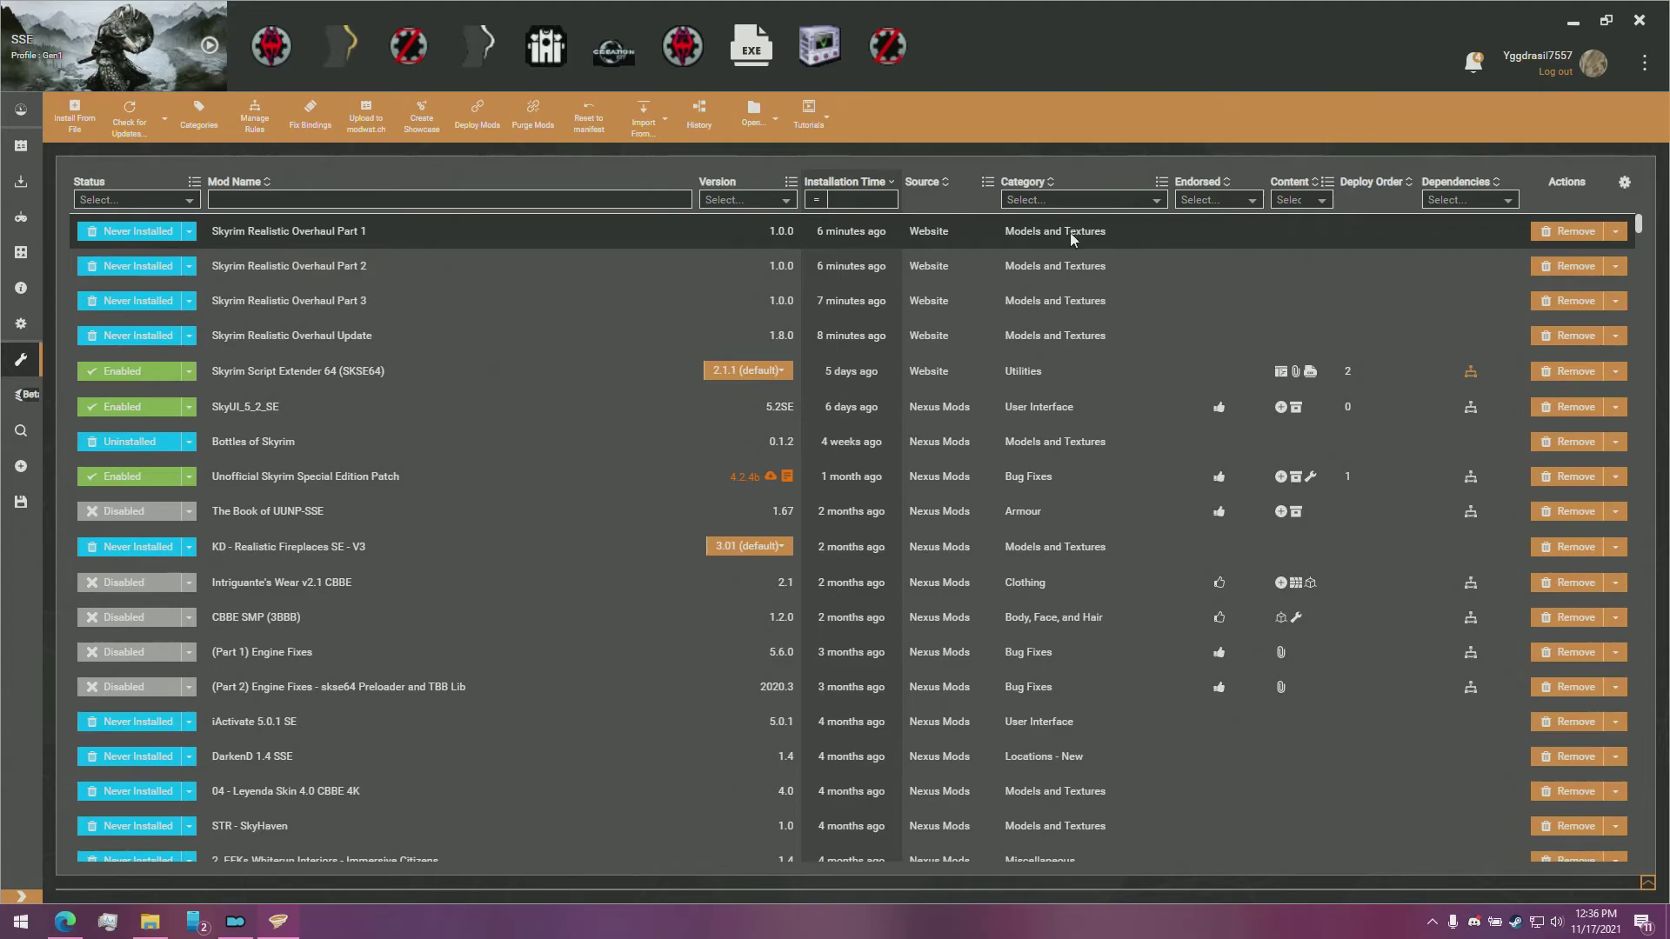
shift+click(970, 335)
right_click(367, 313)
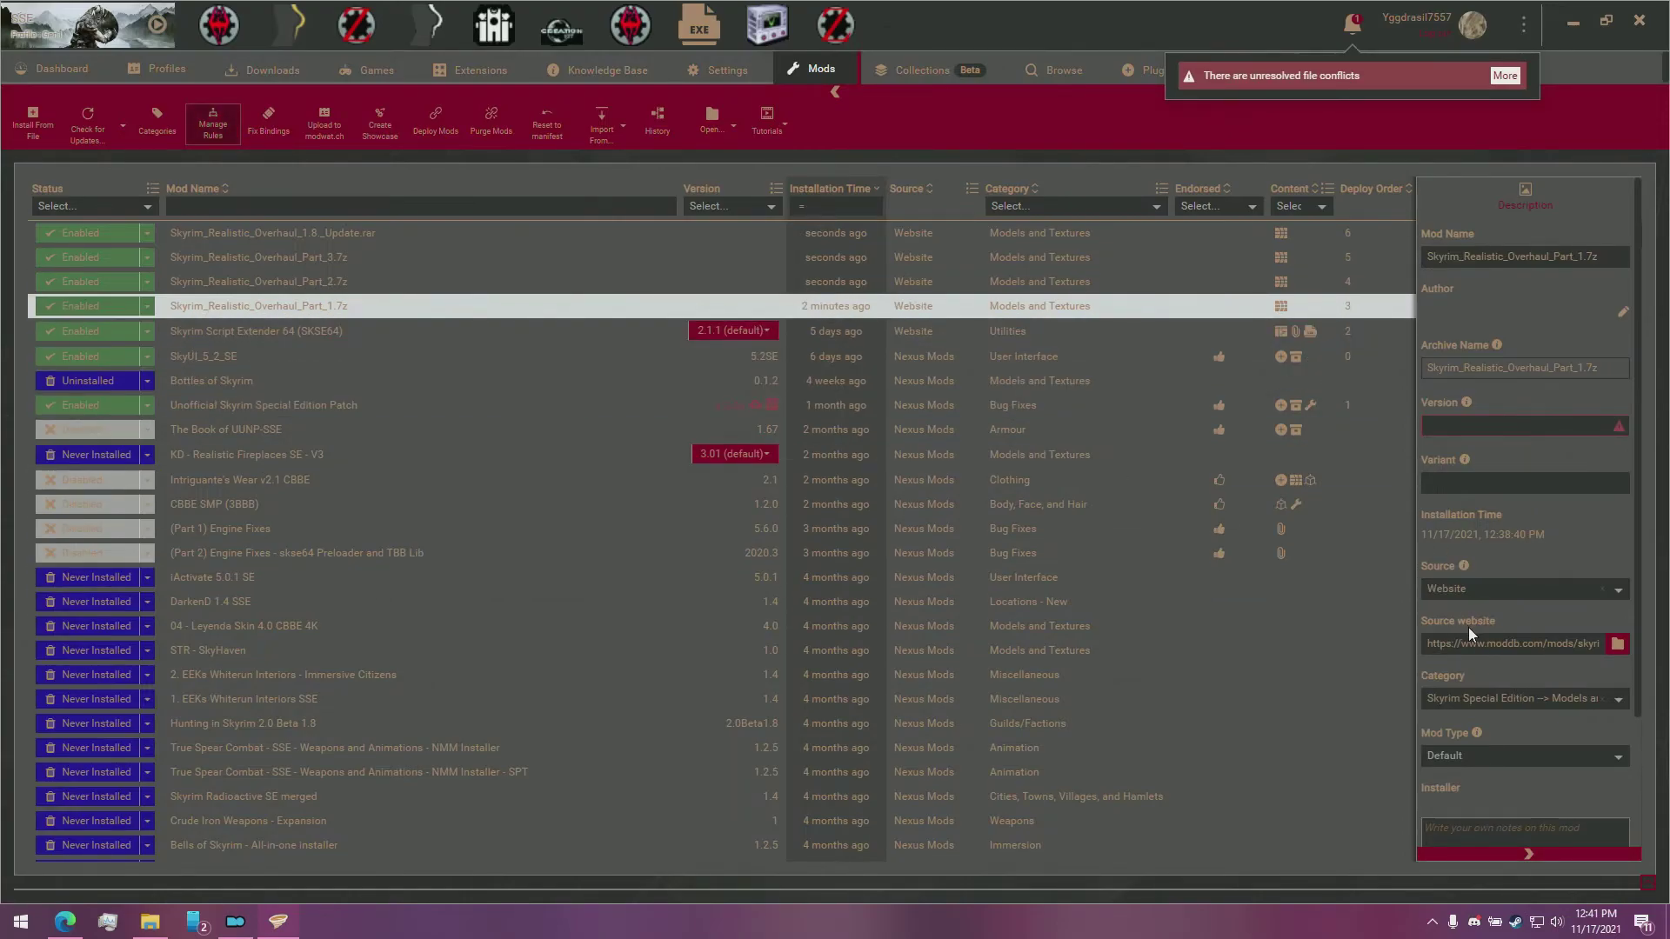
Step: Select Part_1.7z in the mod list and close the mod details panel
click(1085, 284)
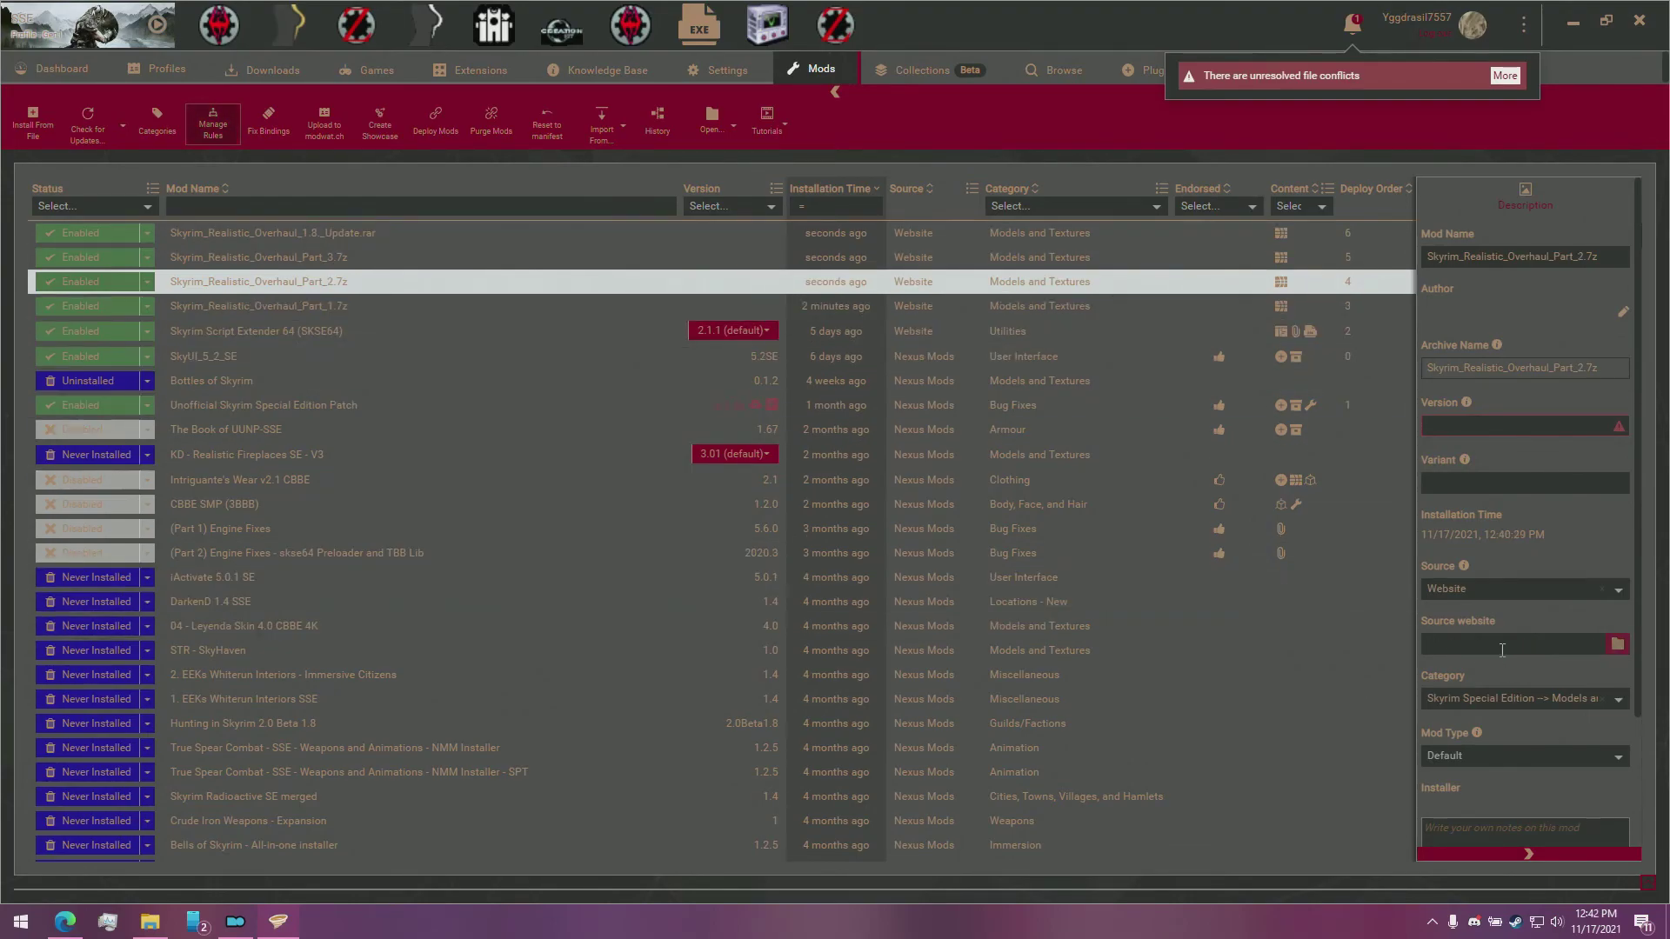
ctrl+click(1021, 299)
click(1087, 306)
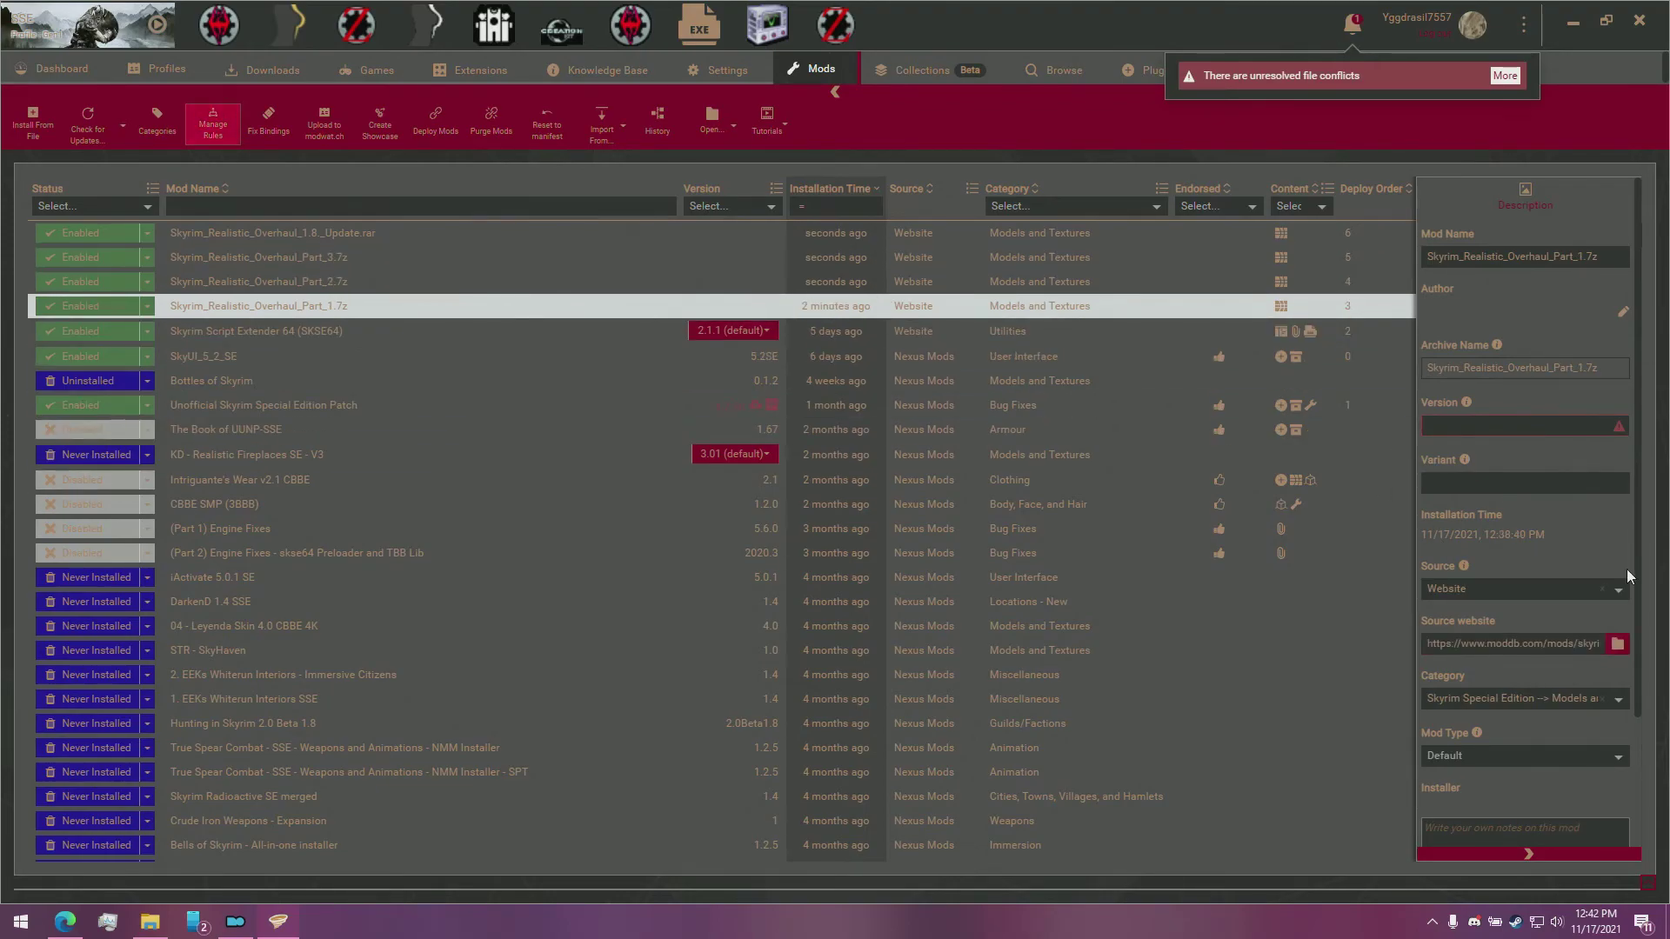
scroll(1489, 460, down, 3)
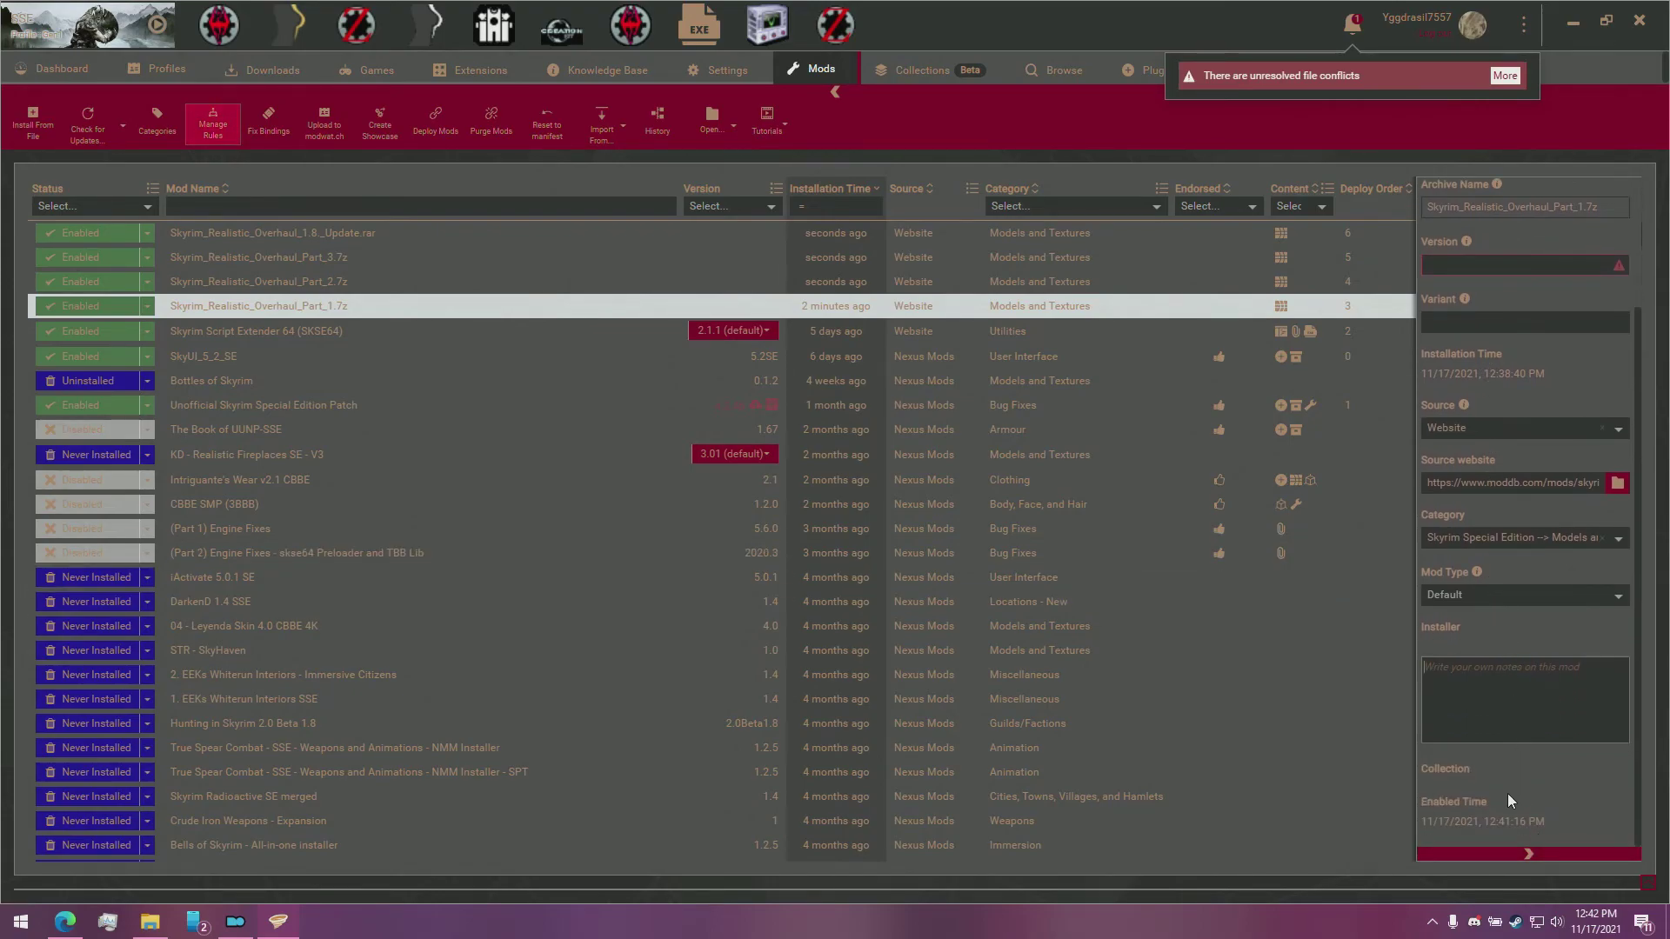
click(1501, 854)
Step: Select the 1.8 Update and open its file-conflict rules
ctrl+click(1426, 291)
ctrl+click(1432, 294)
ctrl+click(1432, 294)
ctrl+click(1432, 294)
ctrl+click(1518, 240)
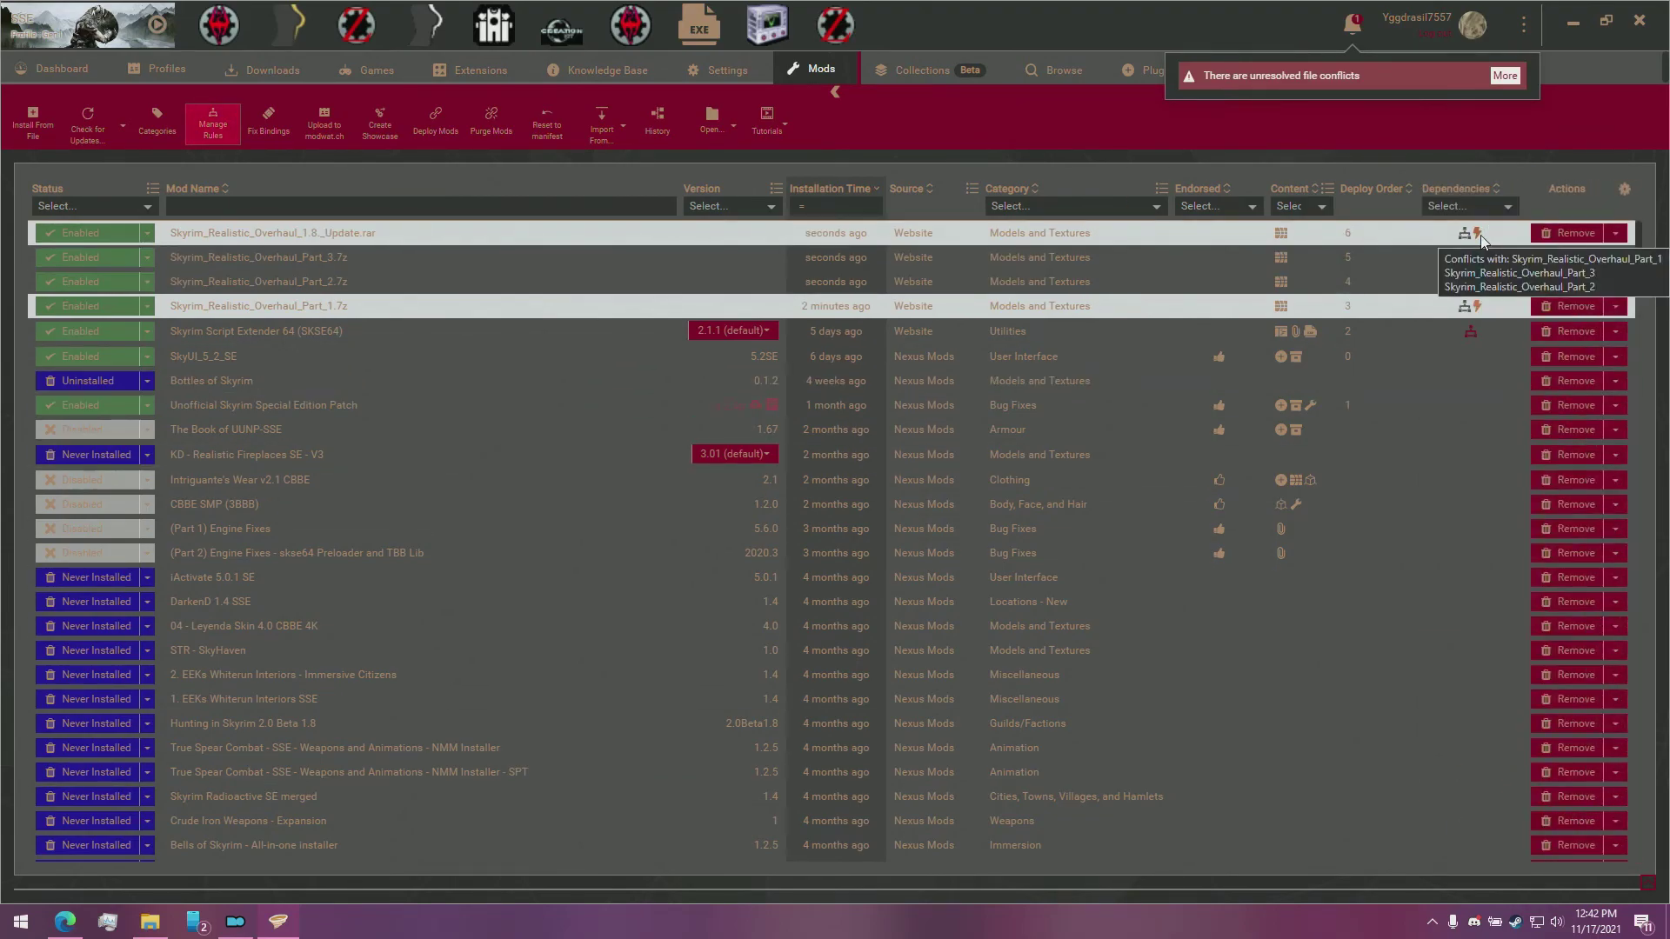
click(1479, 235)
Step: Set the 1.8 Update to load after Part_1, Part_3 and Part_2, and save the rules
click(750, 182)
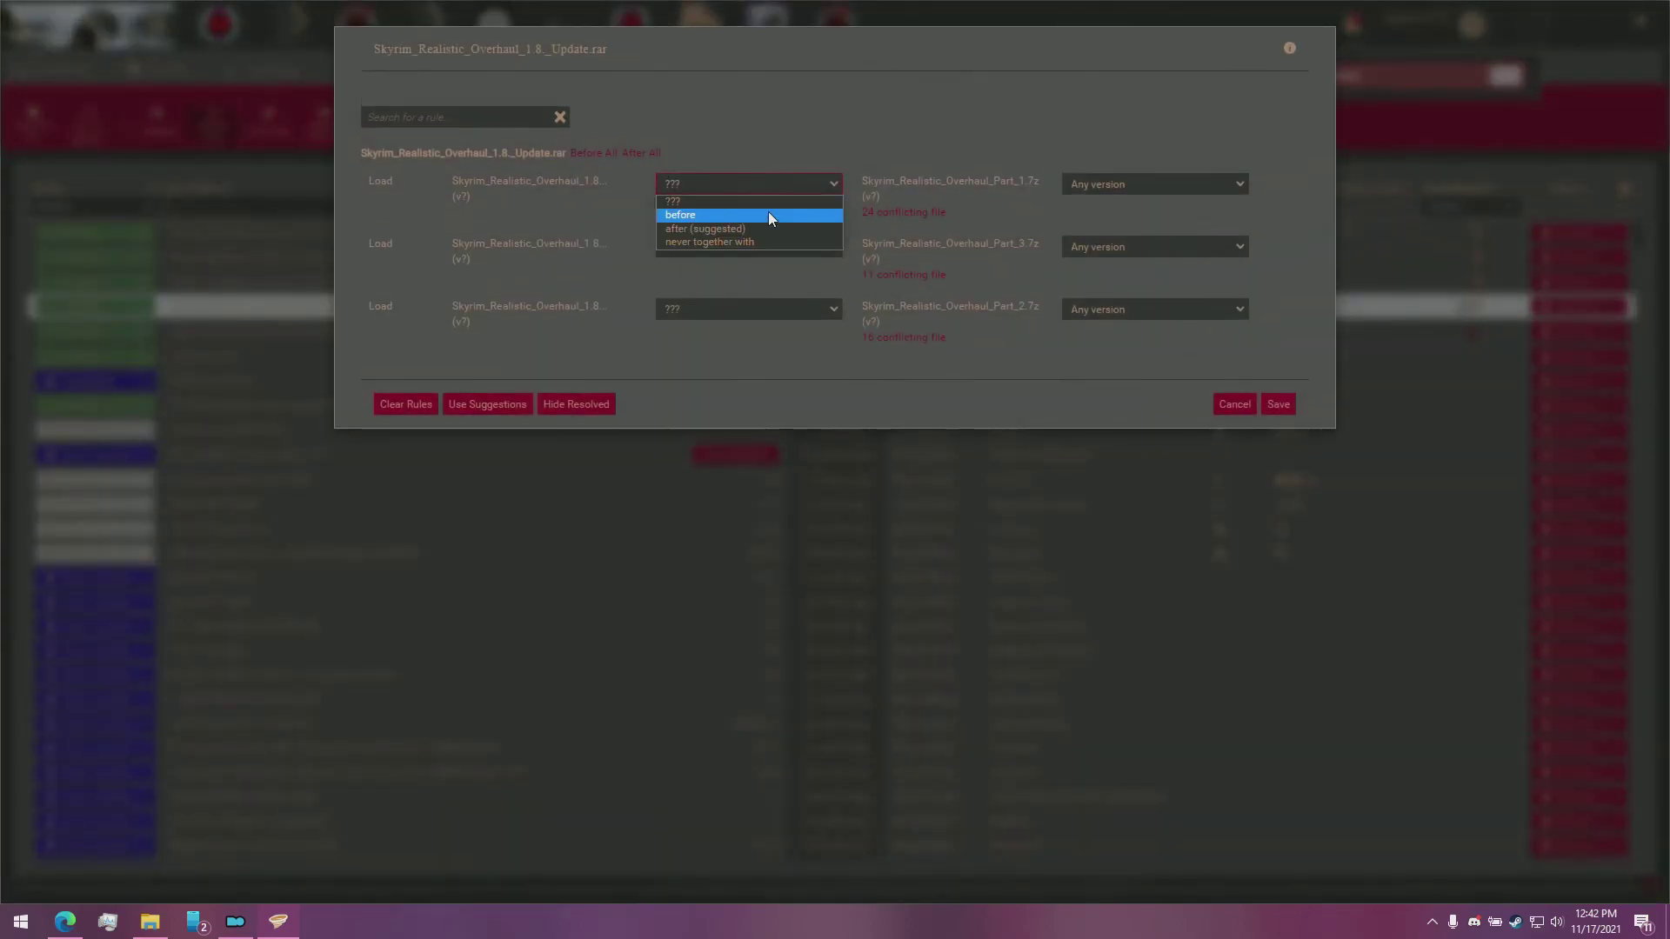
click(759, 224)
click(738, 247)
click(700, 290)
click(698, 310)
click(713, 353)
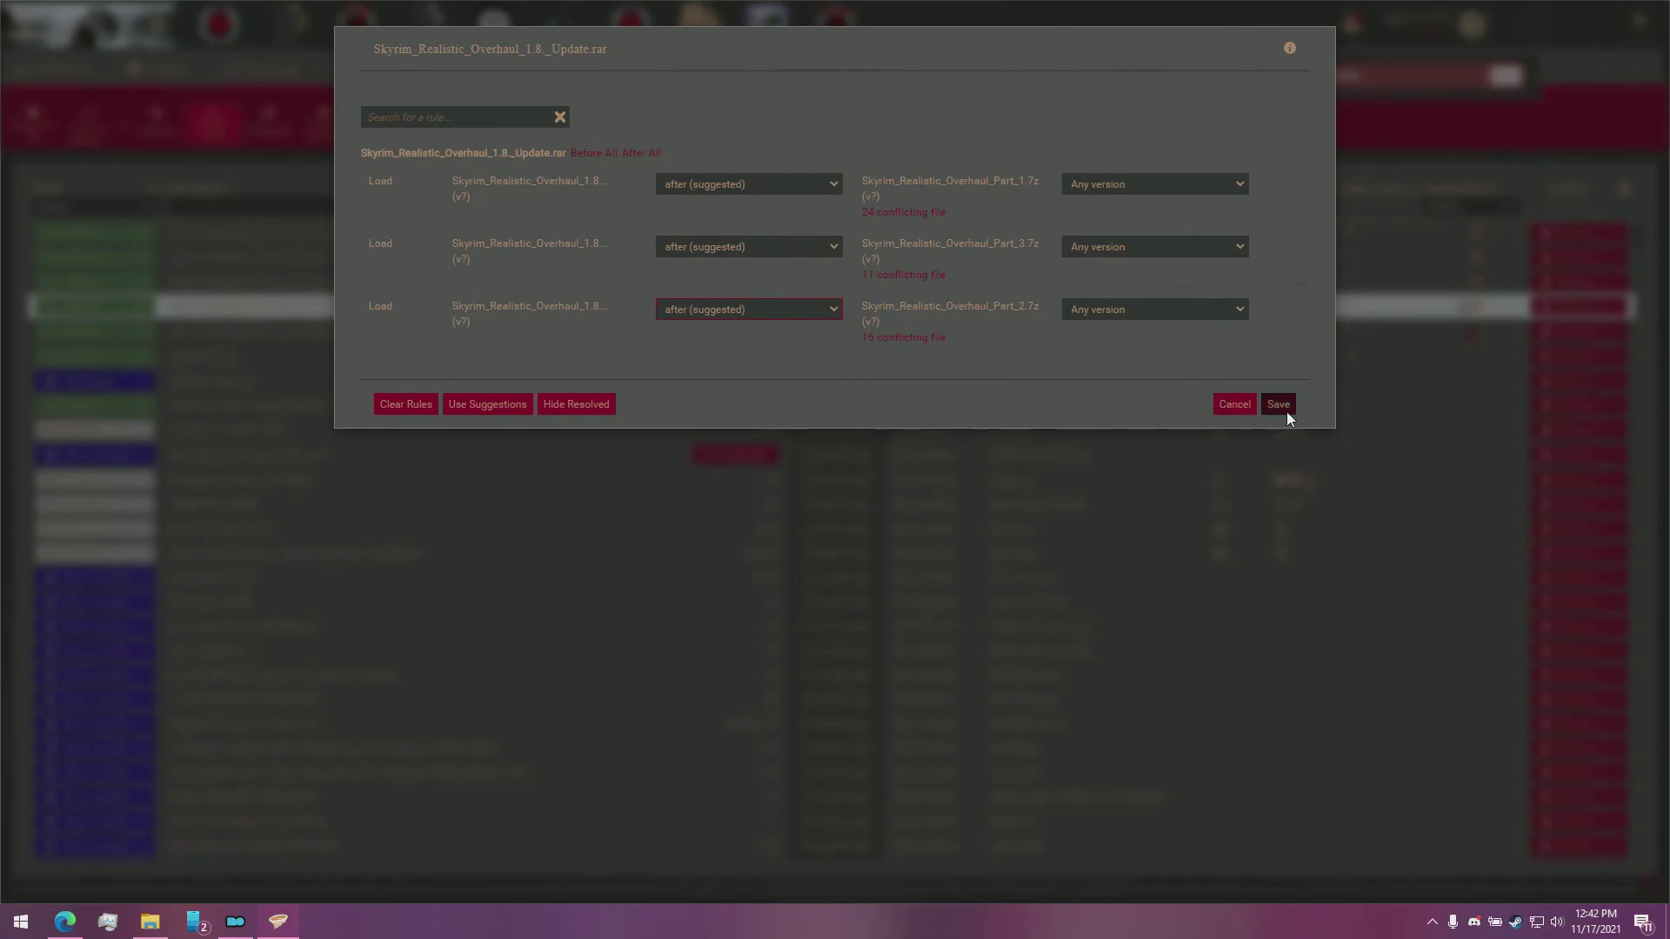
click(1284, 407)
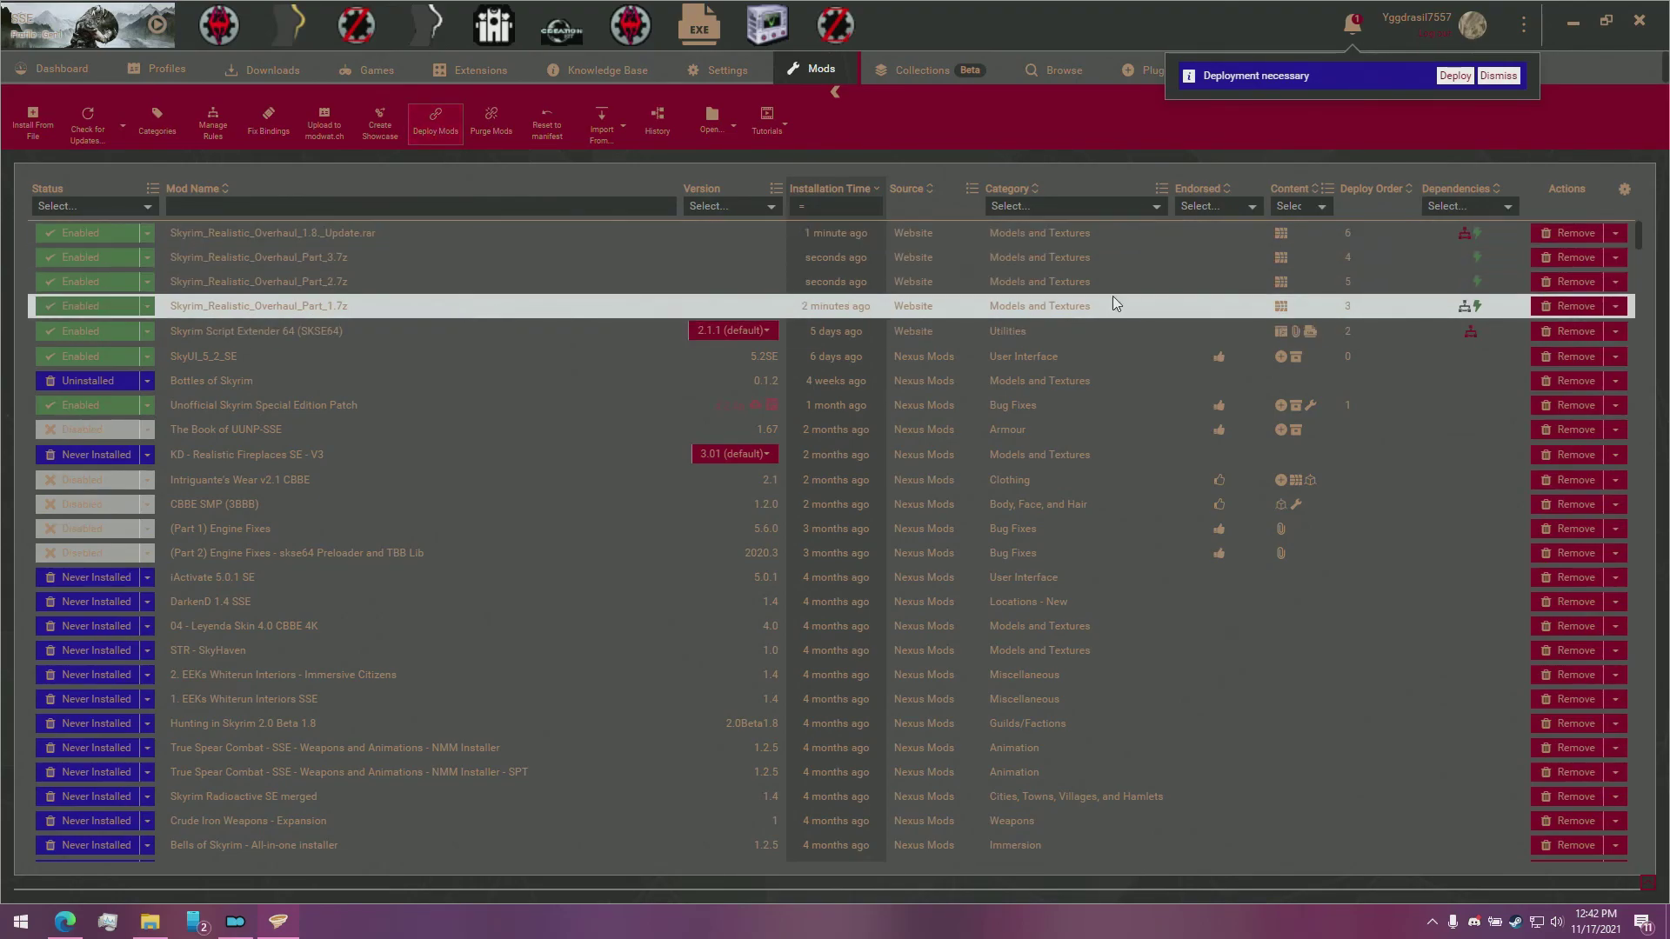
Step: Deploy the mods, then select Part_3.7z alongside Part_1.7z to check the order
click(1453, 79)
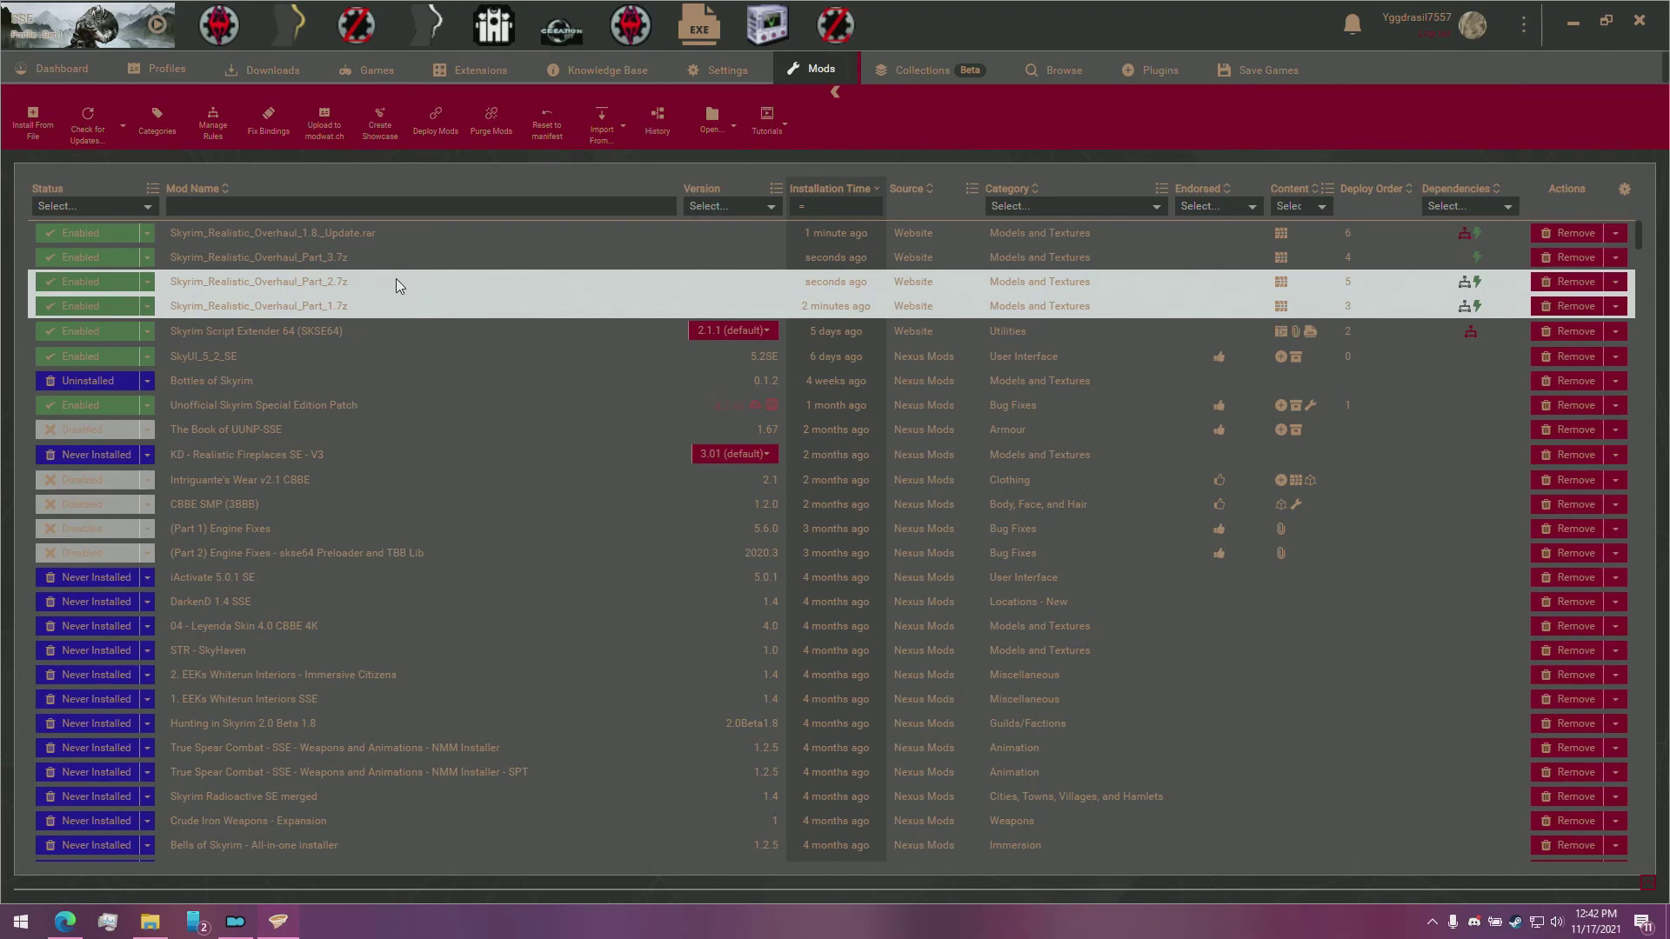
ctrl+click(395, 281)
ctrl+click(790, 258)
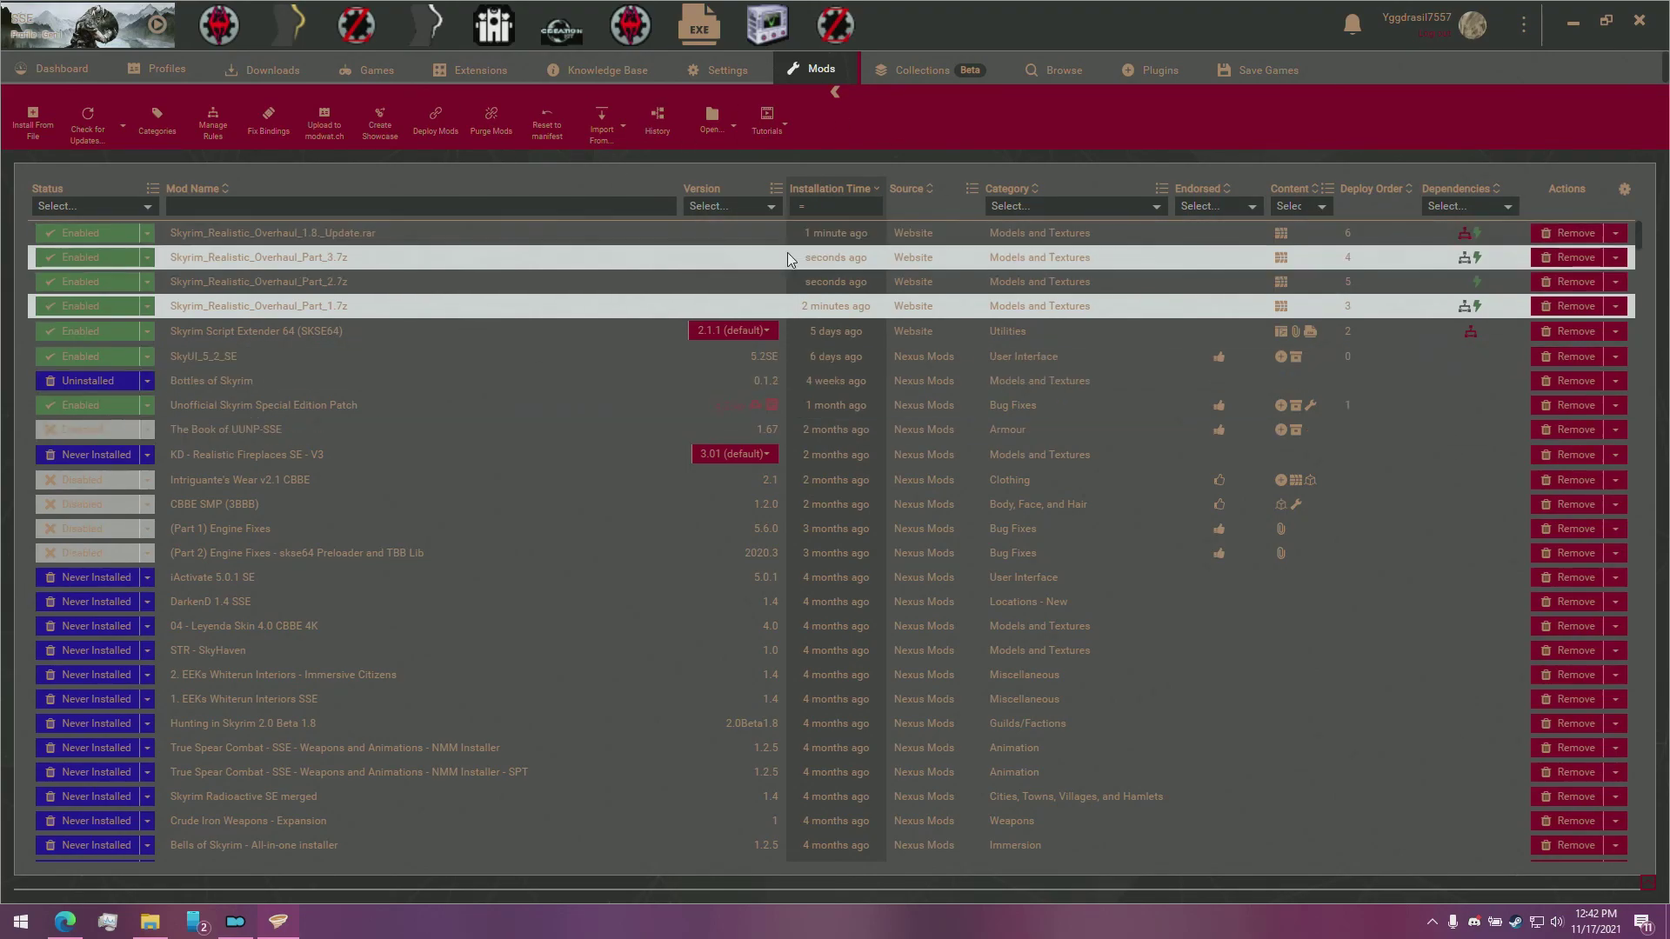